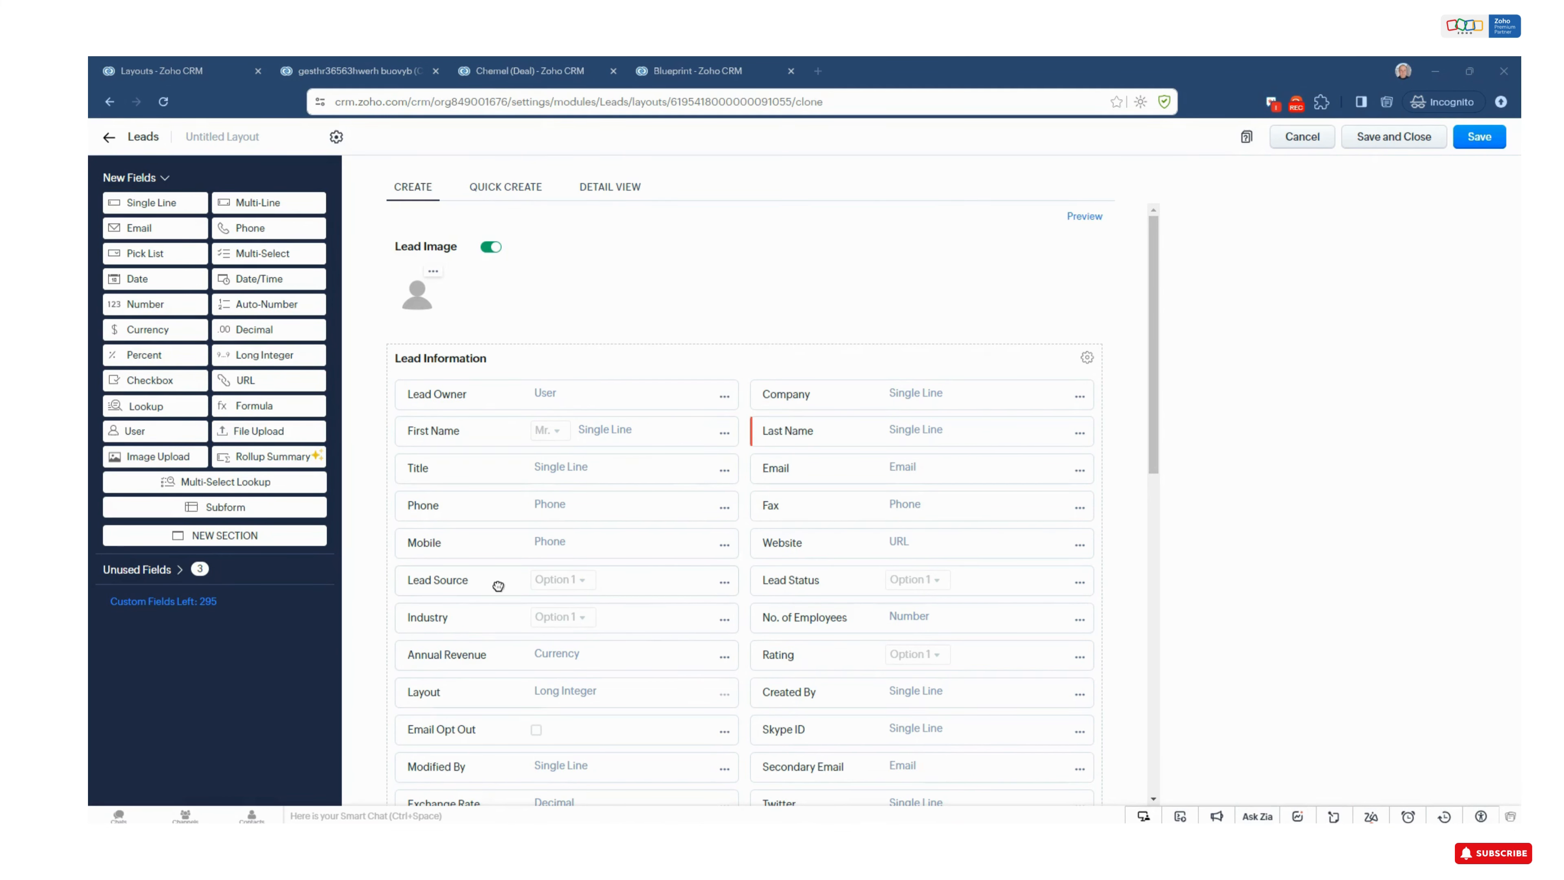
Review the pick list options of the Lead Source field in its properties, and close them without changes
{"action": "left_click", "coordinate": [725, 583]}
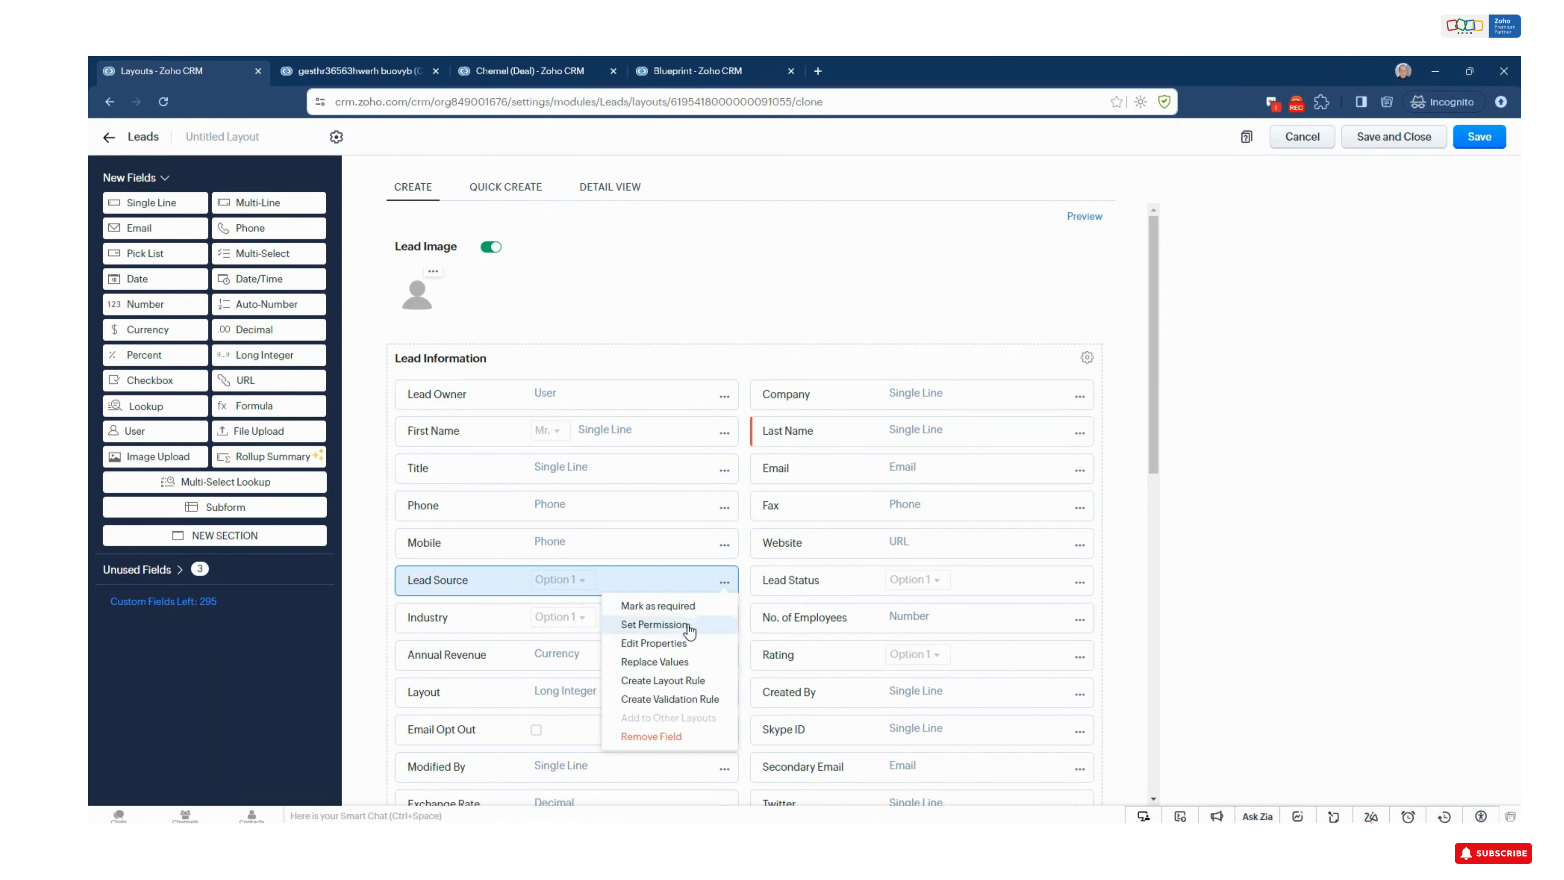
{"action": "left_click", "coordinate": [668, 647]}
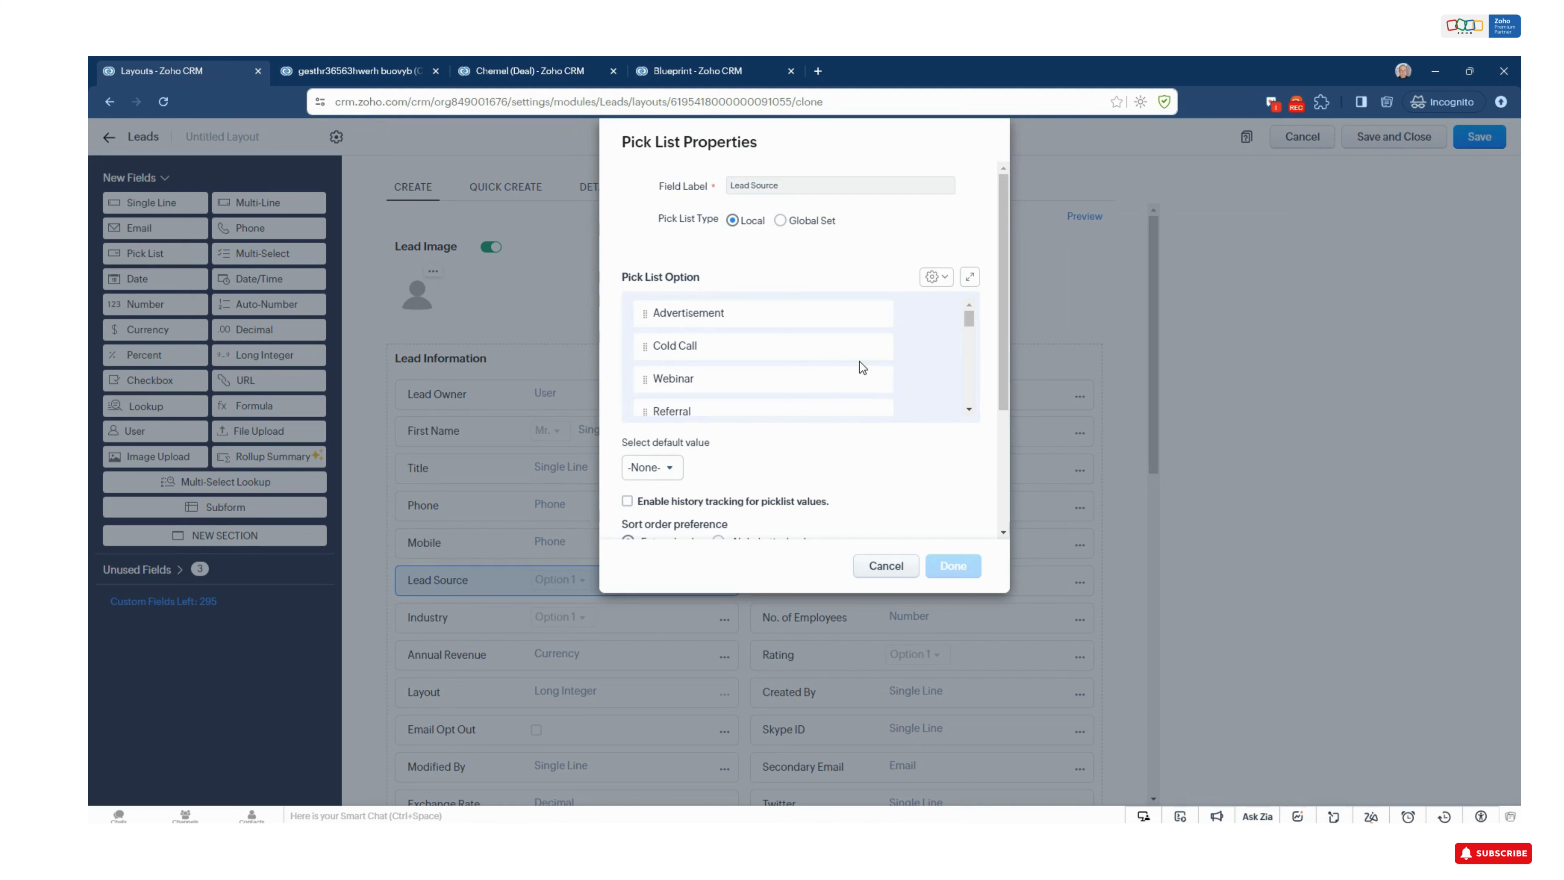
{"action": "mouse_move", "coordinate": [892, 353]}
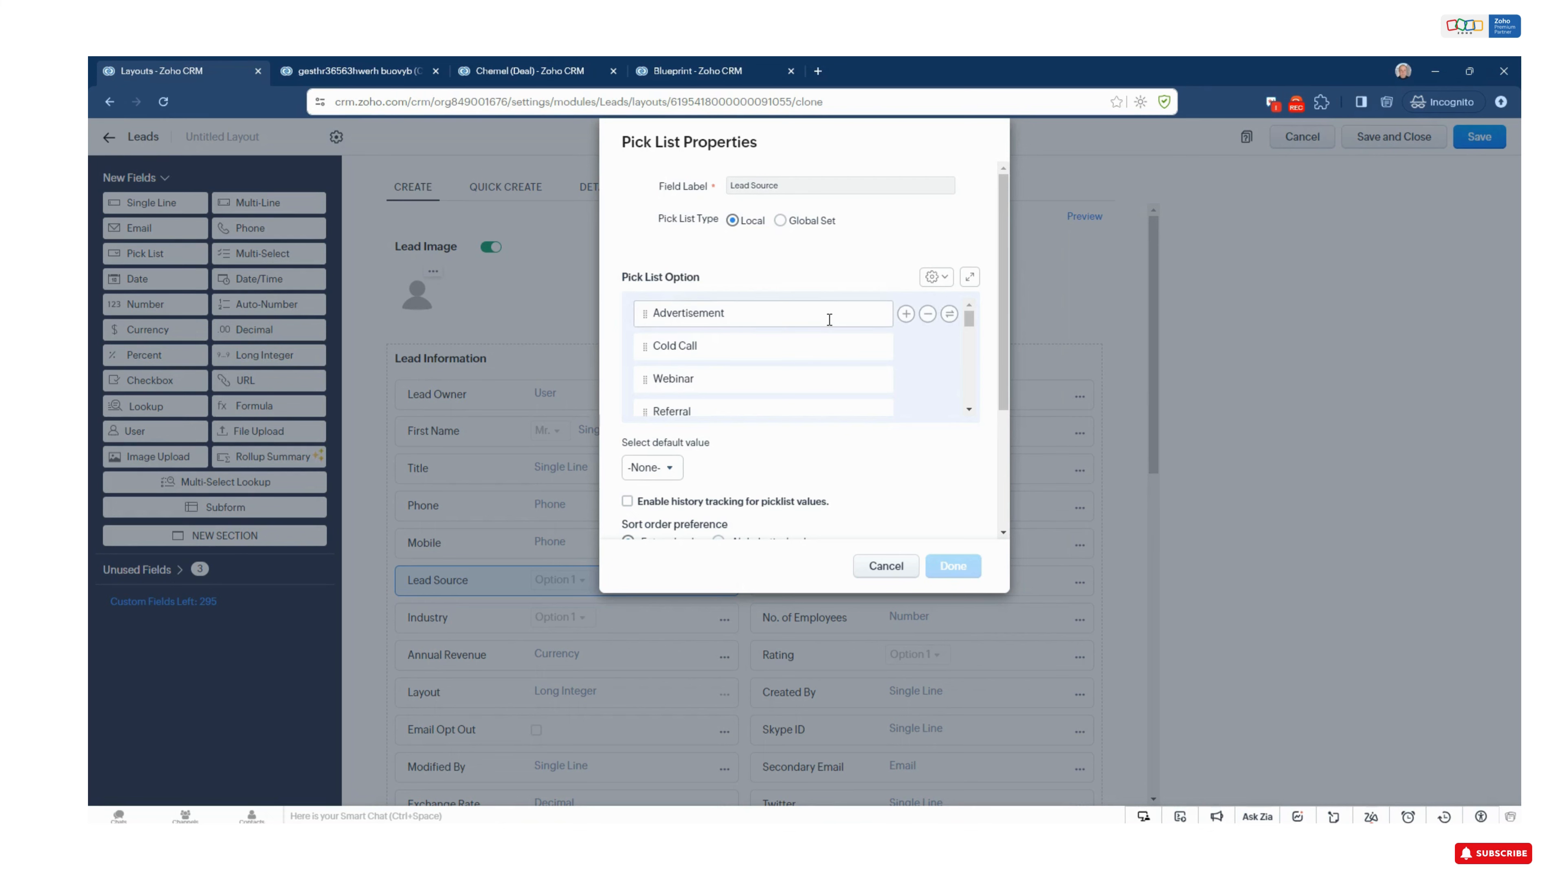
{"action": "scroll", "coordinate": [829, 321], "scroll_direction": "down", "scroll_amount": 3}
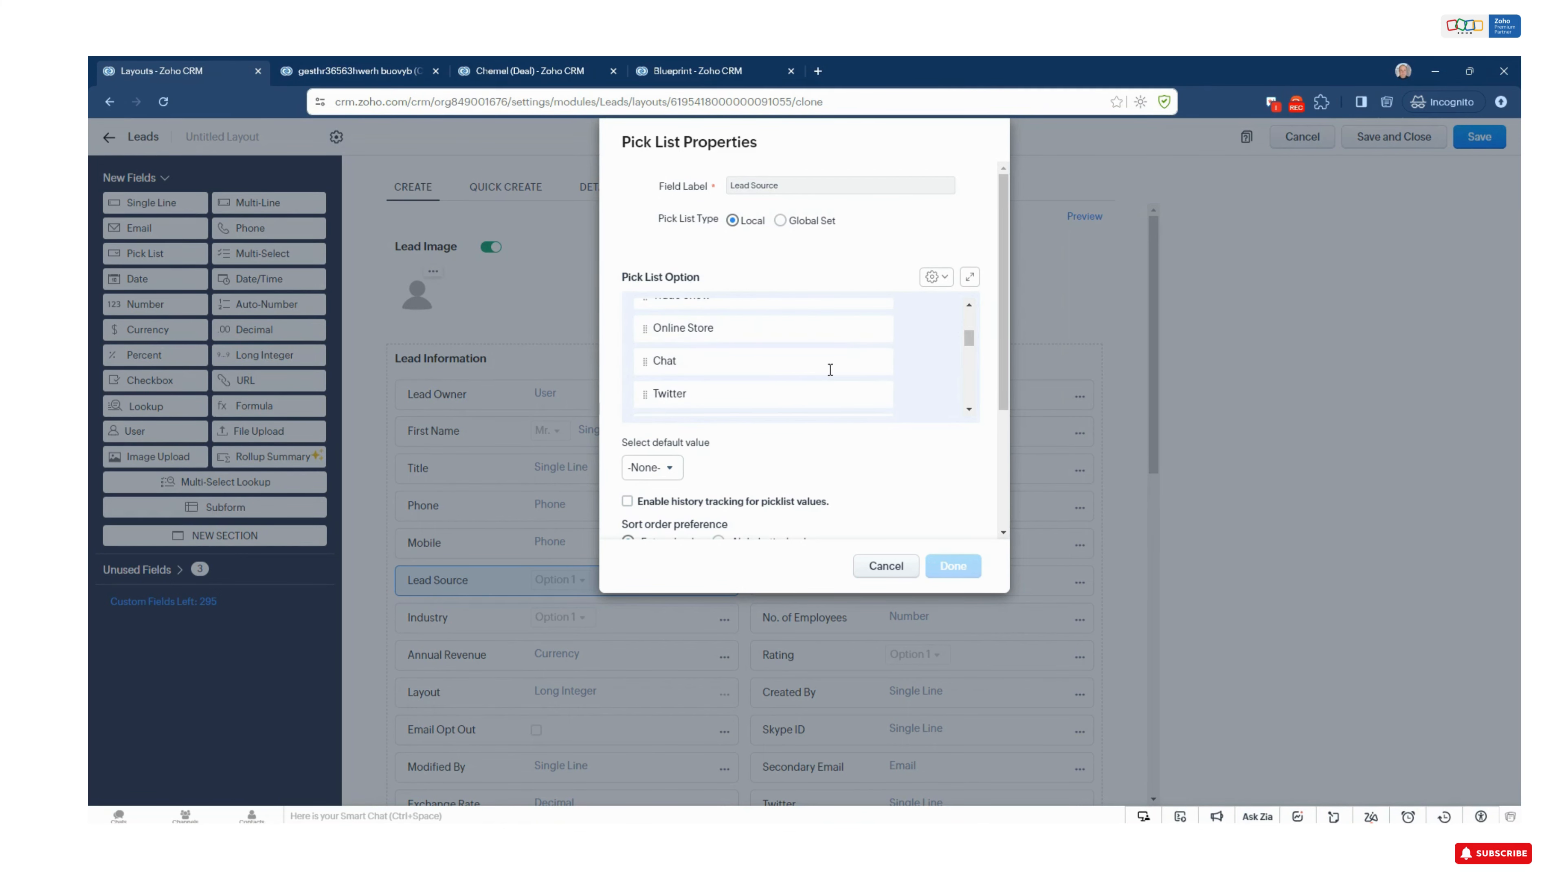
{"action": "scroll", "coordinate": [835, 351], "scroll_direction": "down", "scroll_amount": 5}
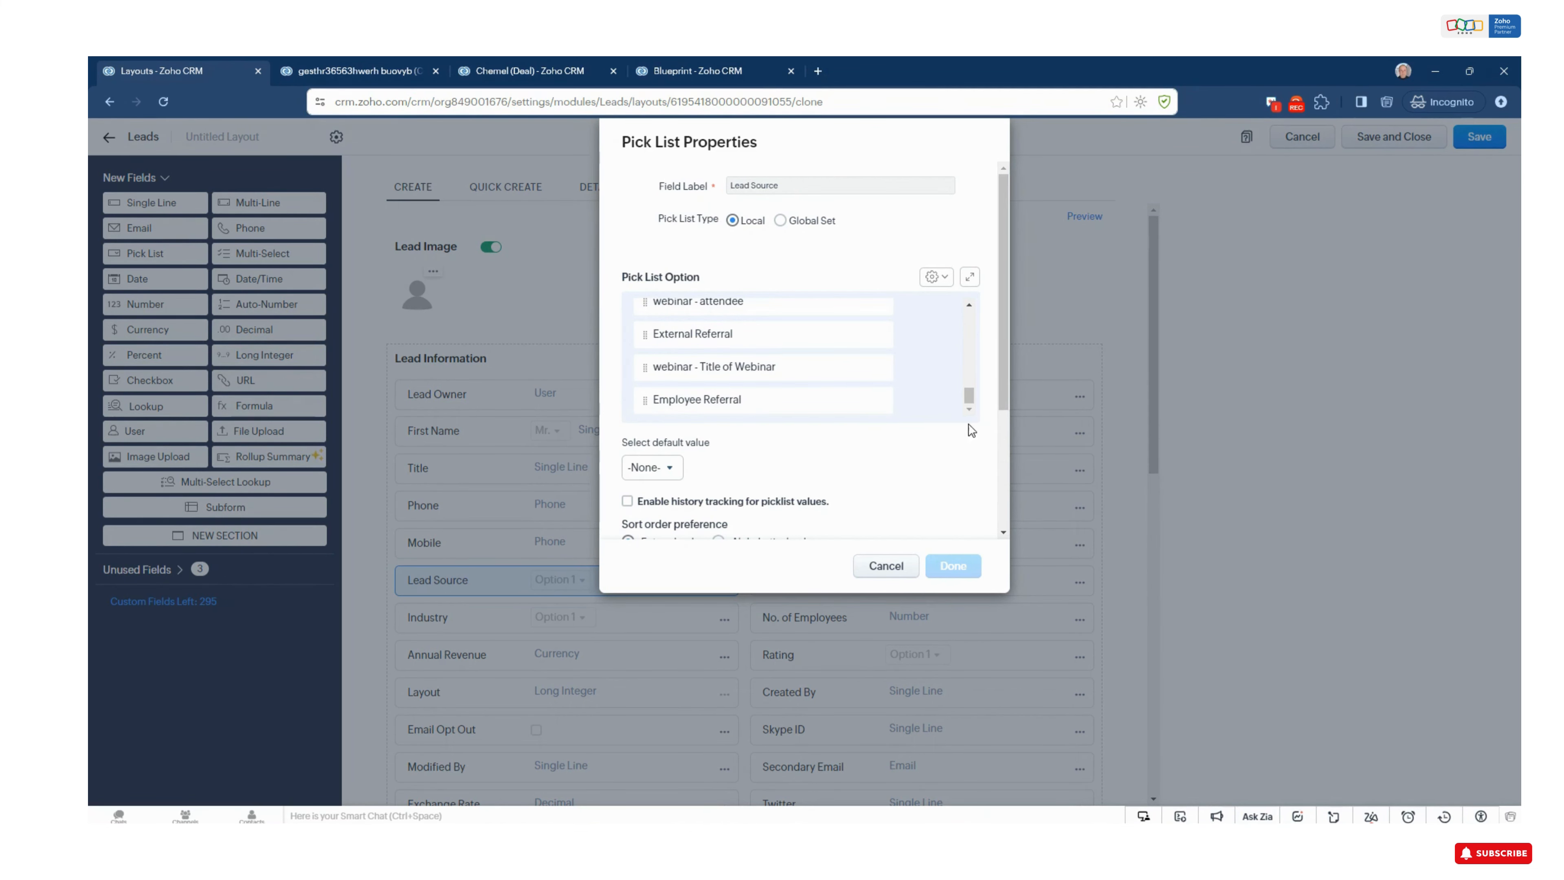
{"action": "left_click_drag", "start_coordinate": [968, 399], "coordinate": [962, 350]}
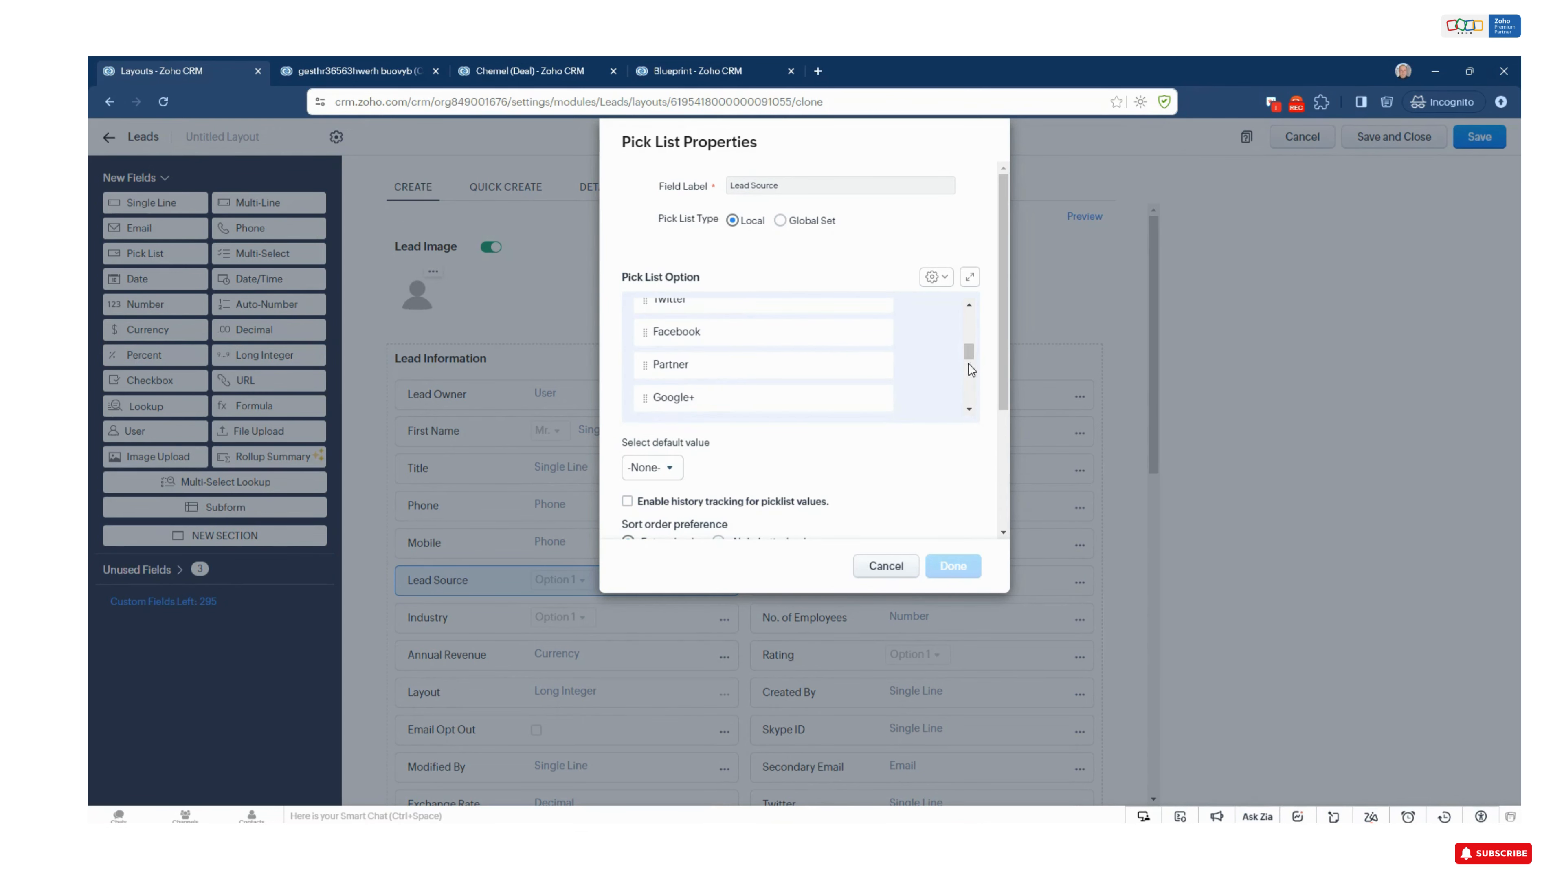
{"action": "scroll", "coordinate": [969, 352], "scroll_direction": "up", "scroll_amount": 5}
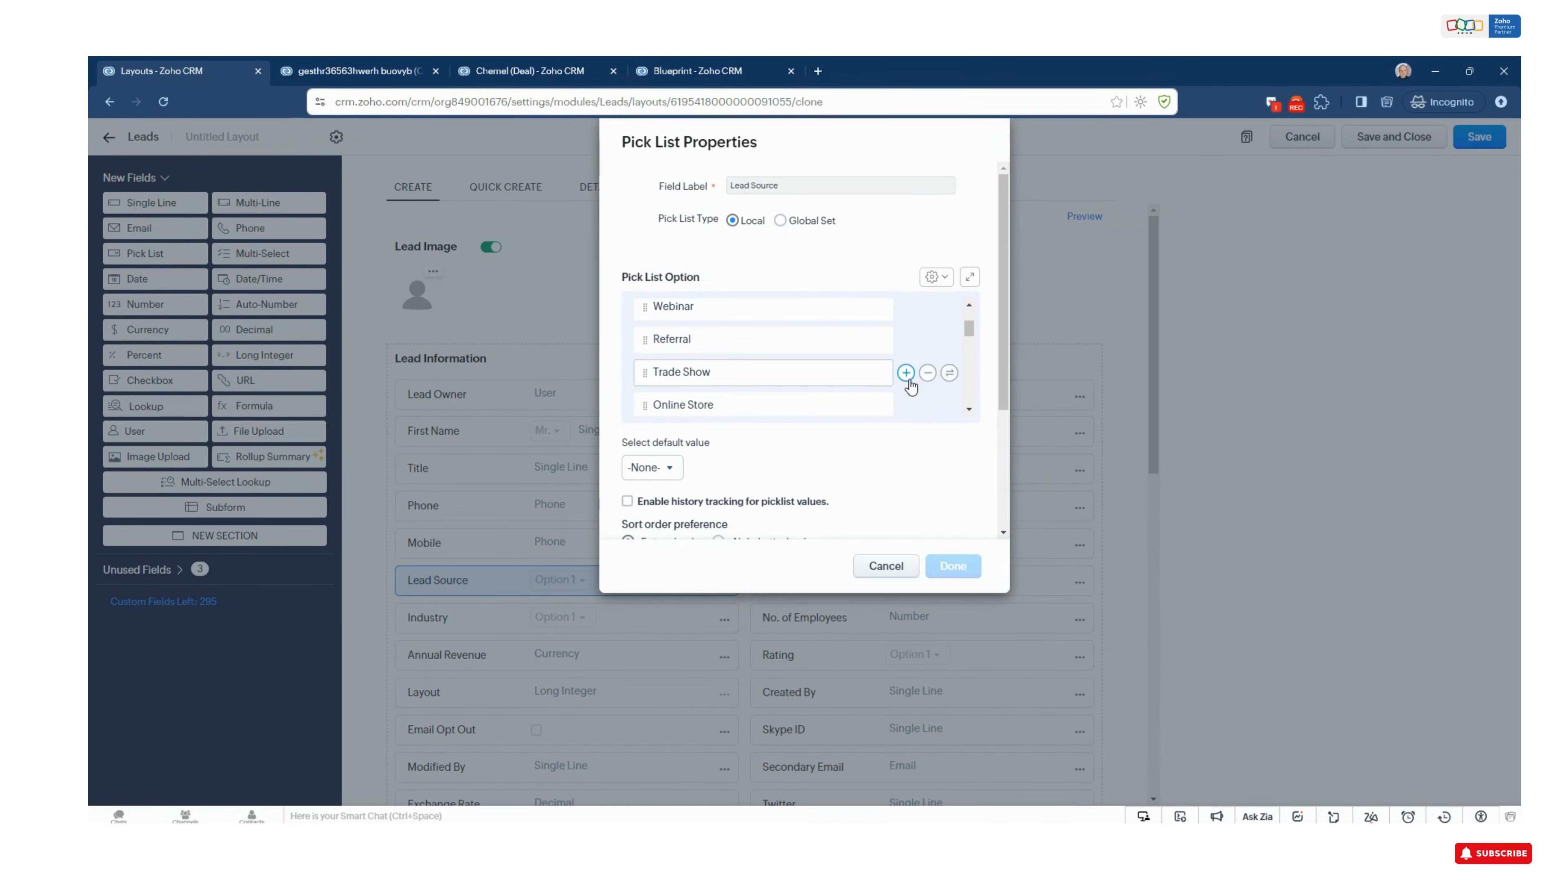
{"action": "scroll", "coordinate": [912, 388], "scroll_direction": "down", "scroll_amount": 3}
{"action": "scroll", "coordinate": [848, 387], "scroll_direction": "up", "scroll_amount": 5}
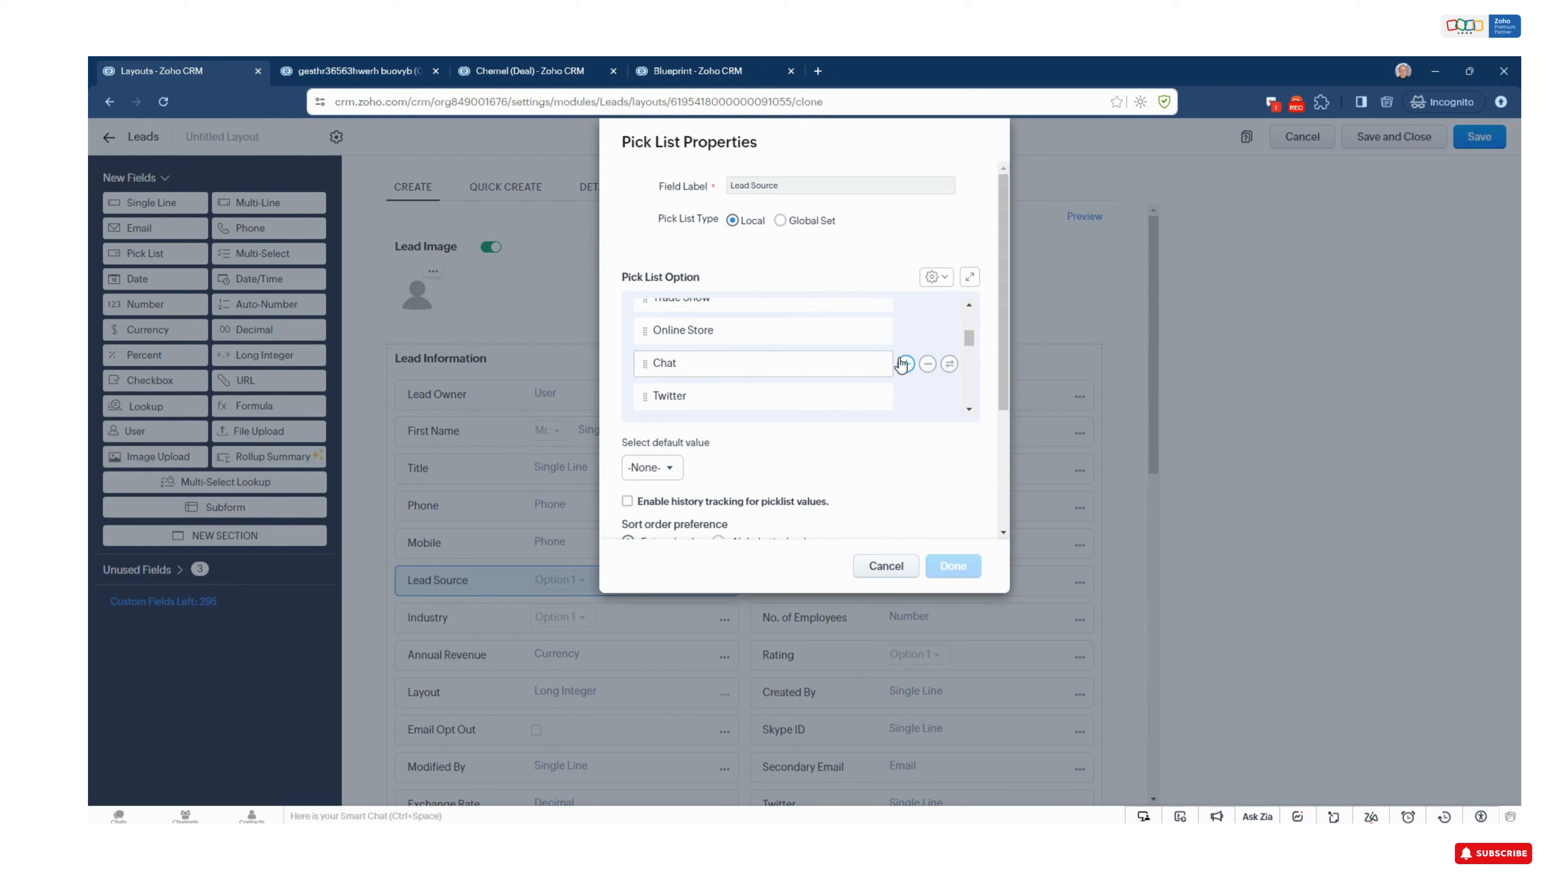
{"action": "scroll", "coordinate": [905, 367], "scroll_direction": "down", "scroll_amount": 1}
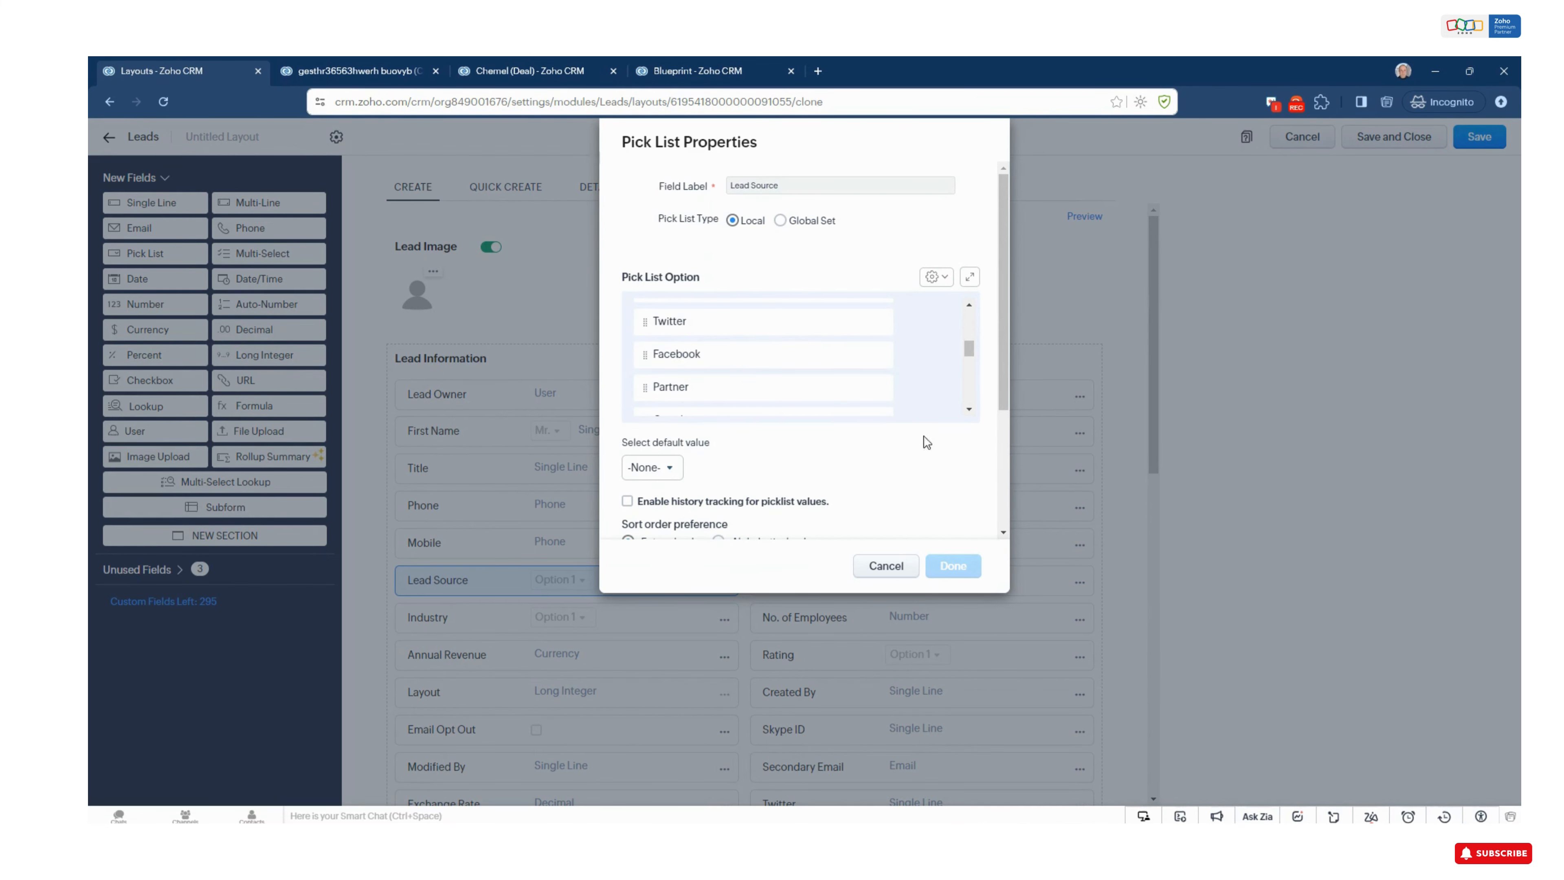
{"action": "left_click", "coordinate": [886, 566]}
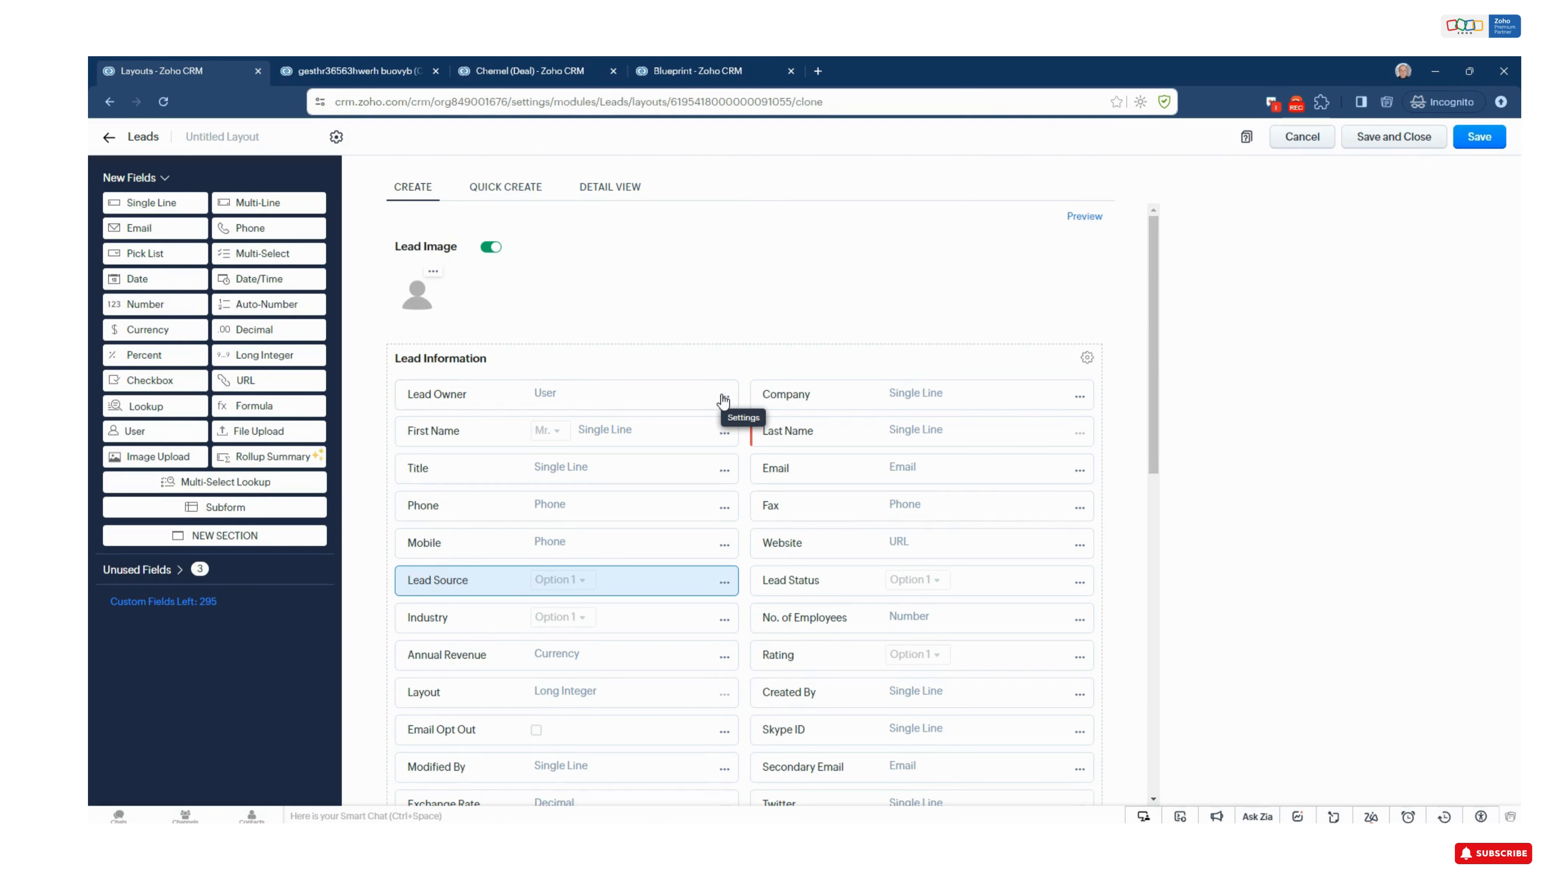
Check the pick list properties of the Pain Point field in Lead Information, and close them without changes
{"action": "left_click", "coordinate": [725, 619]}
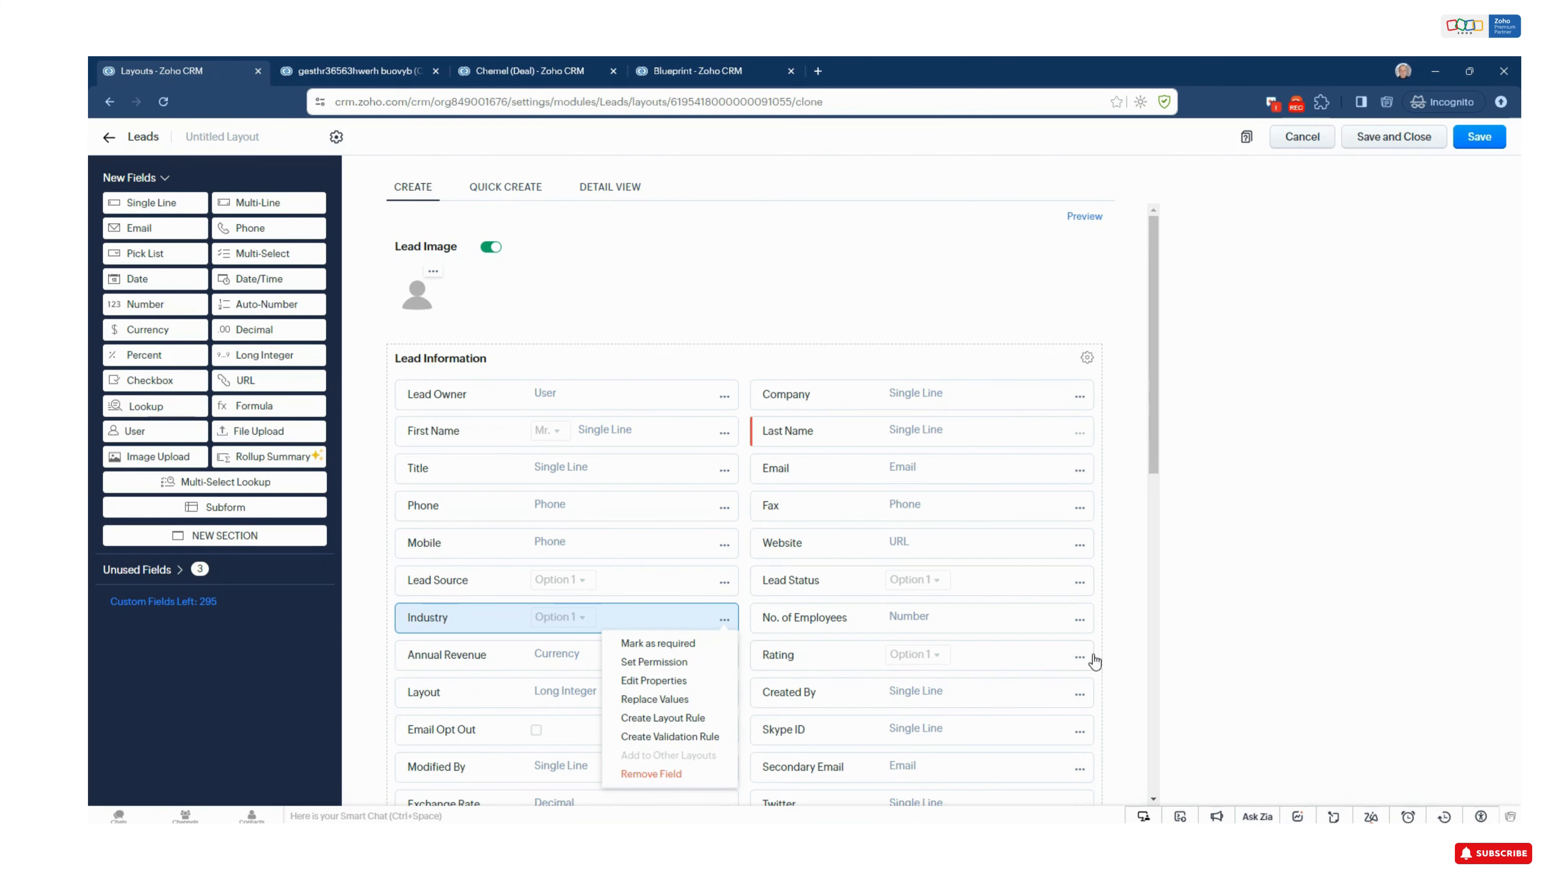
{"action": "left_click", "coordinate": [1055, 662]}
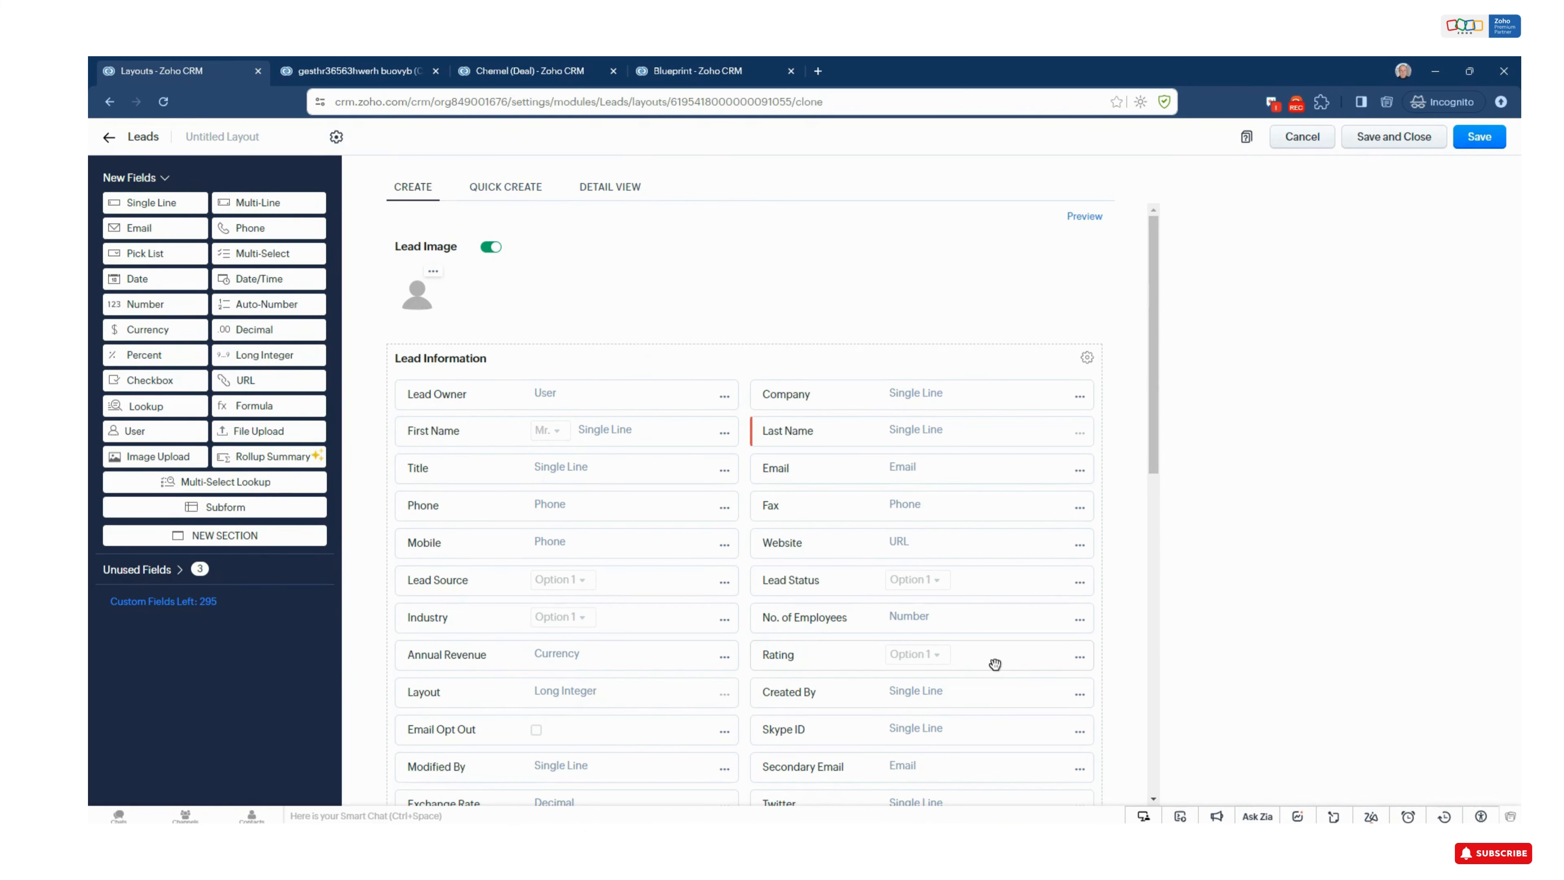
{"action": "scroll", "coordinate": [721, 648], "scroll_direction": "down", "scroll_amount": 1}
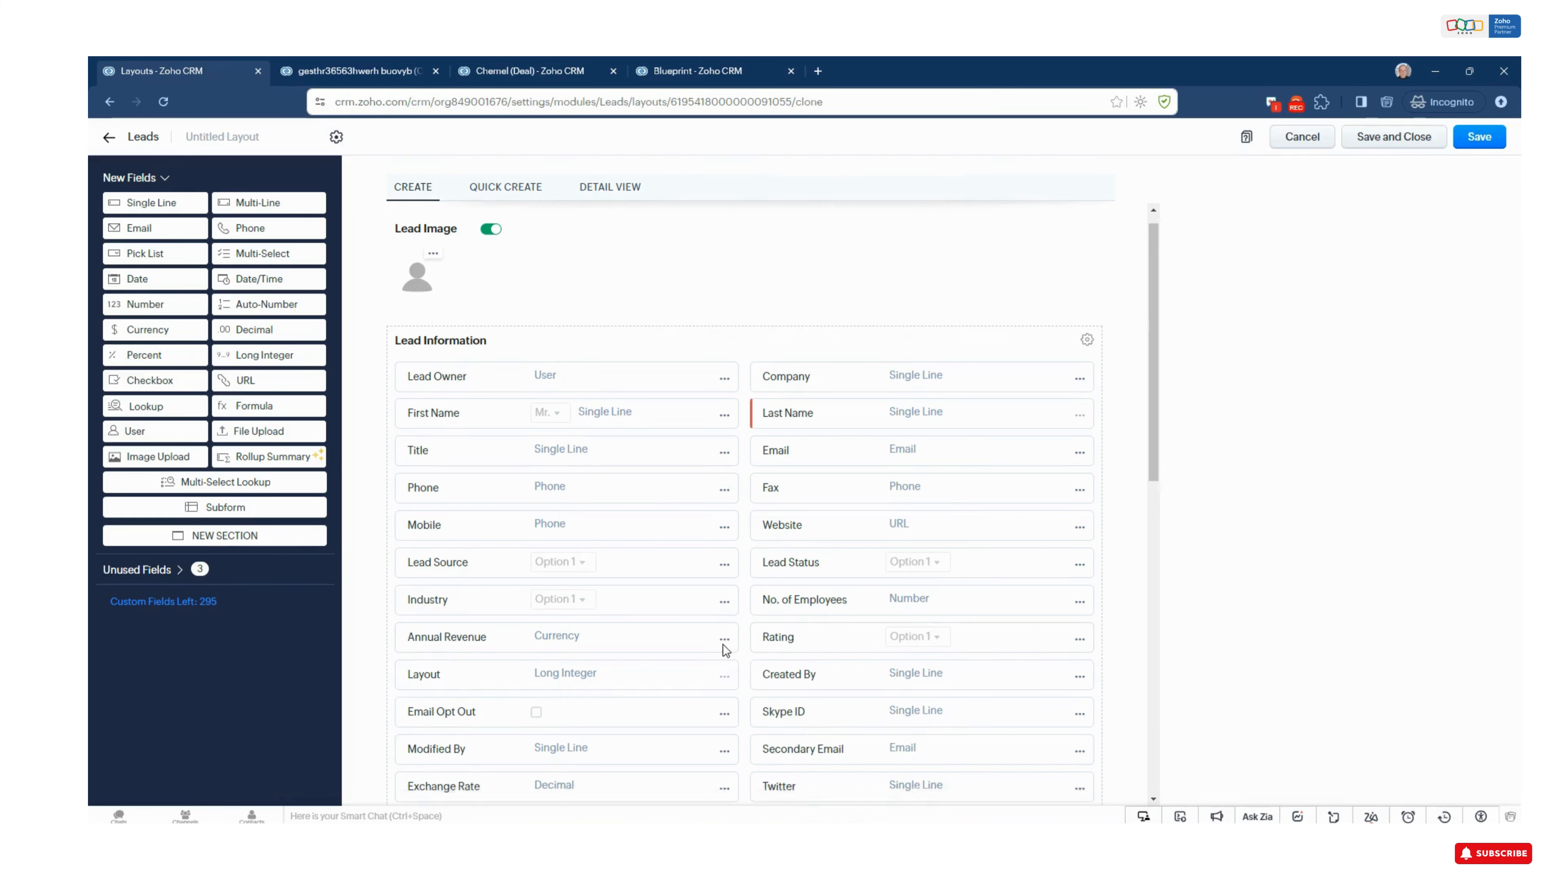
{"action": "scroll", "coordinate": [1023, 660], "scroll_direction": "down", "scroll_amount": 3}
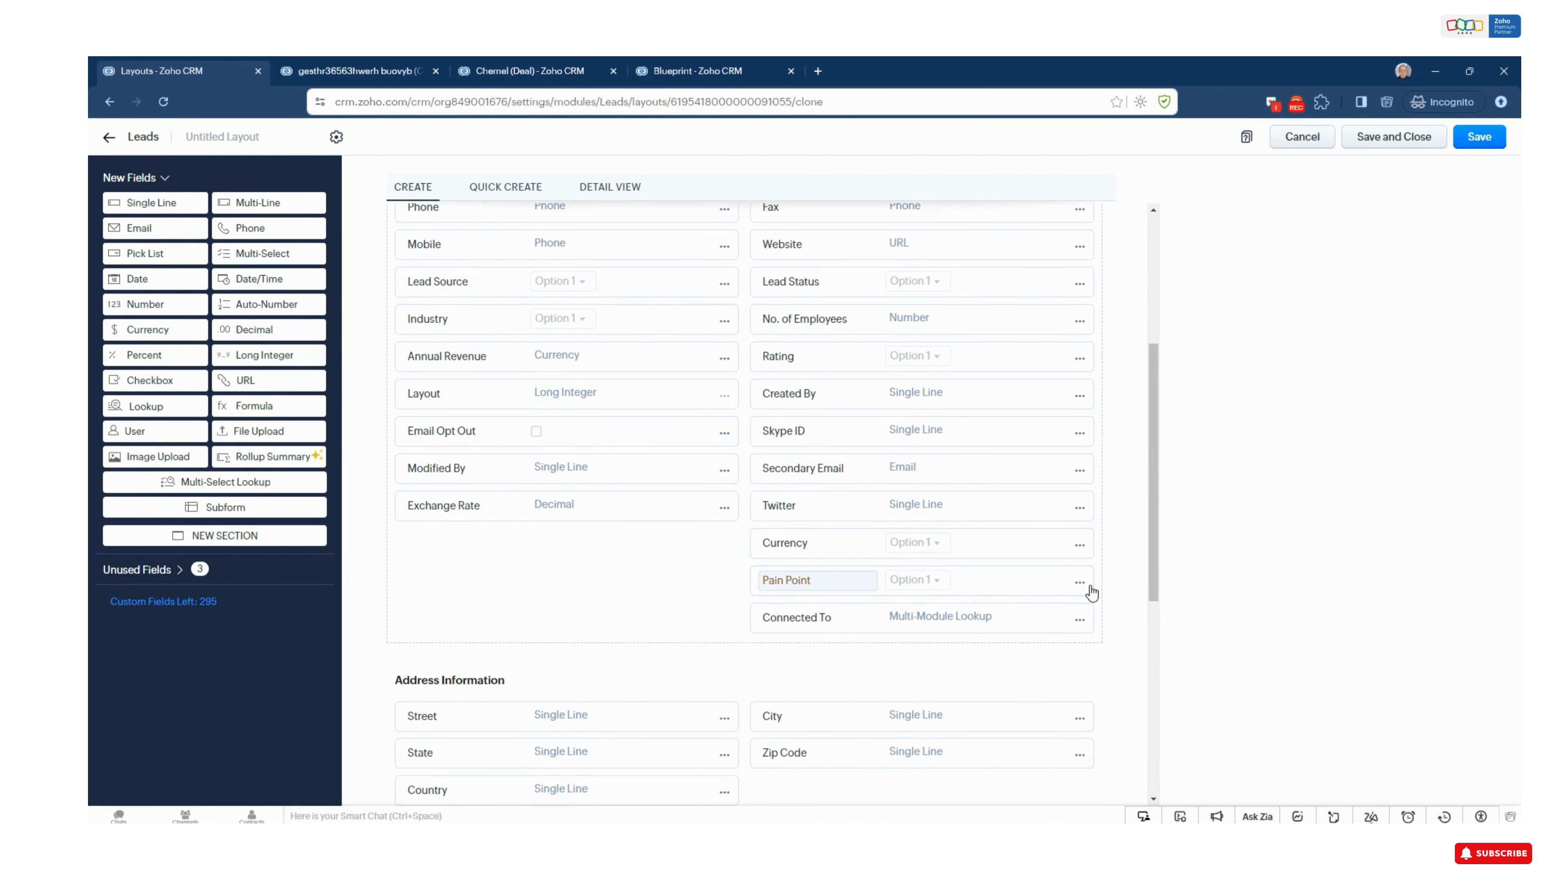
{"action": "left_click", "coordinate": [1080, 581]}
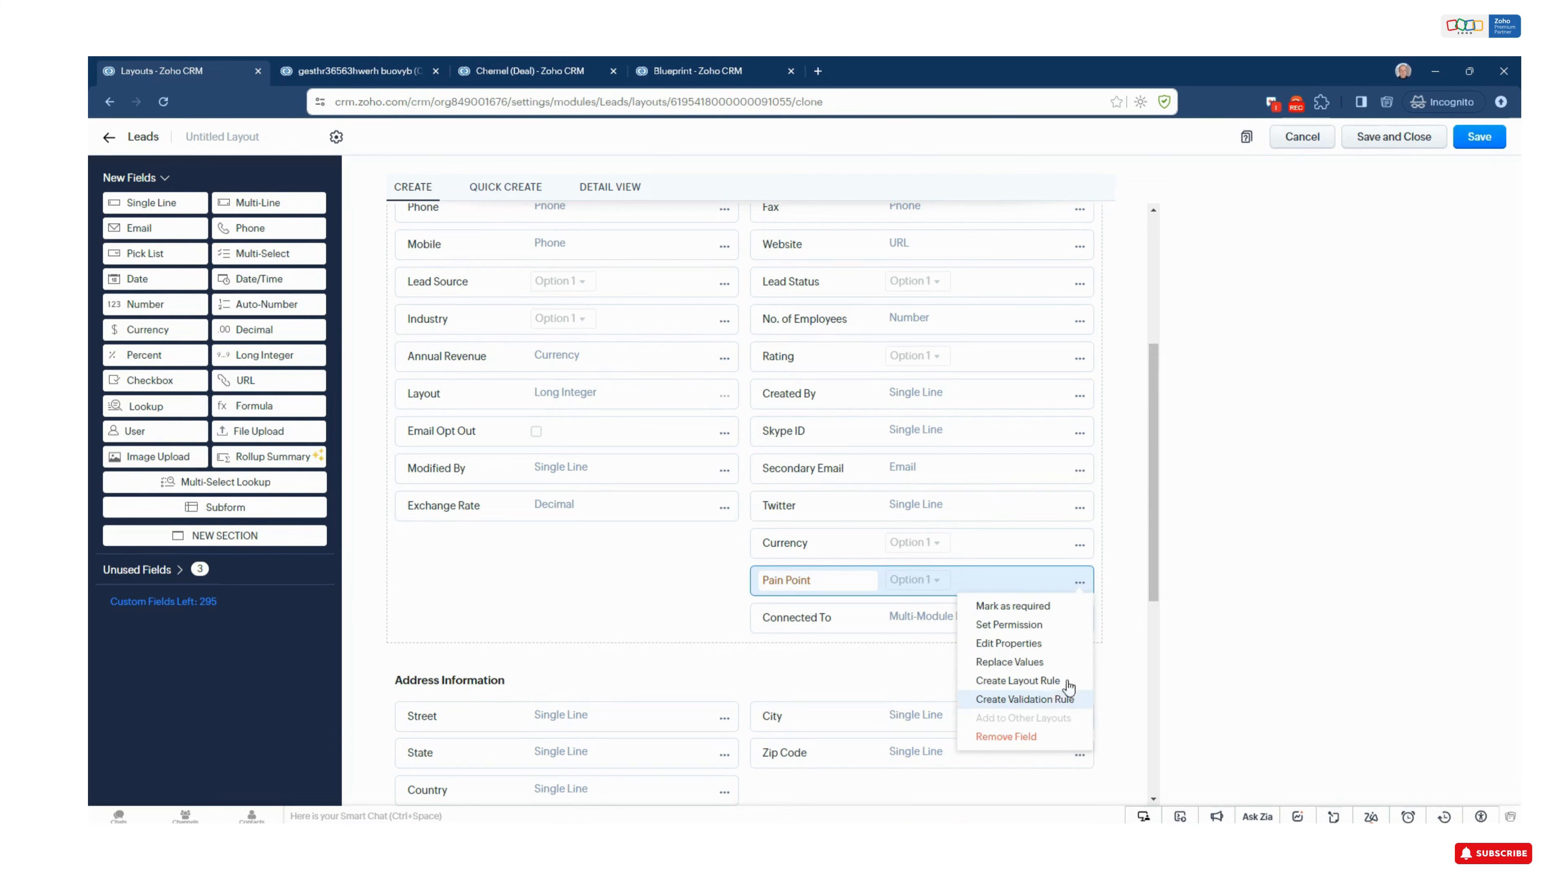
{"action": "left_click", "coordinate": [1022, 645]}
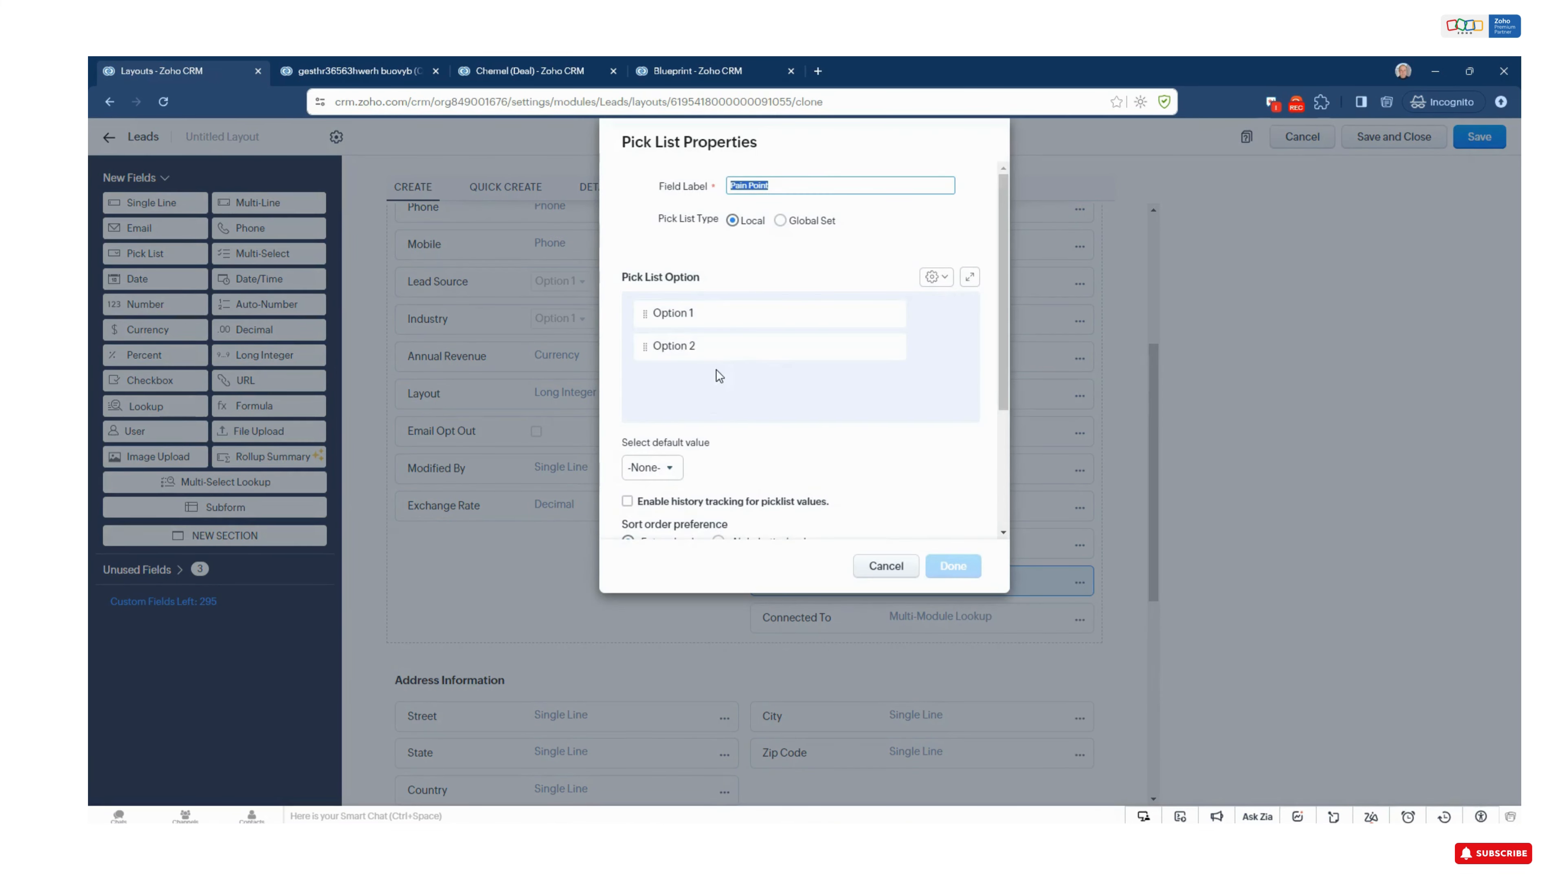
{"action": "left_click", "coordinate": [888, 566]}
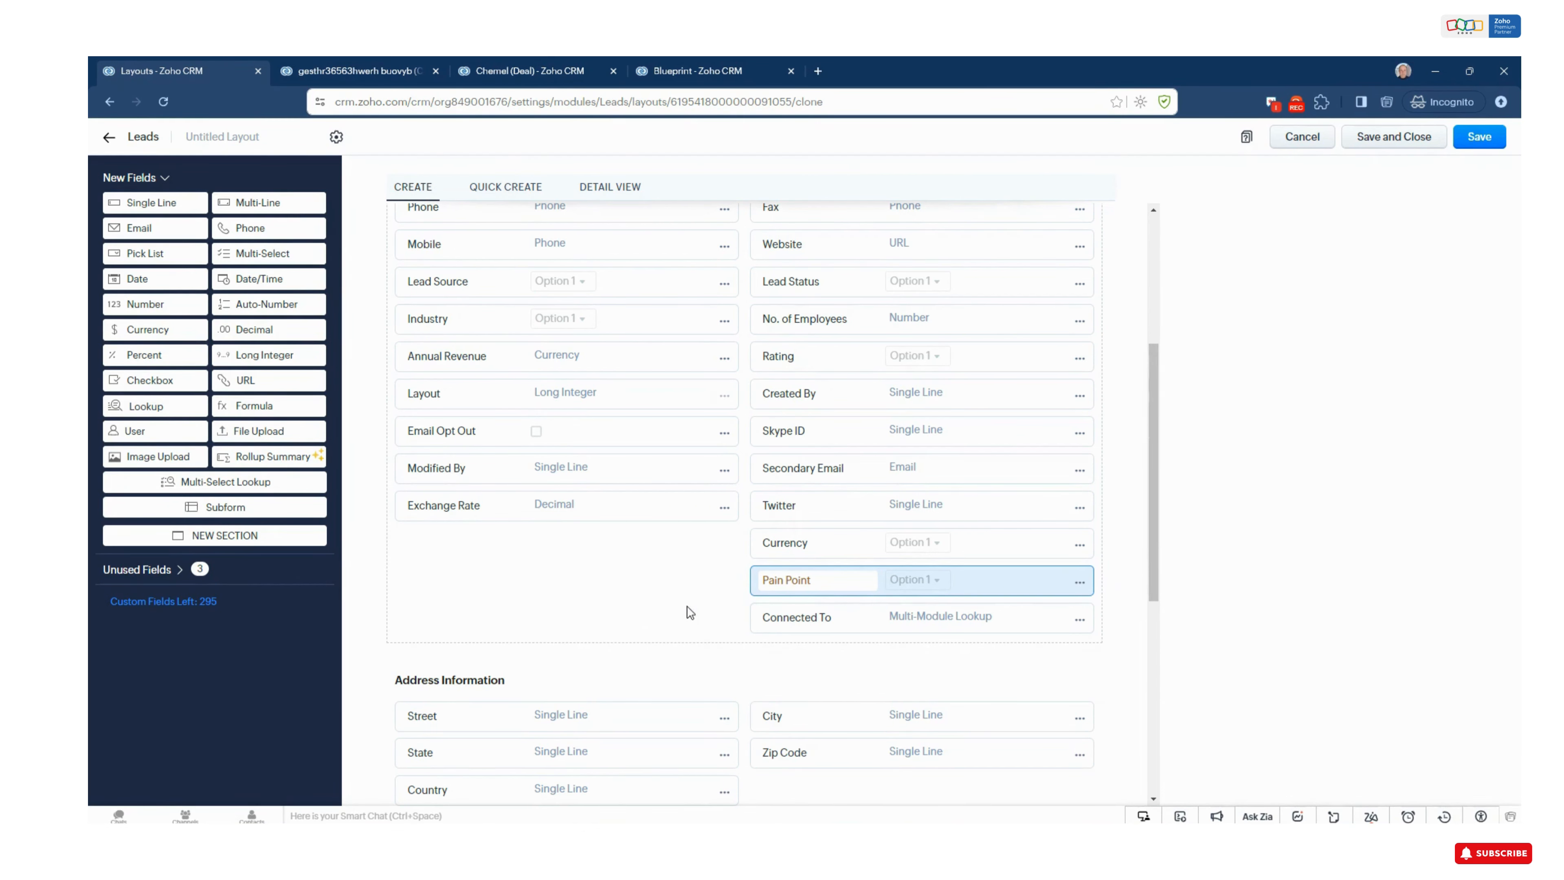
Add a pick list field labelled Type above Exchange Rate in Lead Information, keeping its default options
{"action": "scroll", "coordinate": [624, 450], "scroll_direction": "up", "scroll_amount": 2}
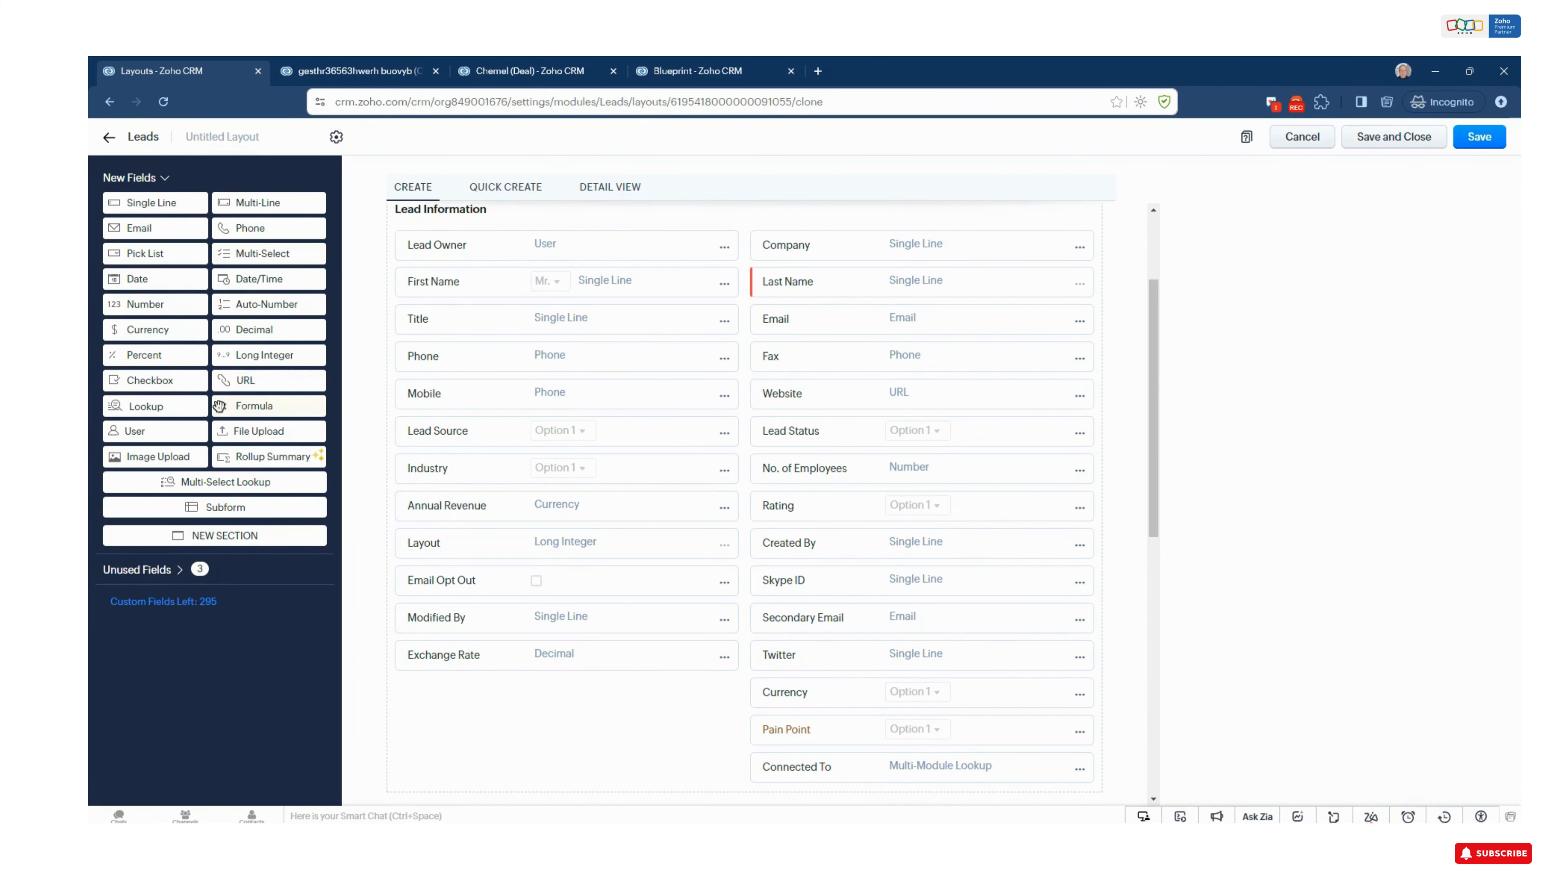
{"action": "left_click_drag", "start_coordinate": [145, 253], "coordinate": [625, 806]}
{"action": "type", "text": "Type"}
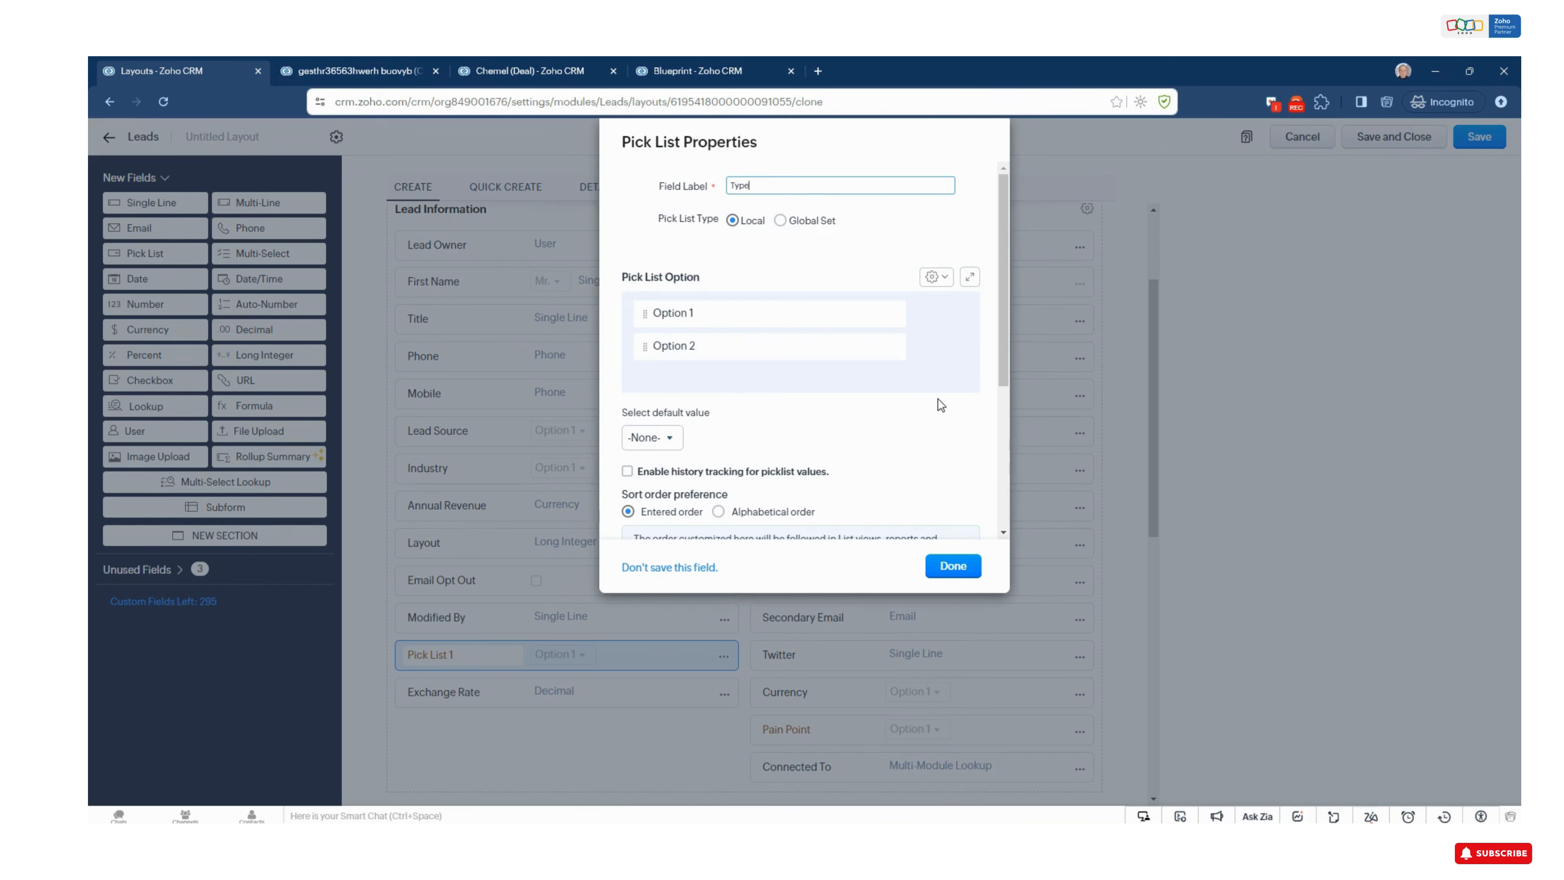
{"action": "left_click", "coordinate": [742, 312]}
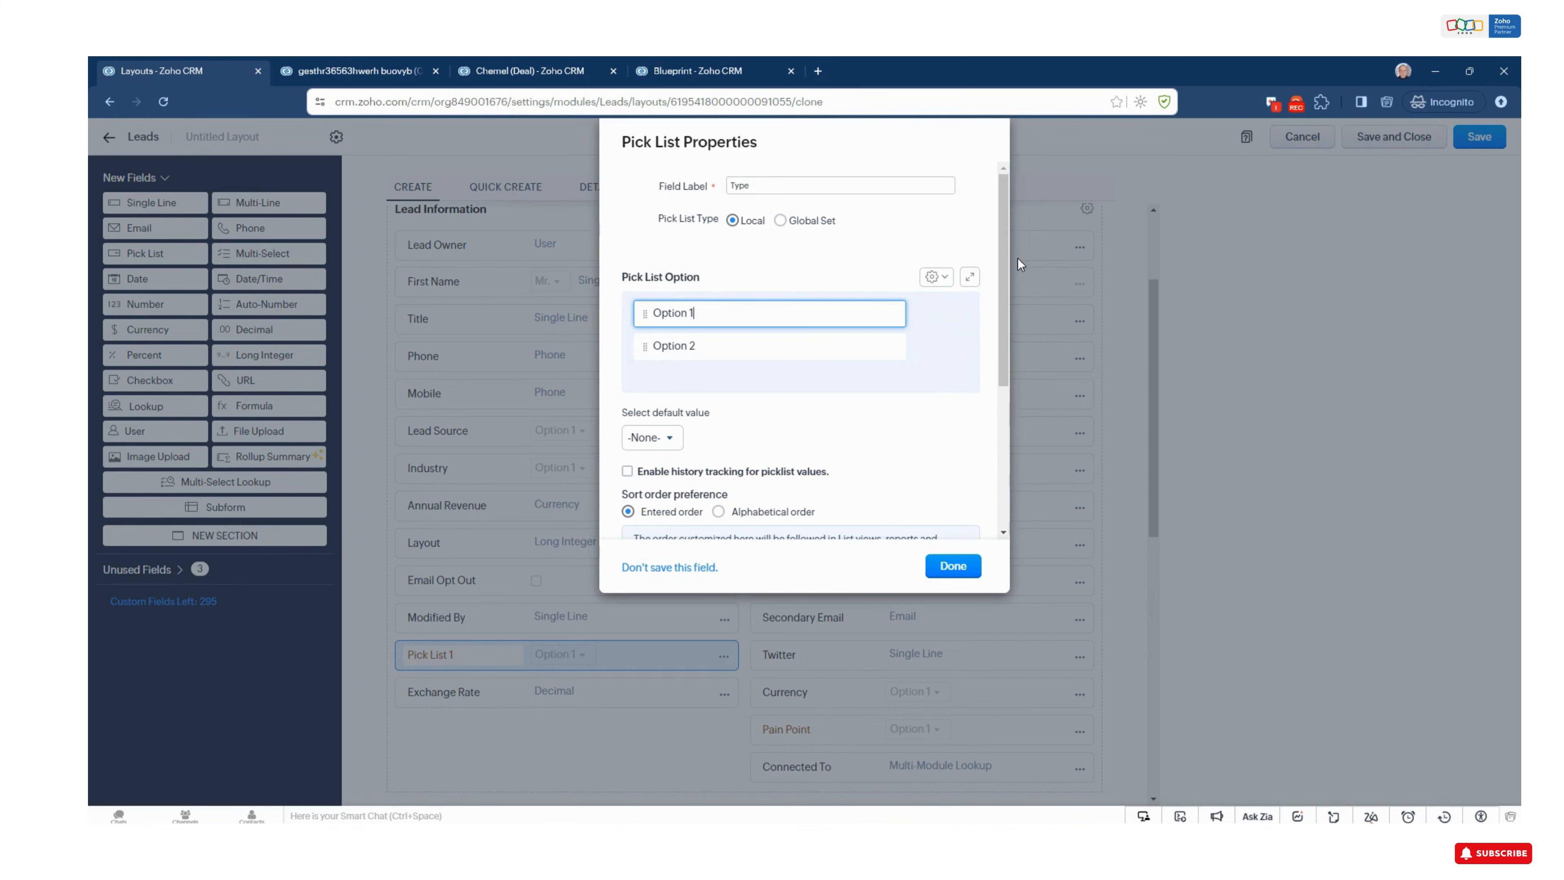
{"action": "left_click_drag", "start_coordinate": [1005, 265], "coordinate": [1005, 276]}
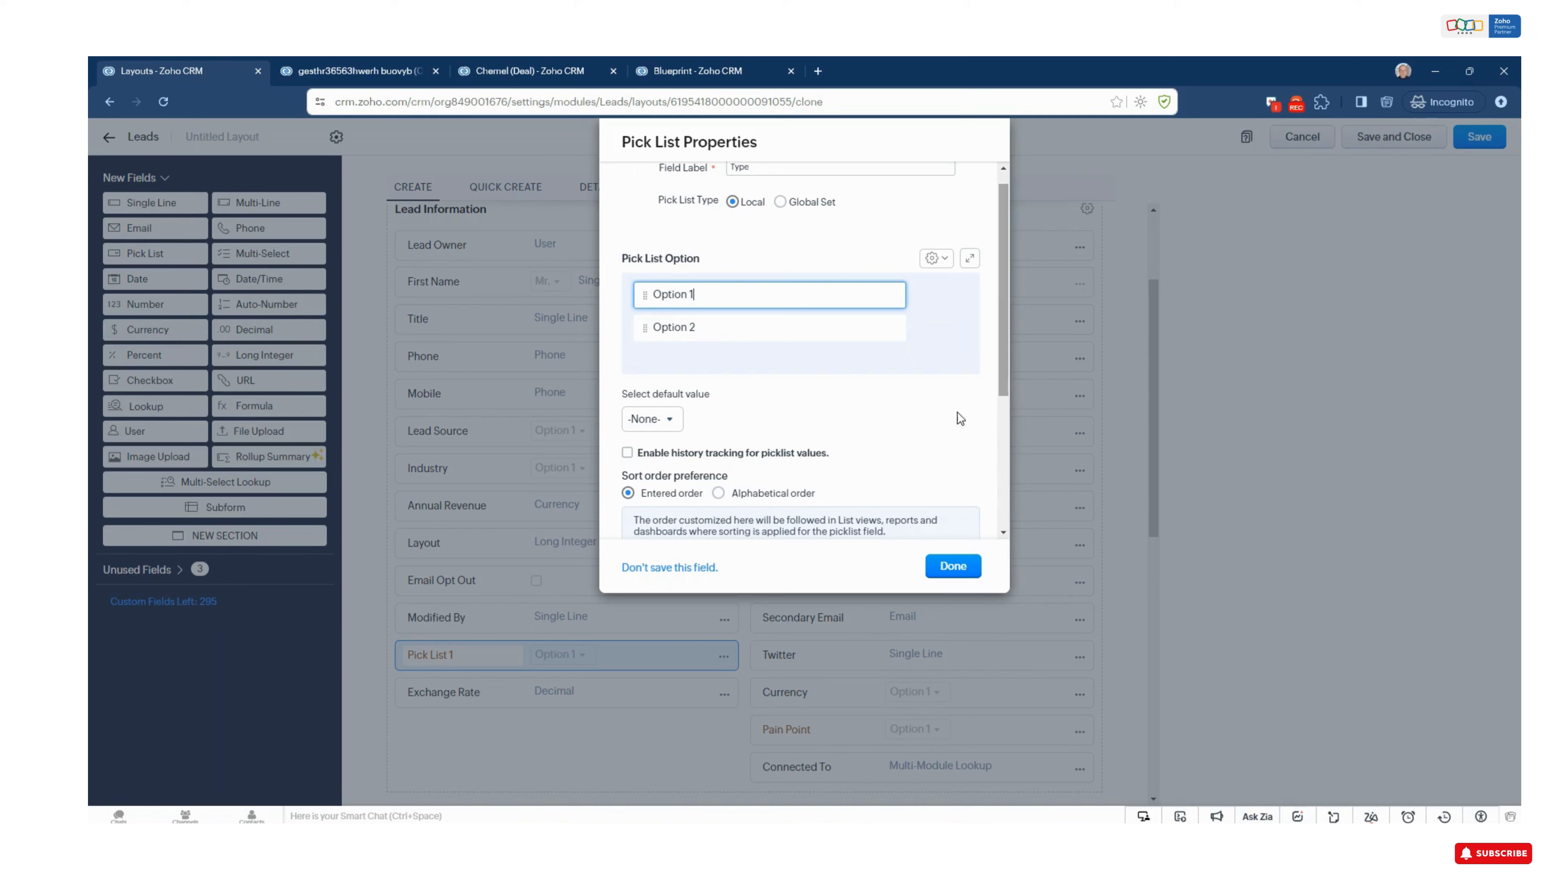
{"action": "scroll", "coordinate": [936, 424], "scroll_direction": "up", "scroll_amount": 1}
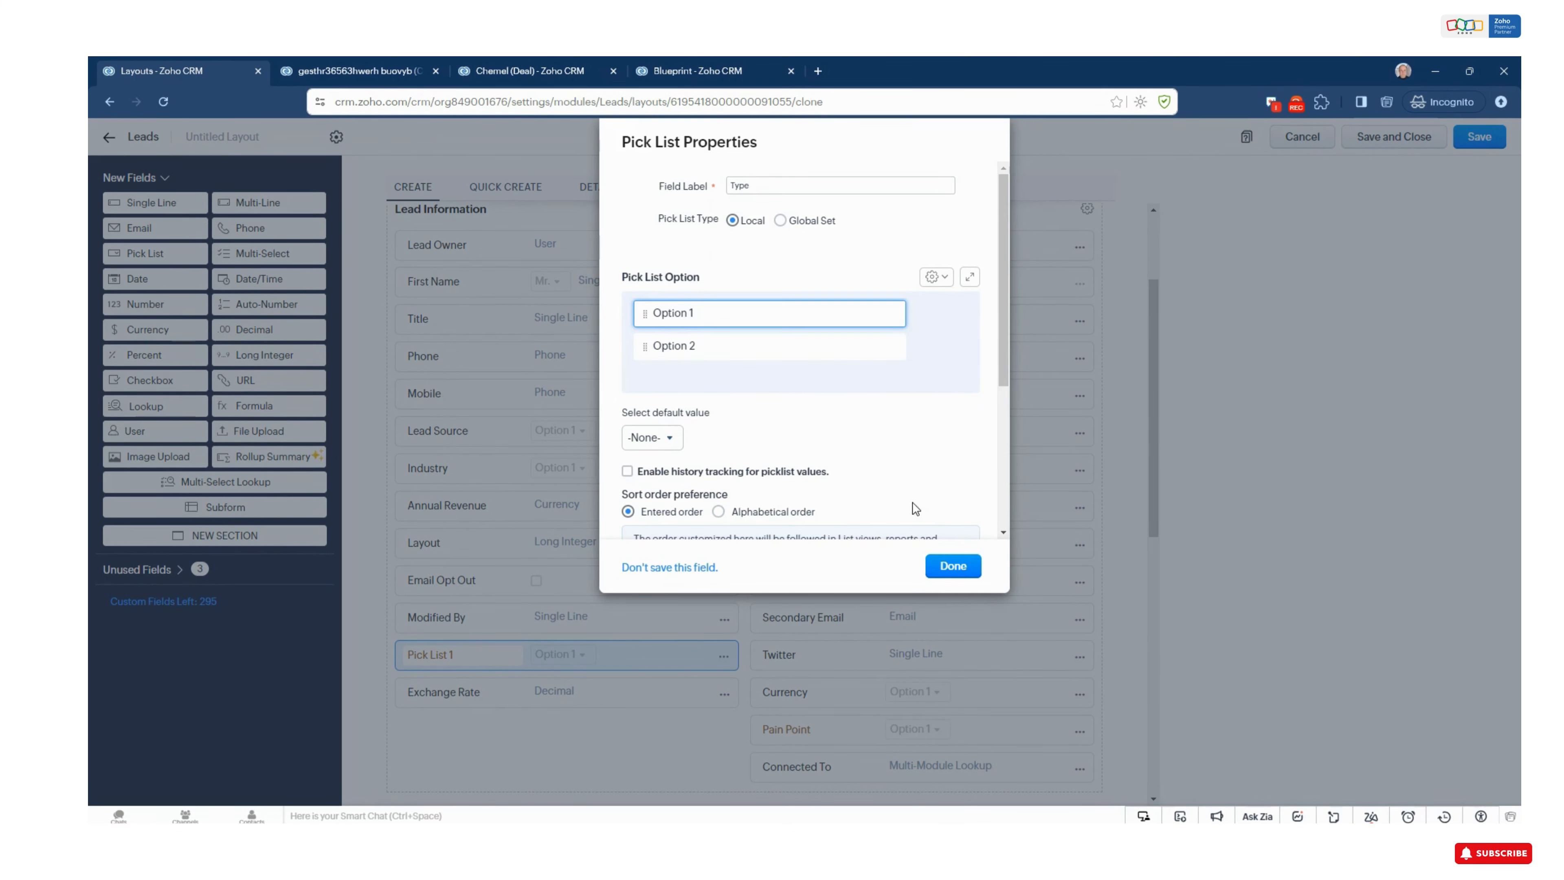
{"action": "left_click_drag", "start_coordinate": [1002, 265], "coordinate": [1163, 429]}
{"action": "left_click", "coordinate": [953, 566]}
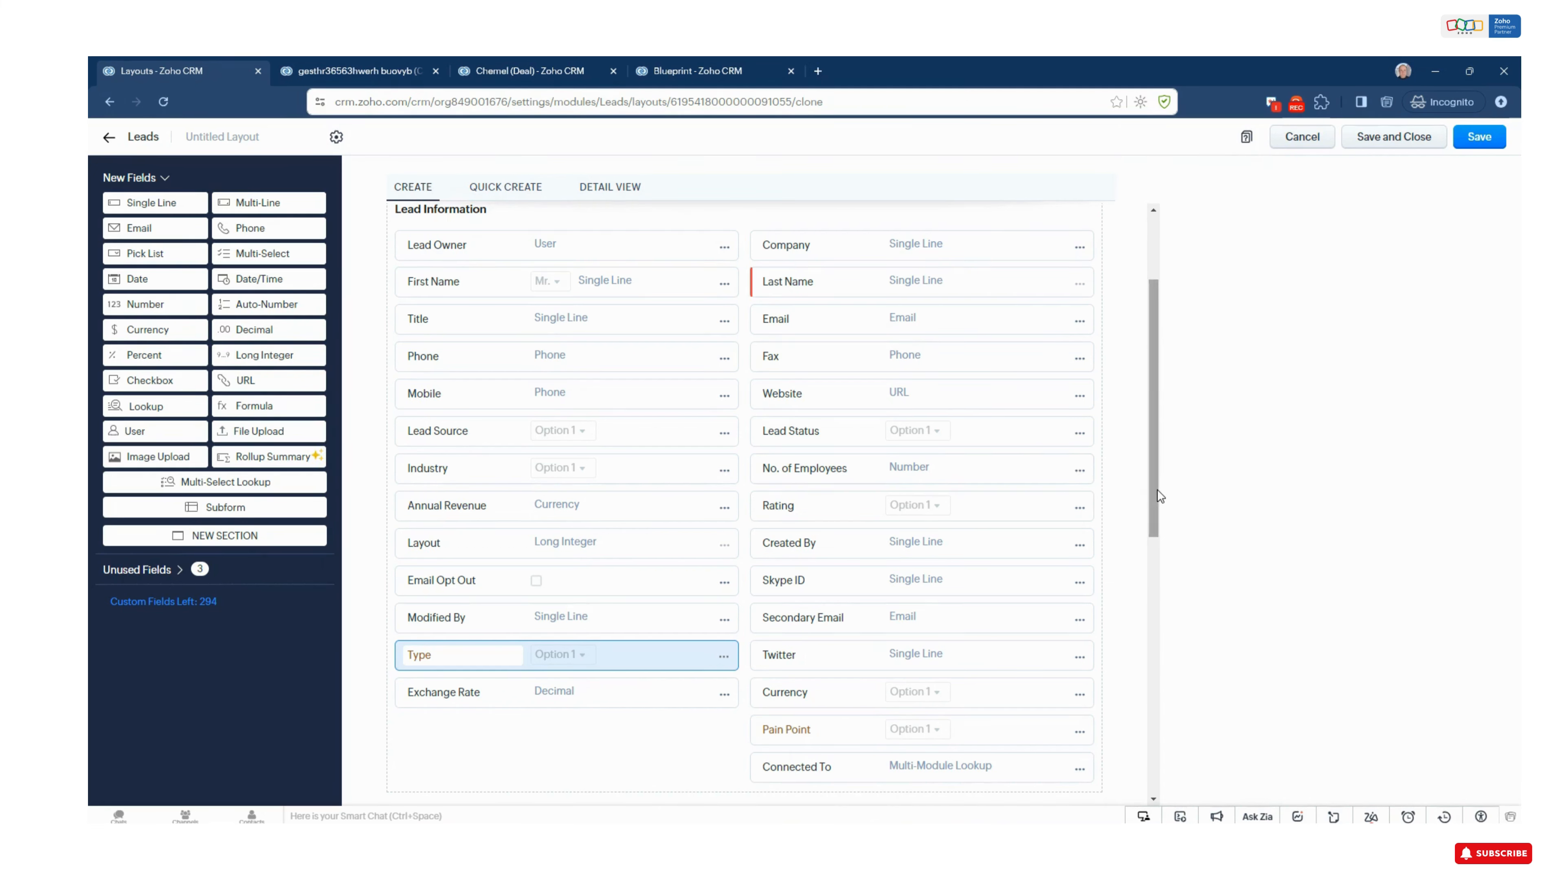
Review the Lead Status field's pick list options, and close its properties without changes
{"action": "left_click", "coordinate": [1079, 433]}
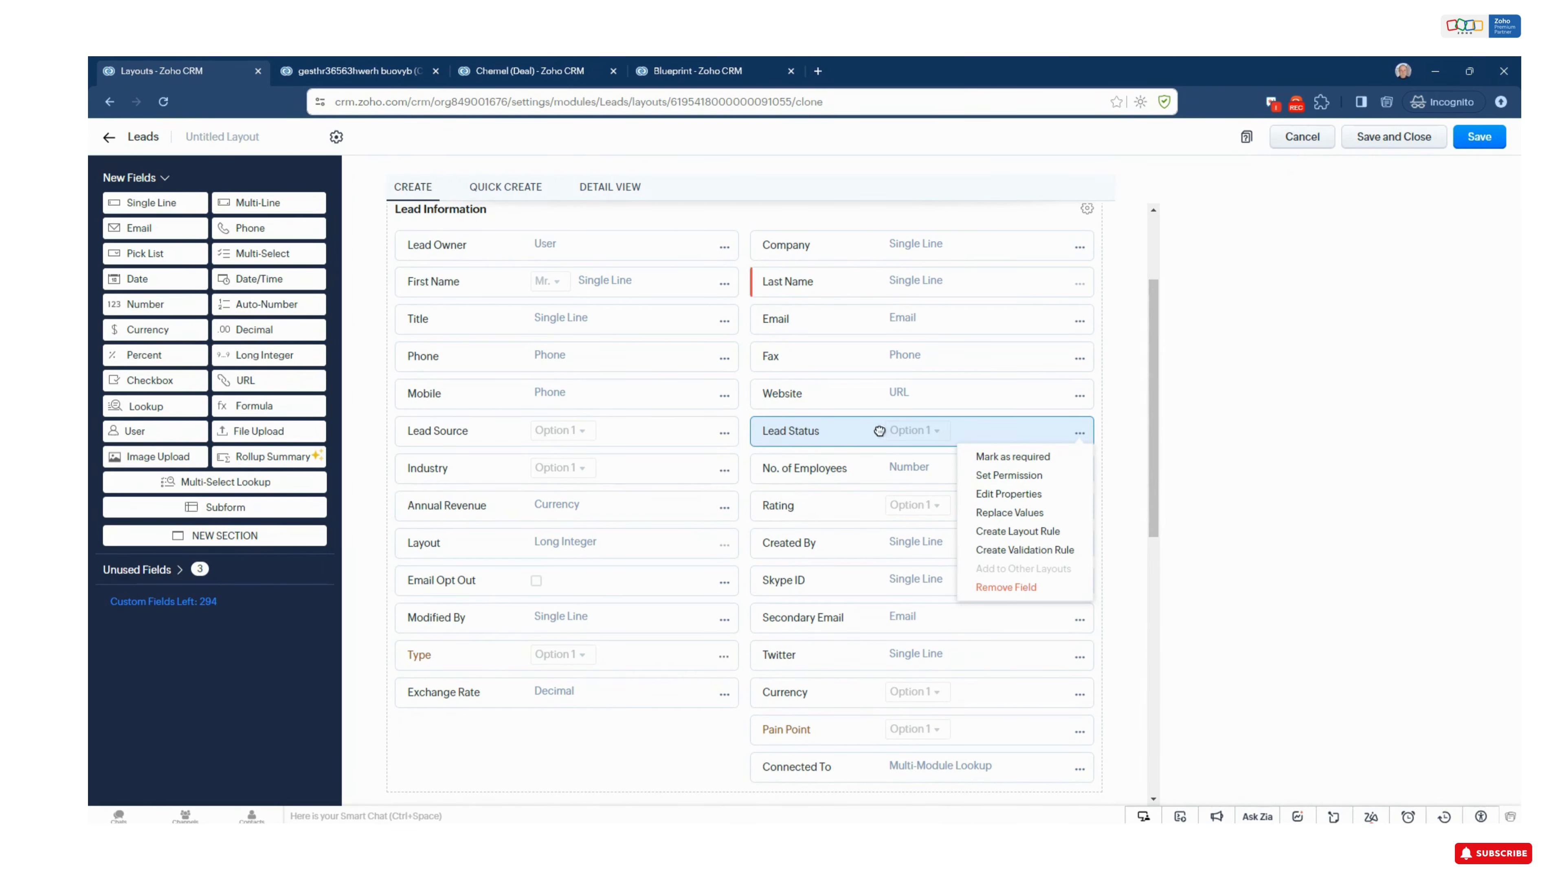
{"action": "left_click", "coordinate": [1143, 460]}
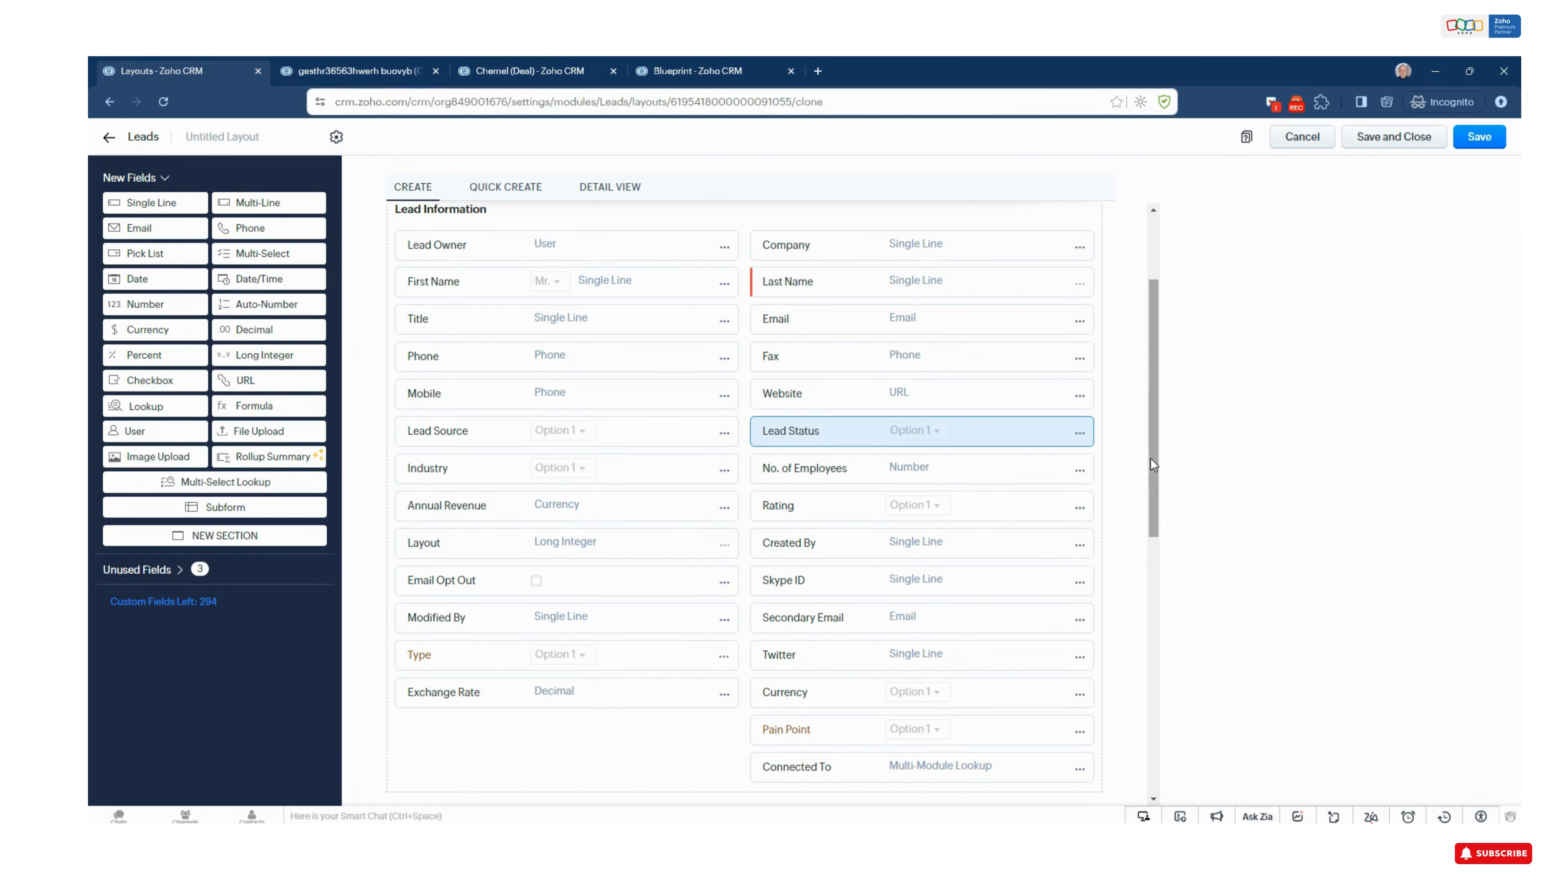
{"action": "left_click", "coordinate": [1079, 433]}
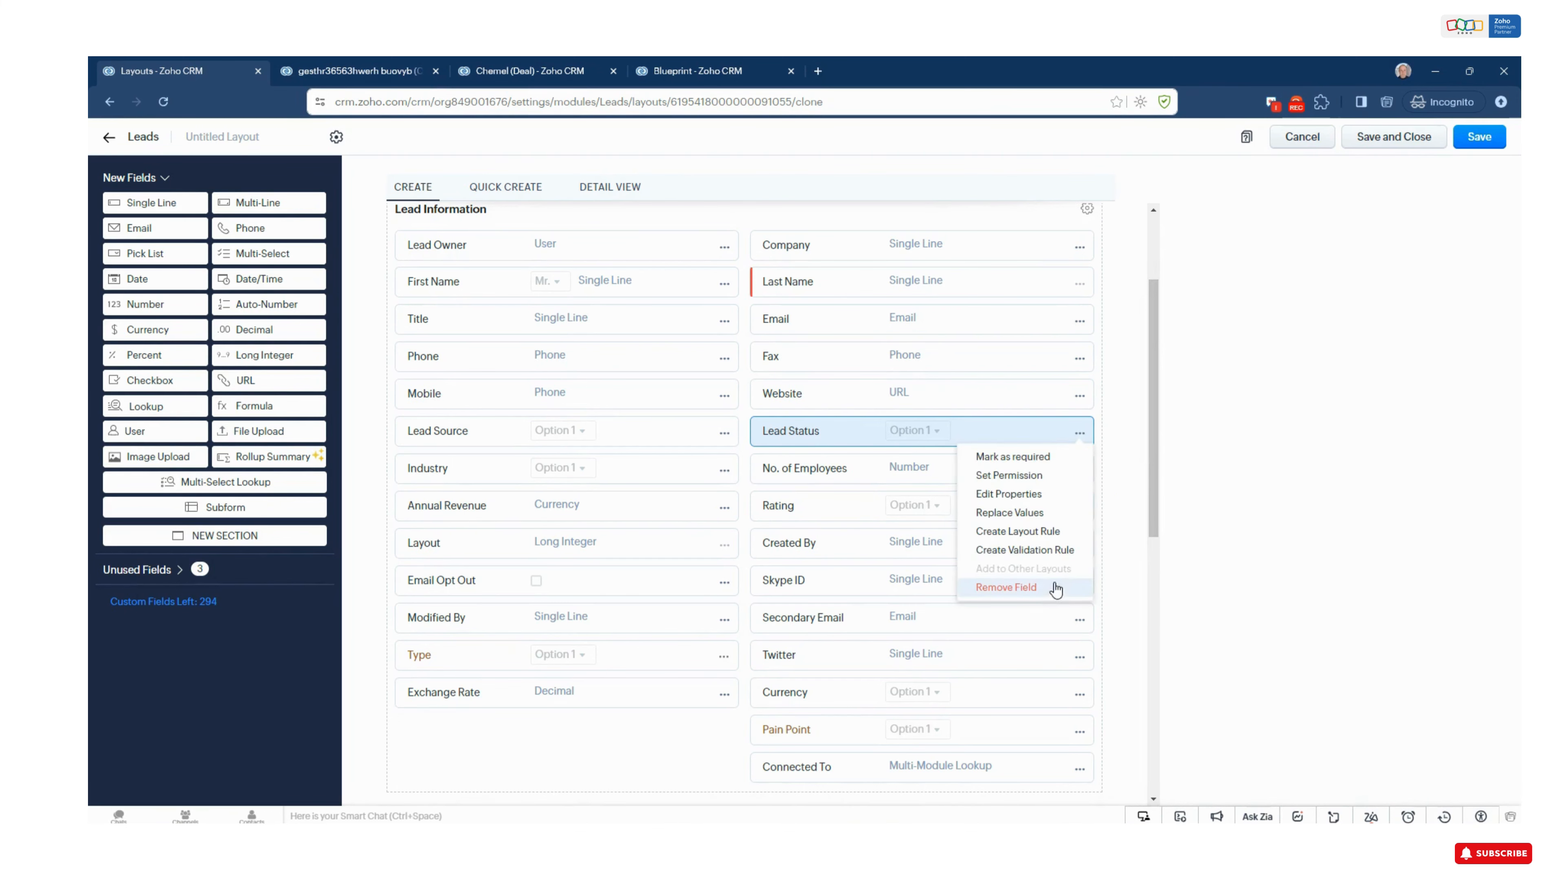
{"action": "left_click", "coordinate": [1021, 495]}
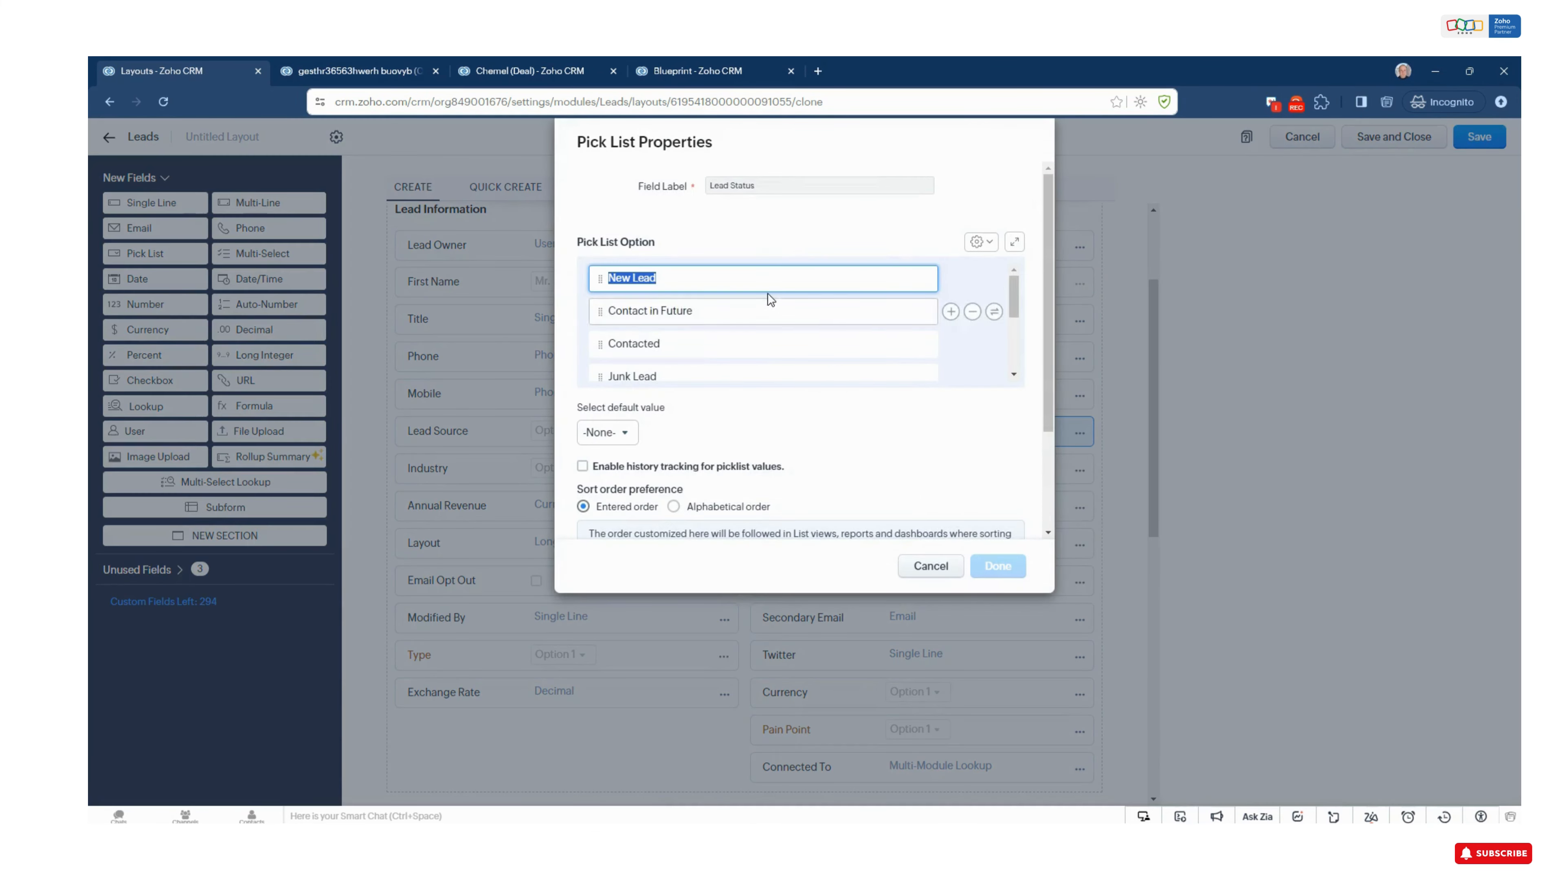
{"action": "mouse_move", "coordinate": [1015, 296]}
{"action": "left_mouse_down"}
{"action": "mouse_move", "coordinate": [1015, 358]}
{"action": "mouse_move", "coordinate": [1013, 299]}
{"action": "left_mouse_up"}
{"action": "mouse_move", "coordinate": [980, 327]}
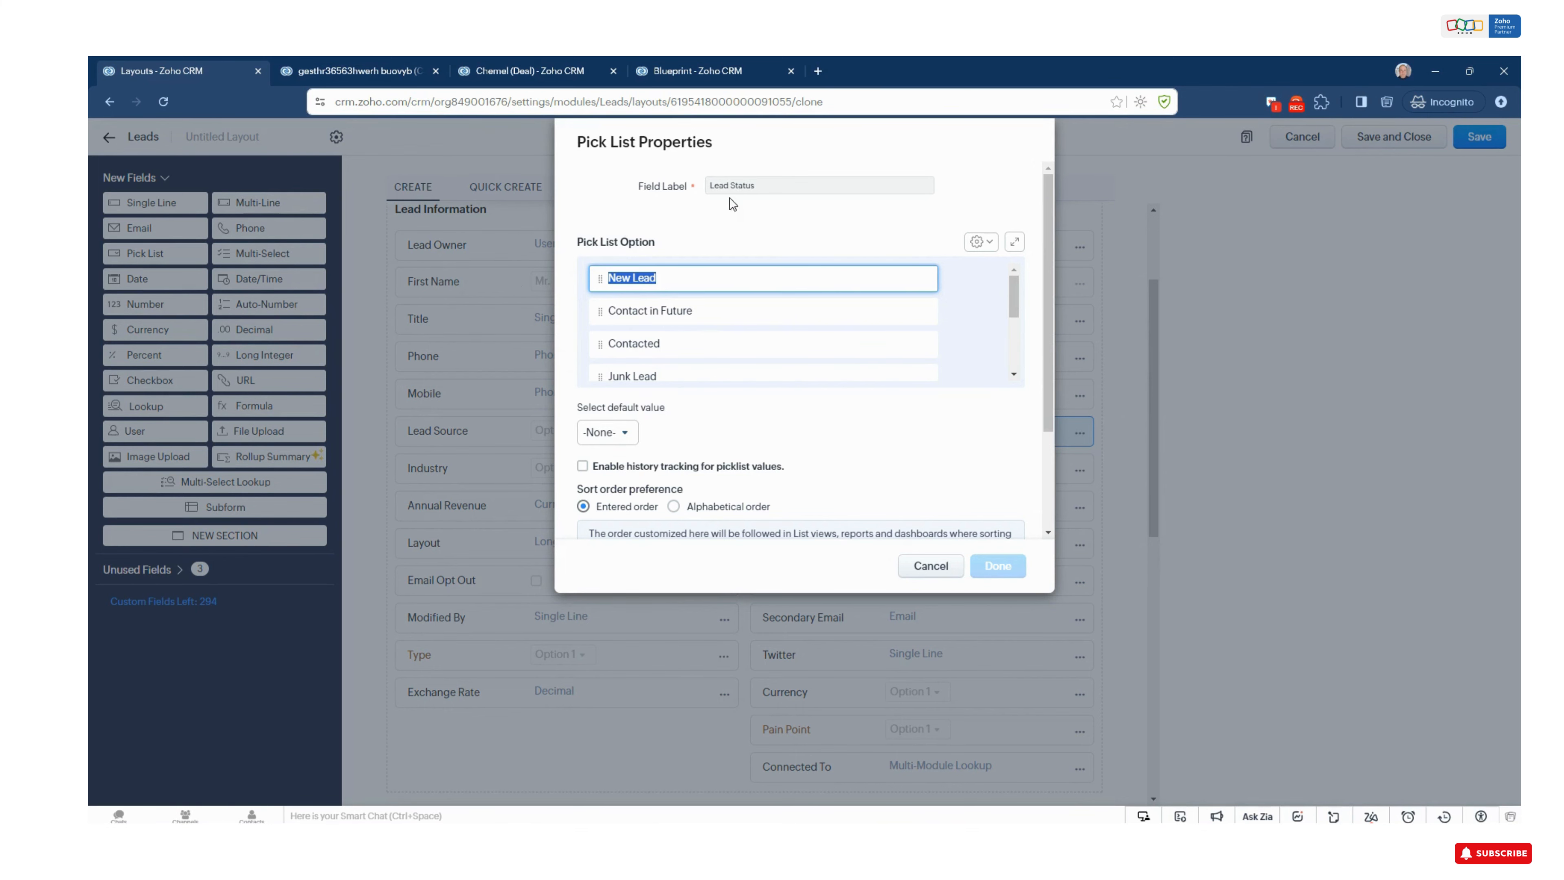
{"action": "mouse_move", "coordinate": [738, 195]}
{"action": "mouse_move", "coordinate": [749, 282]}
{"action": "scroll", "coordinate": [744, 278], "scroll_direction": "down", "scroll_amount": 2}
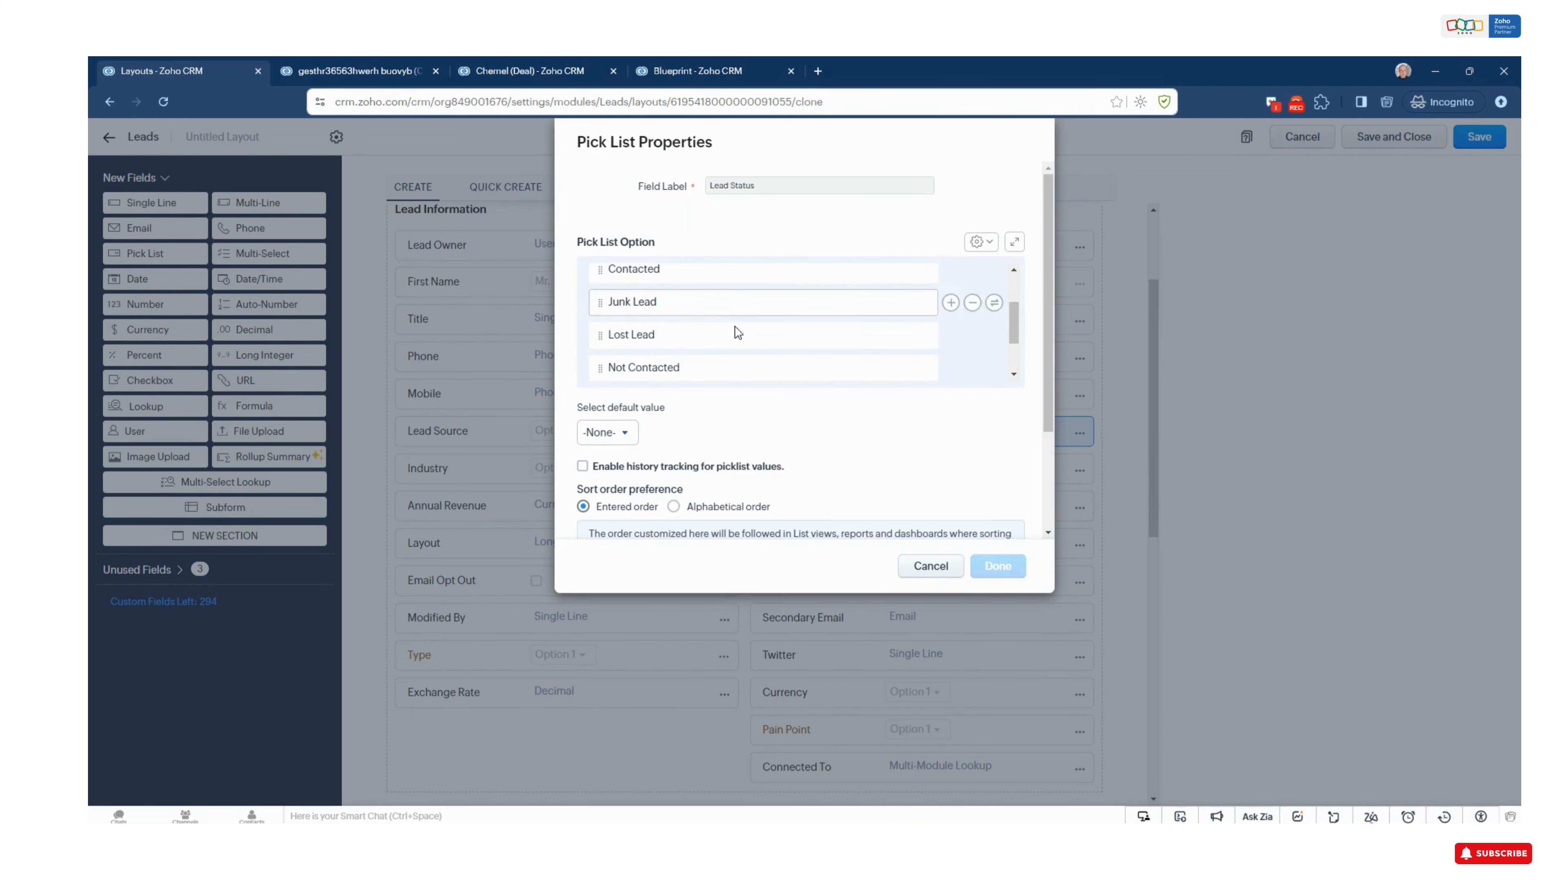
{"action": "scroll", "coordinate": [733, 331], "scroll_direction": "up", "scroll_amount": 2}
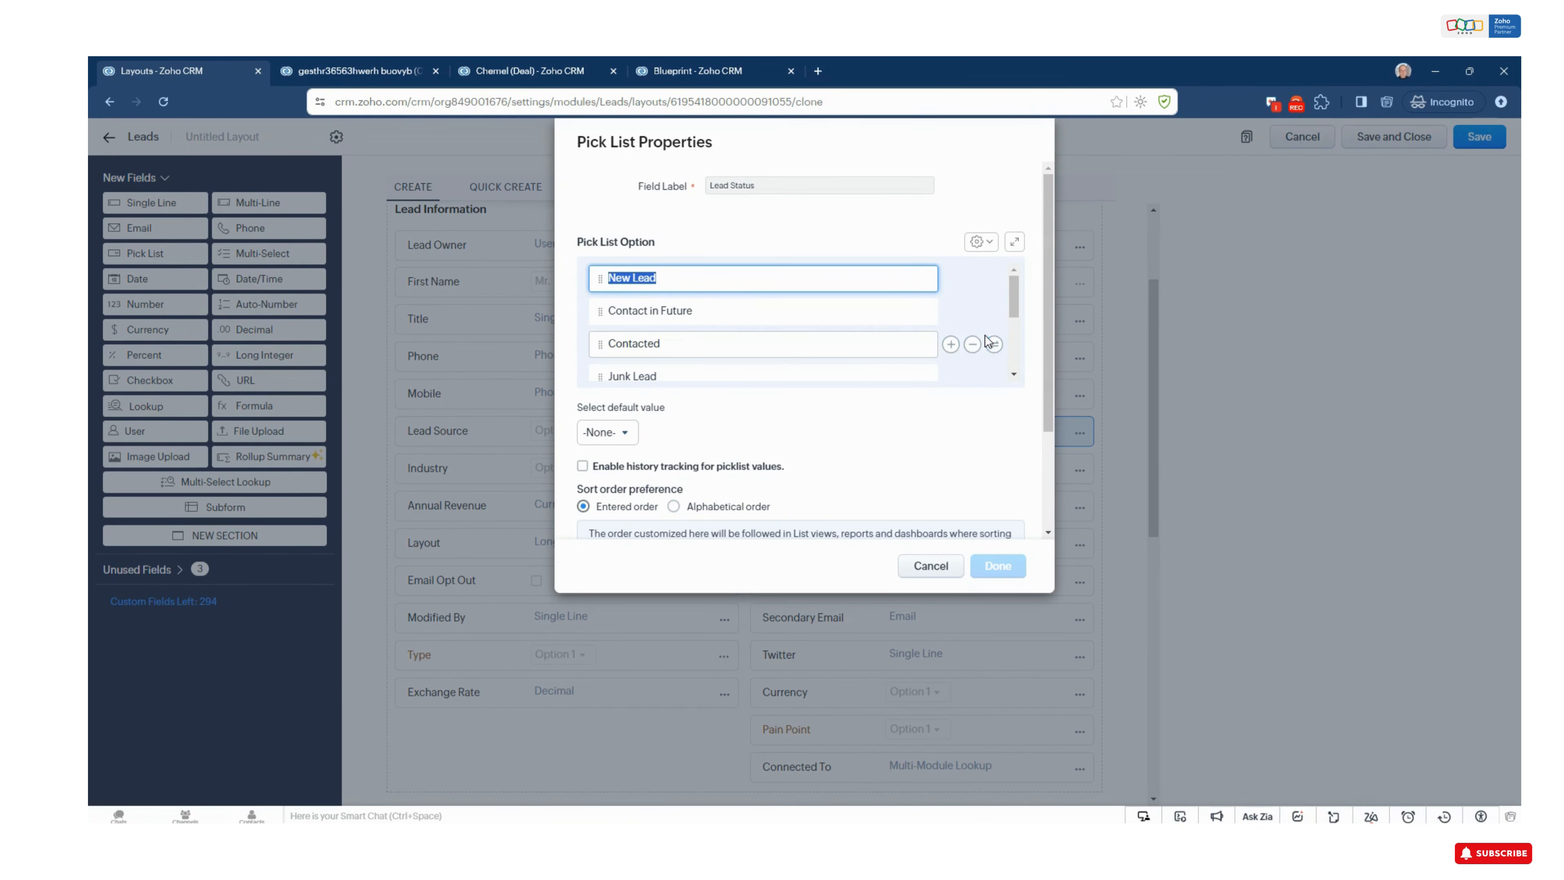
{"action": "mouse_move", "coordinate": [972, 283]}
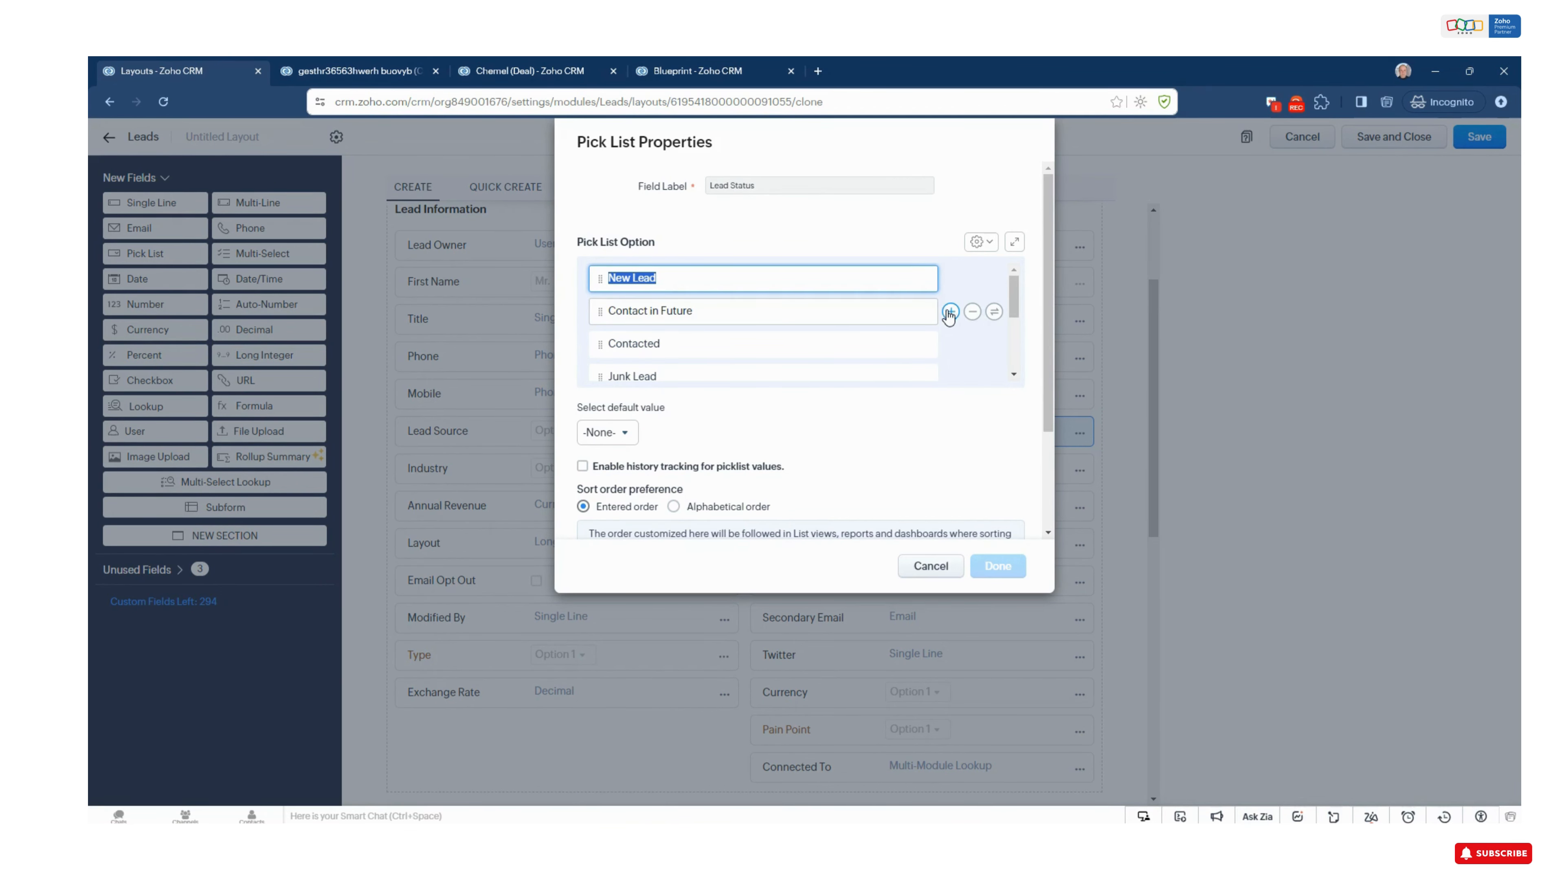
{"action": "left_click", "coordinate": [930, 566]}
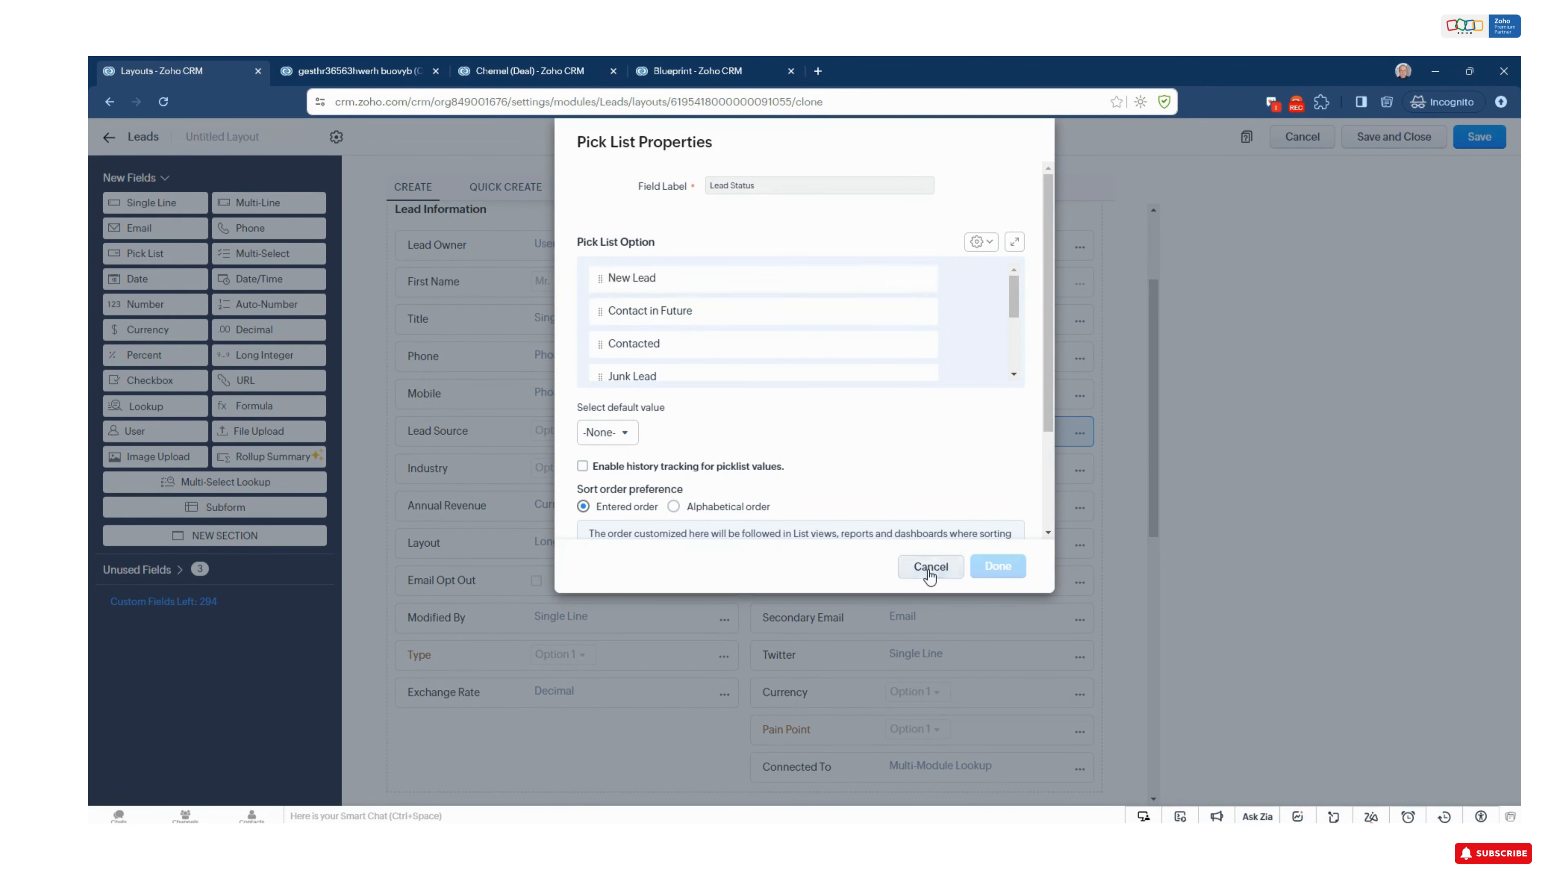
Switch to the open contact record and select New as its Stage
{"action": "left_click", "coordinate": [404, 62]}
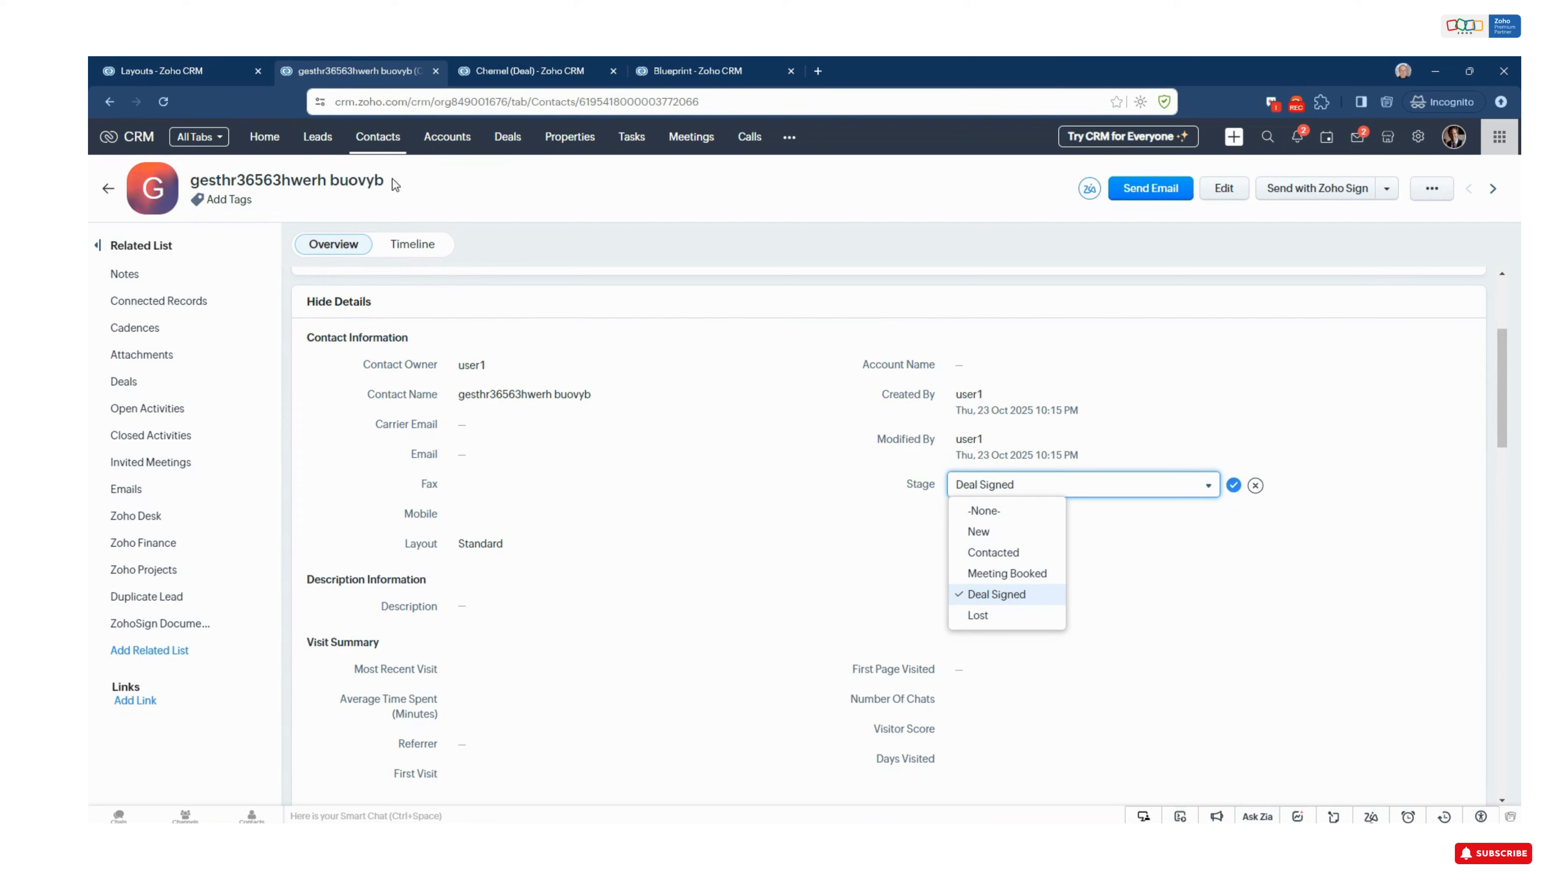
{"action": "left_click", "coordinate": [1163, 570]}
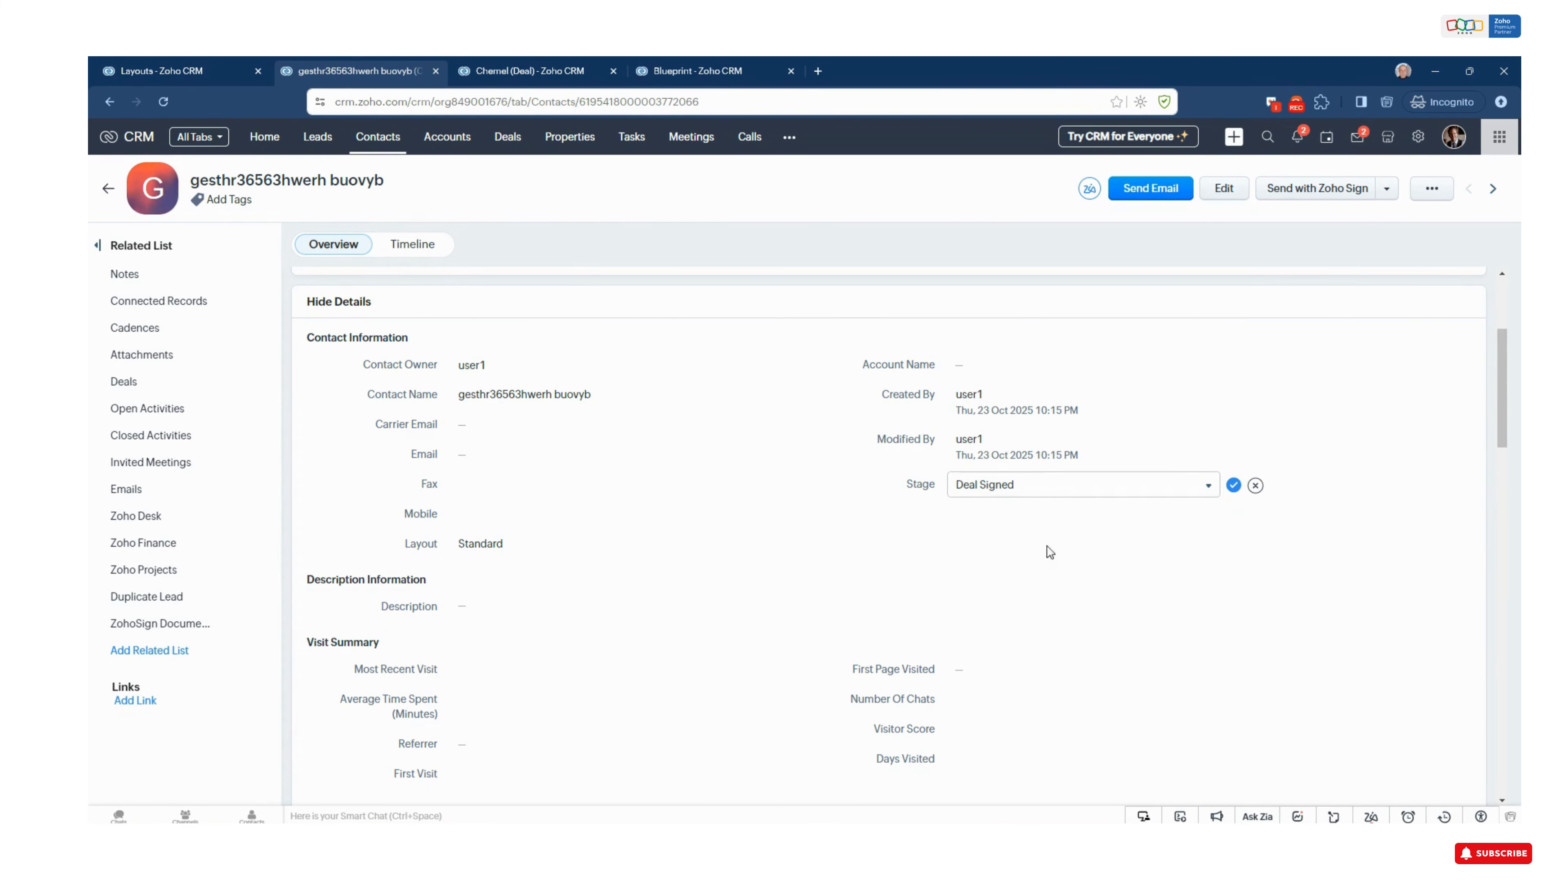
{"action": "left_click", "coordinate": [1020, 491]}
{"action": "left_click", "coordinate": [999, 534]}
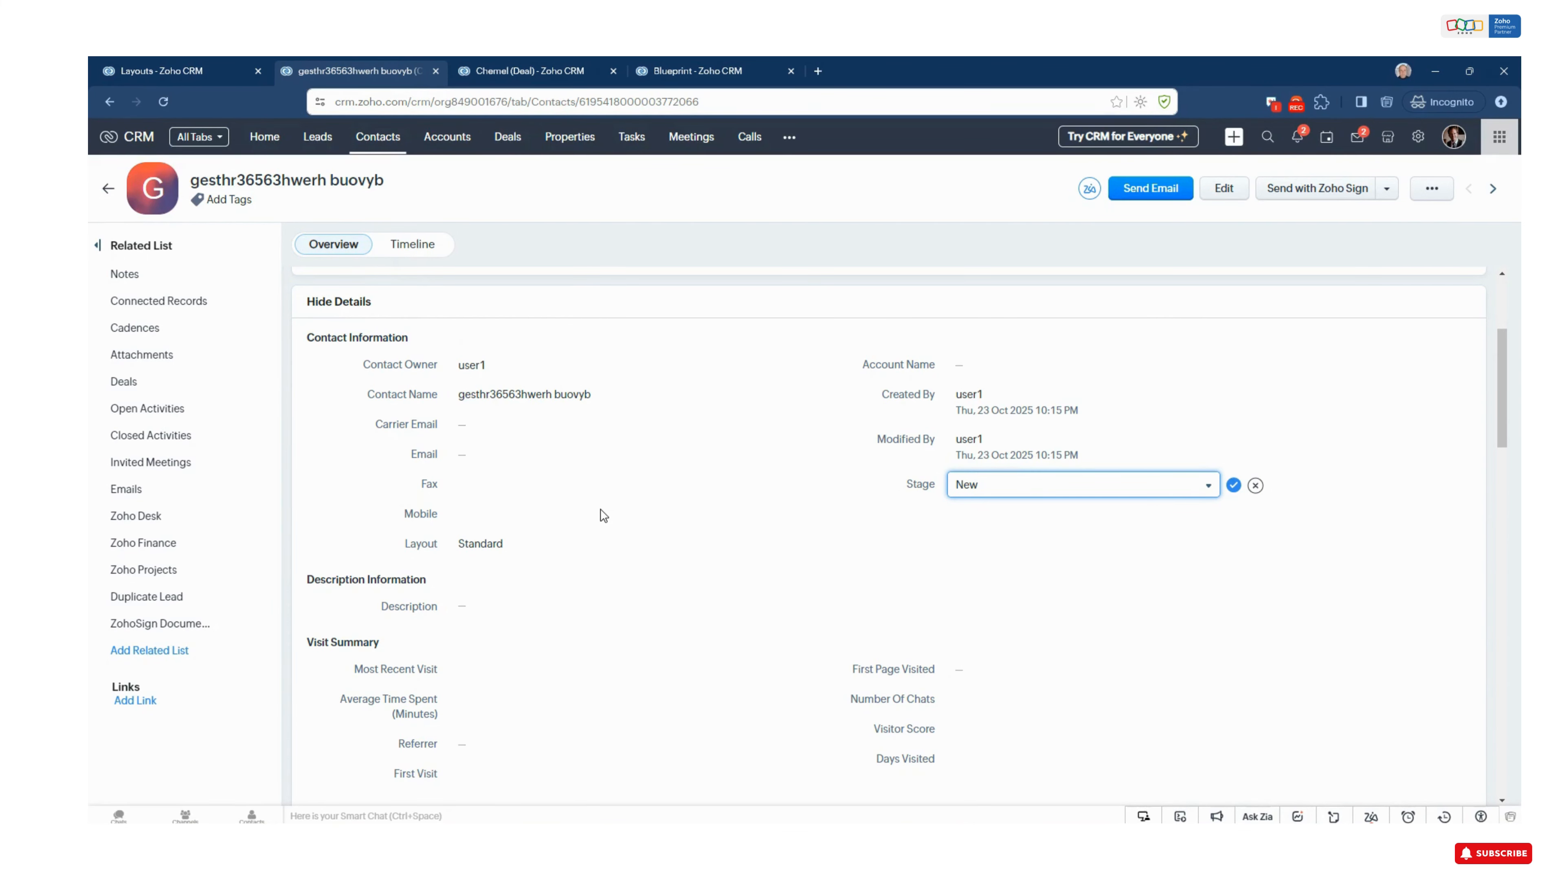
Reopen the first contact record from the Contacts module and view the options of its Stage pick list
{"action": "left_click", "coordinate": [264, 136]}
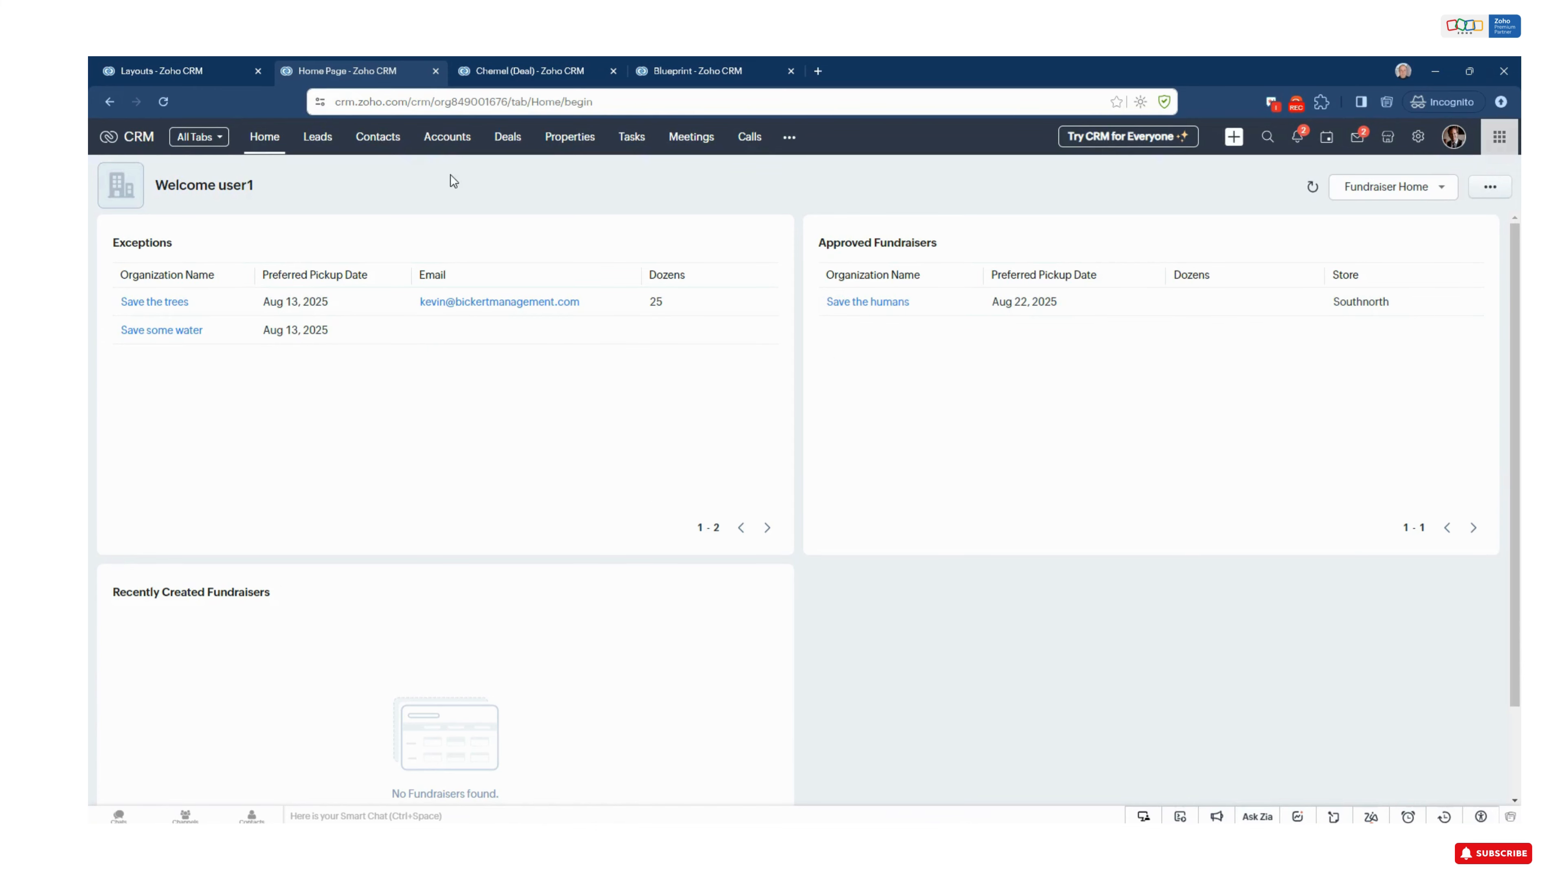
{"action": "left_click", "coordinate": [377, 136]}
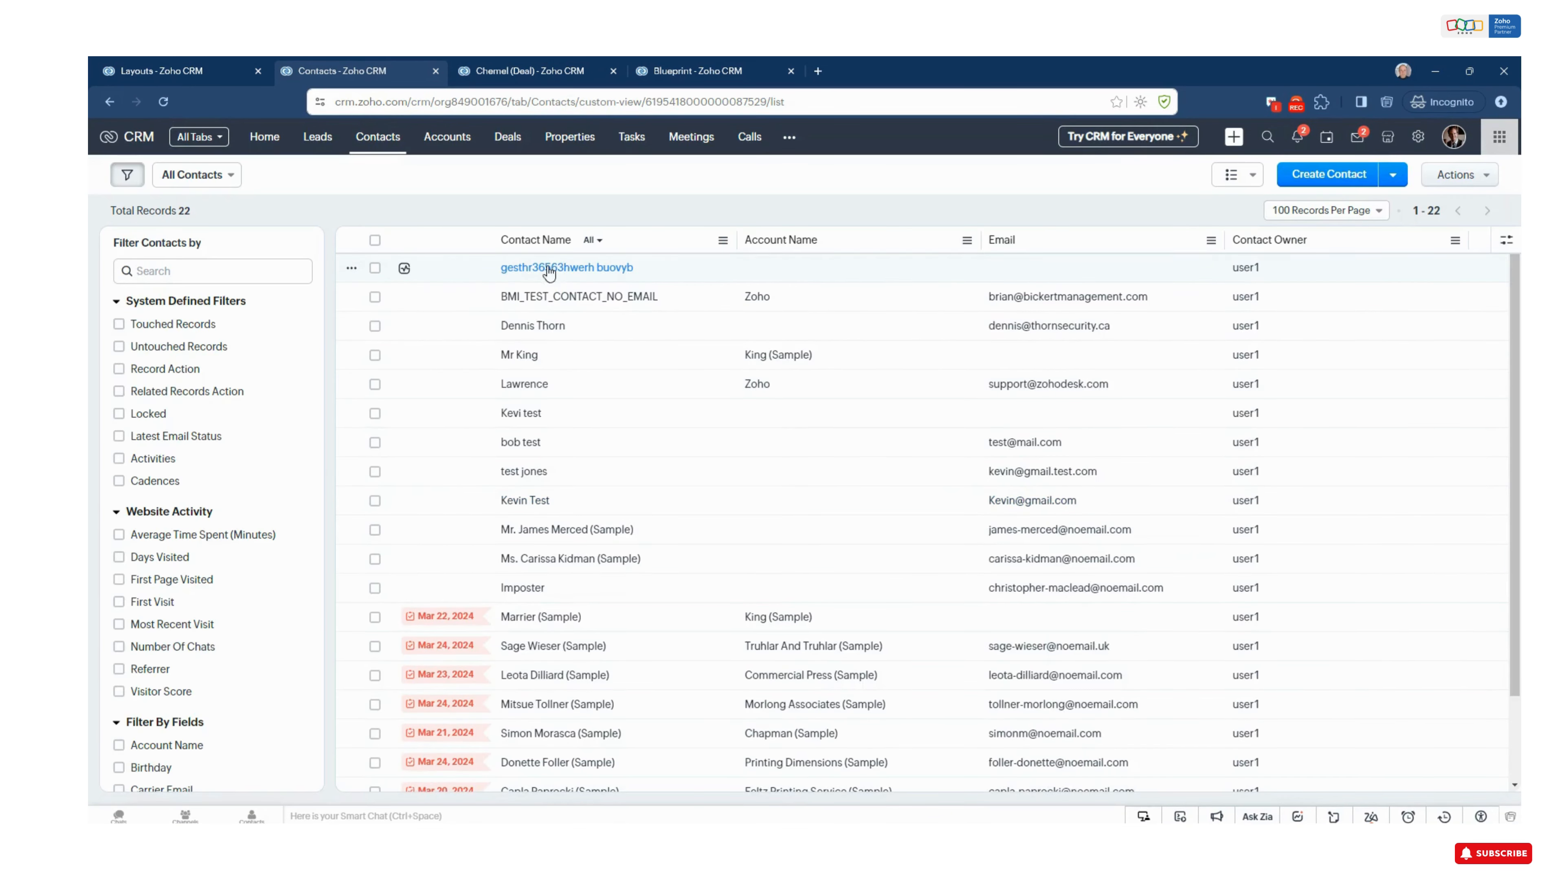
{"action": "left_click", "coordinate": [549, 269]}
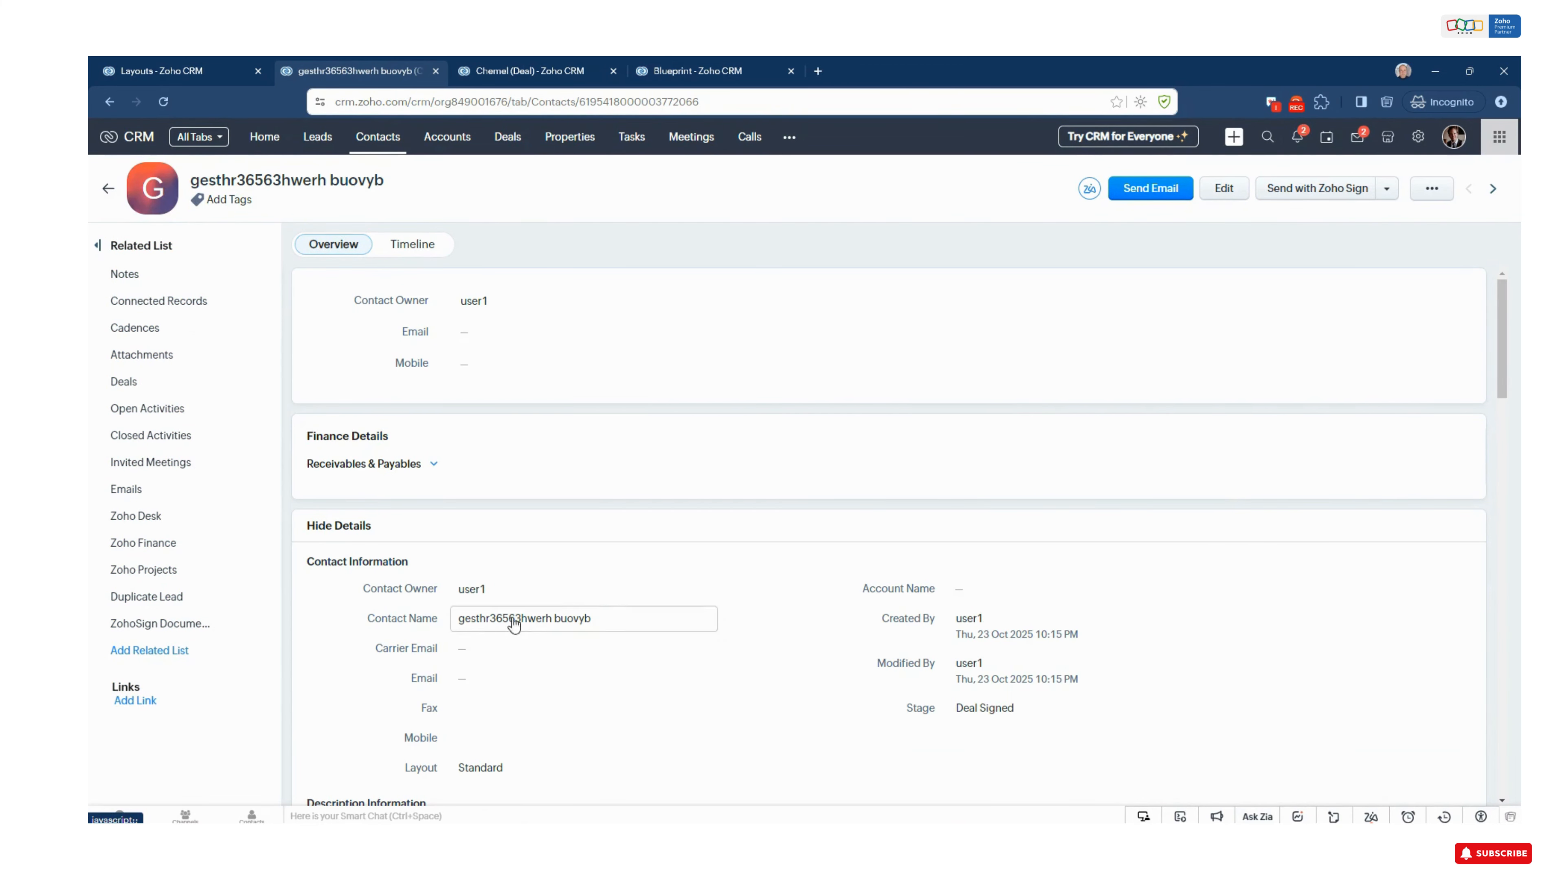
{"action": "mouse_move", "coordinate": [474, 600]}
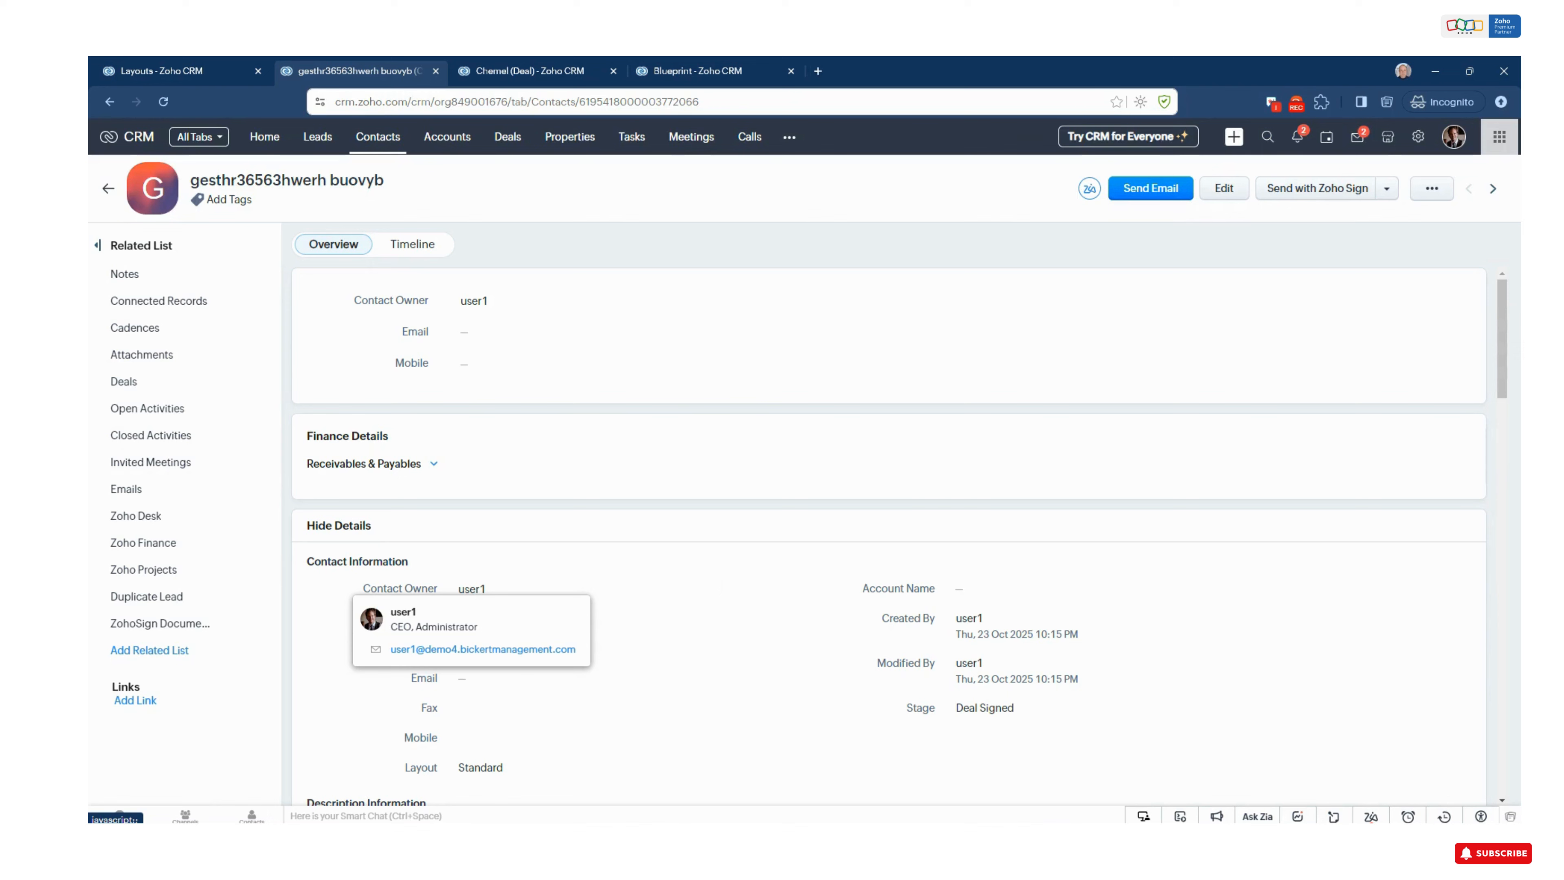
{"action": "left_click", "coordinate": [1058, 709]}
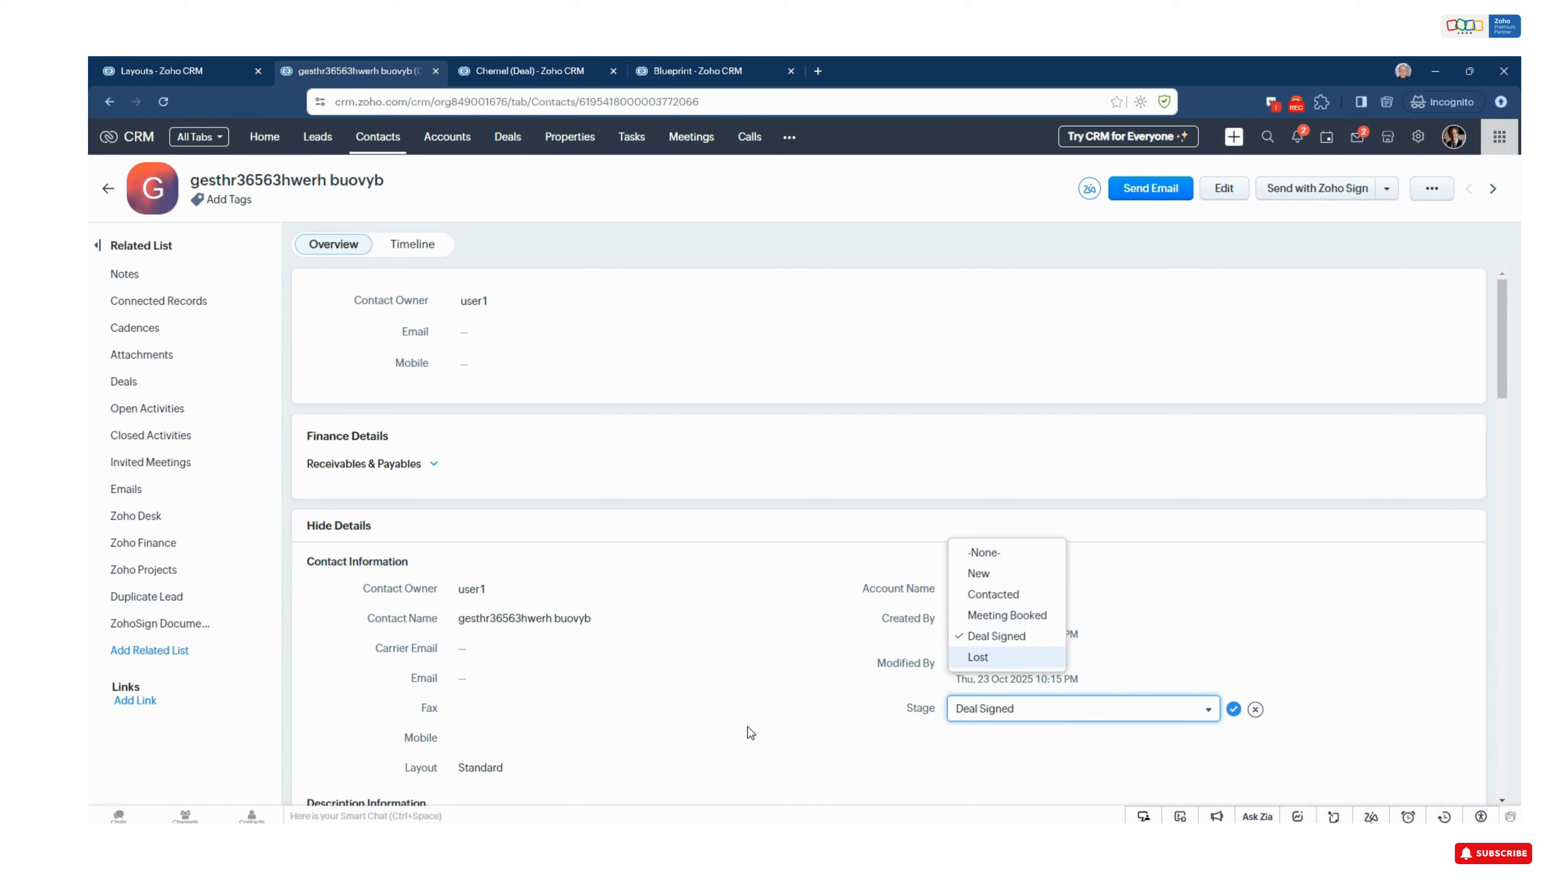
Switch to the Deals module and examine the stage columns across the Stageview Kanban board, from Qualification to Closed Lost to Competition
{"action": "left_click", "coordinate": [530, 68]}
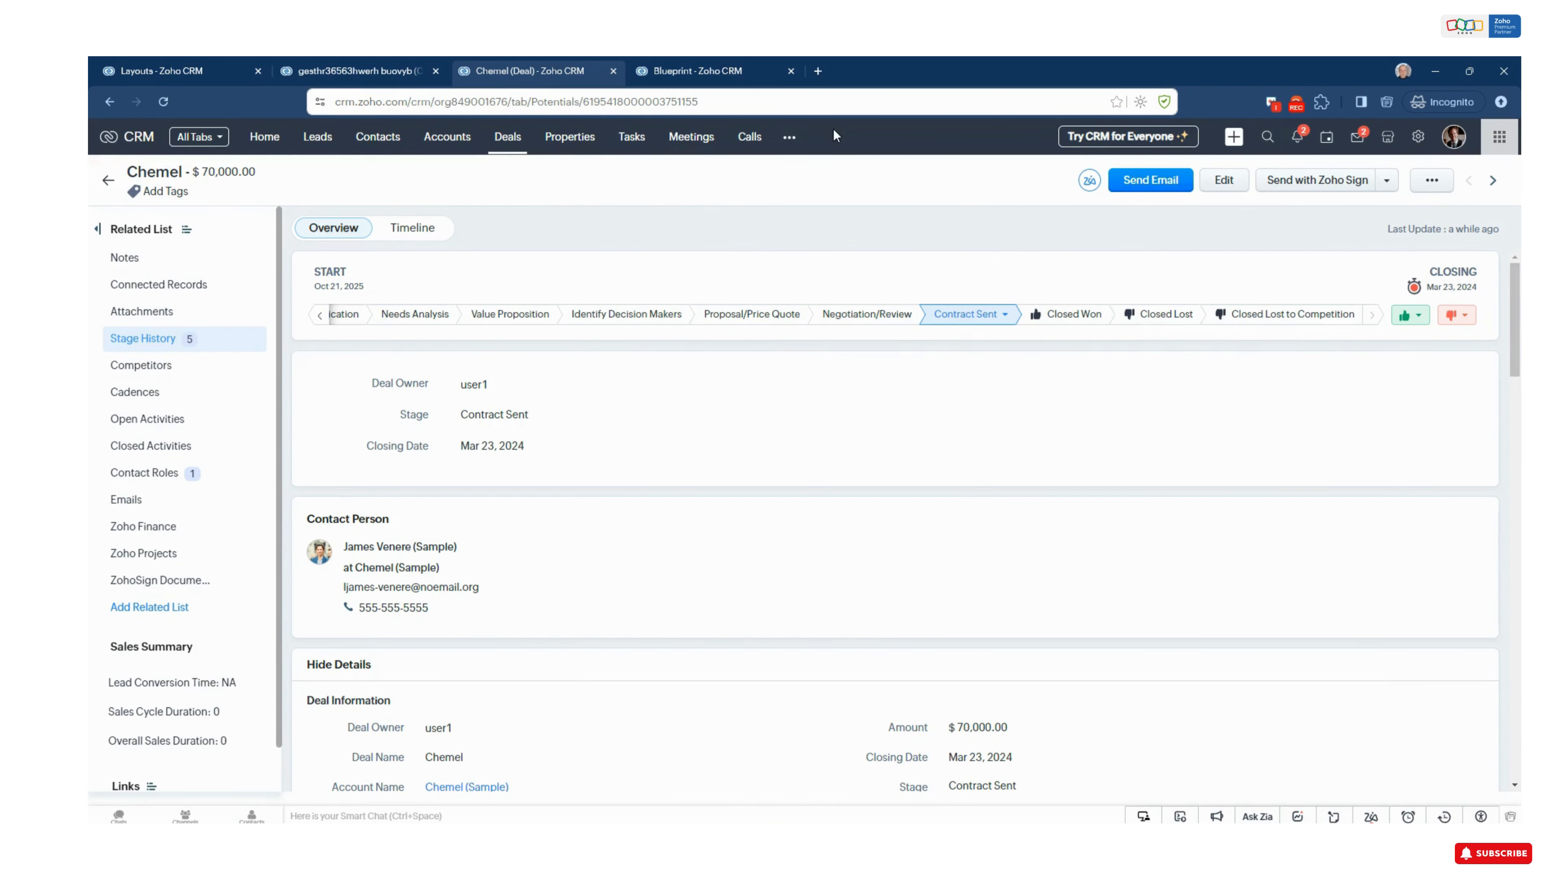
{"action": "left_click", "coordinate": [506, 142]}
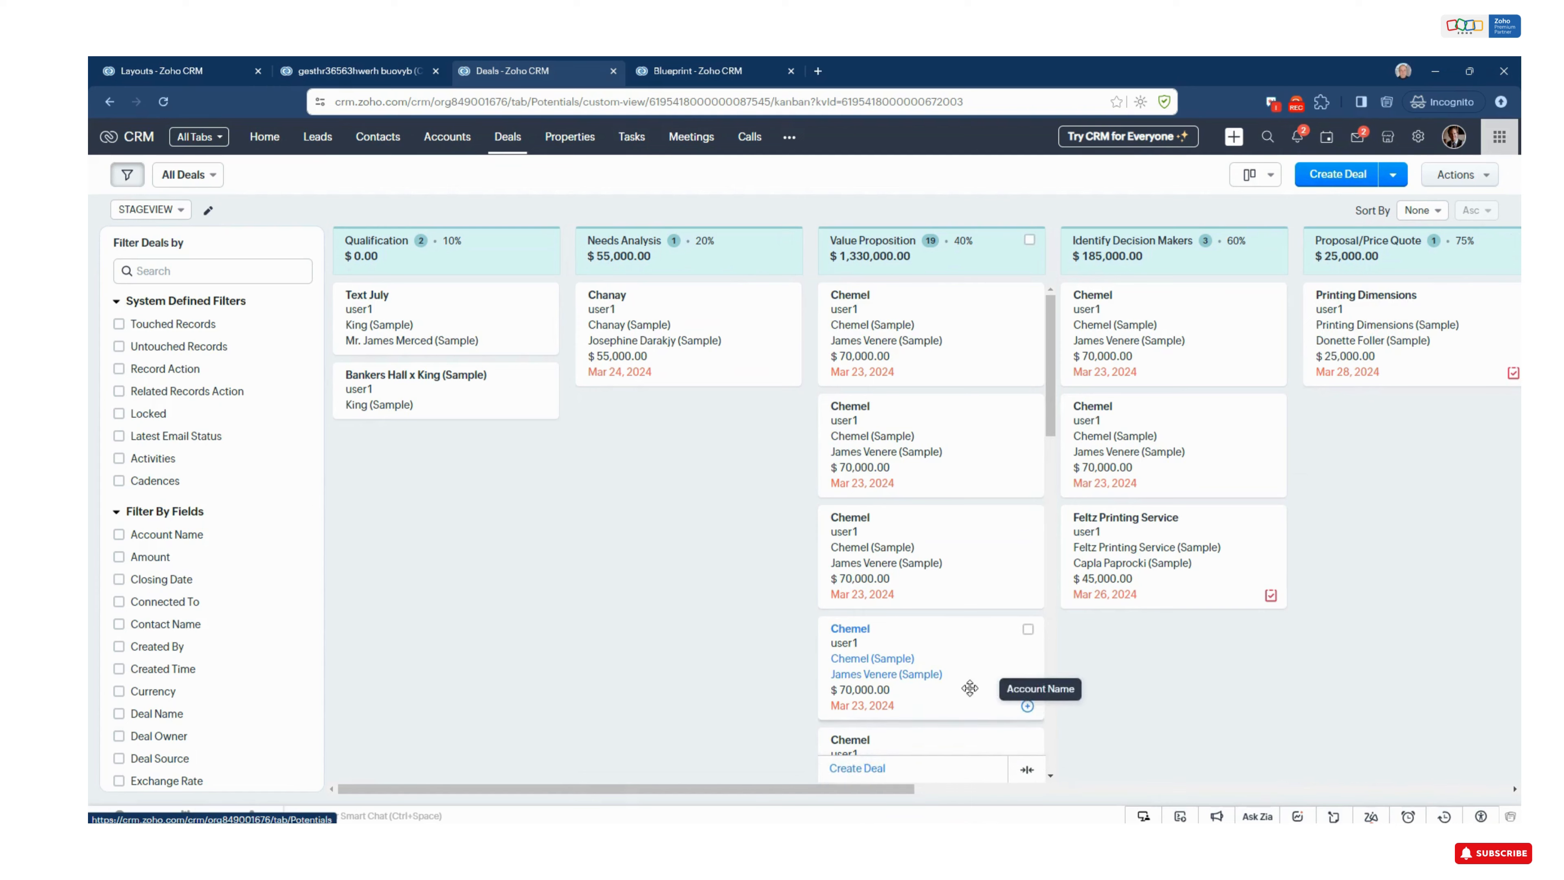
{"action": "left_click_drag", "start_coordinate": [880, 788], "coordinate": [1509, 784]}
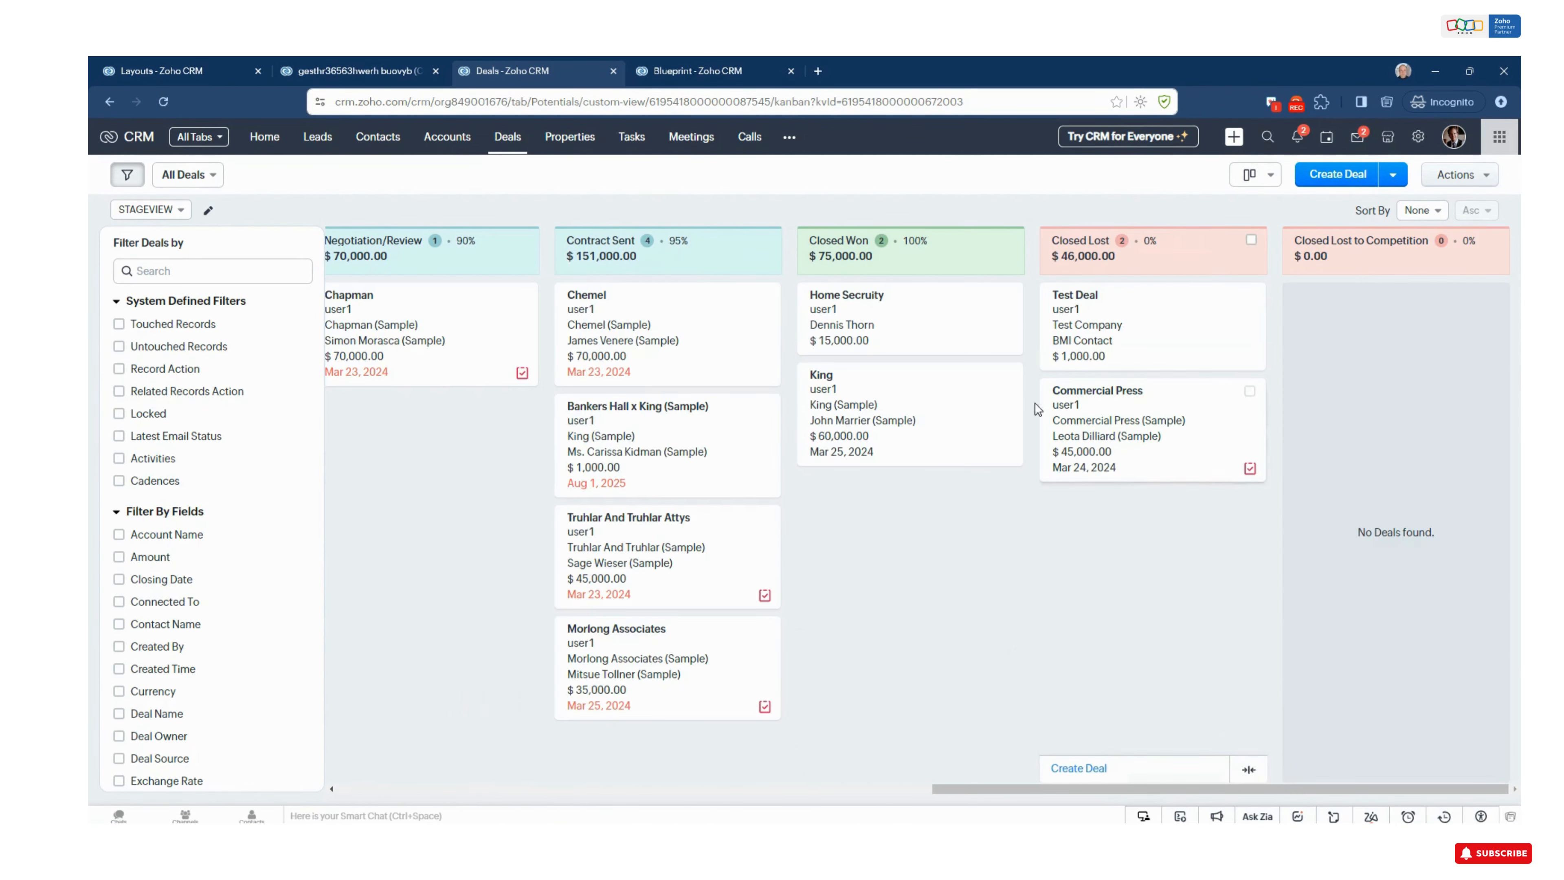
{"action": "left_click_drag", "start_coordinate": [1285, 788], "coordinate": [701, 788]}
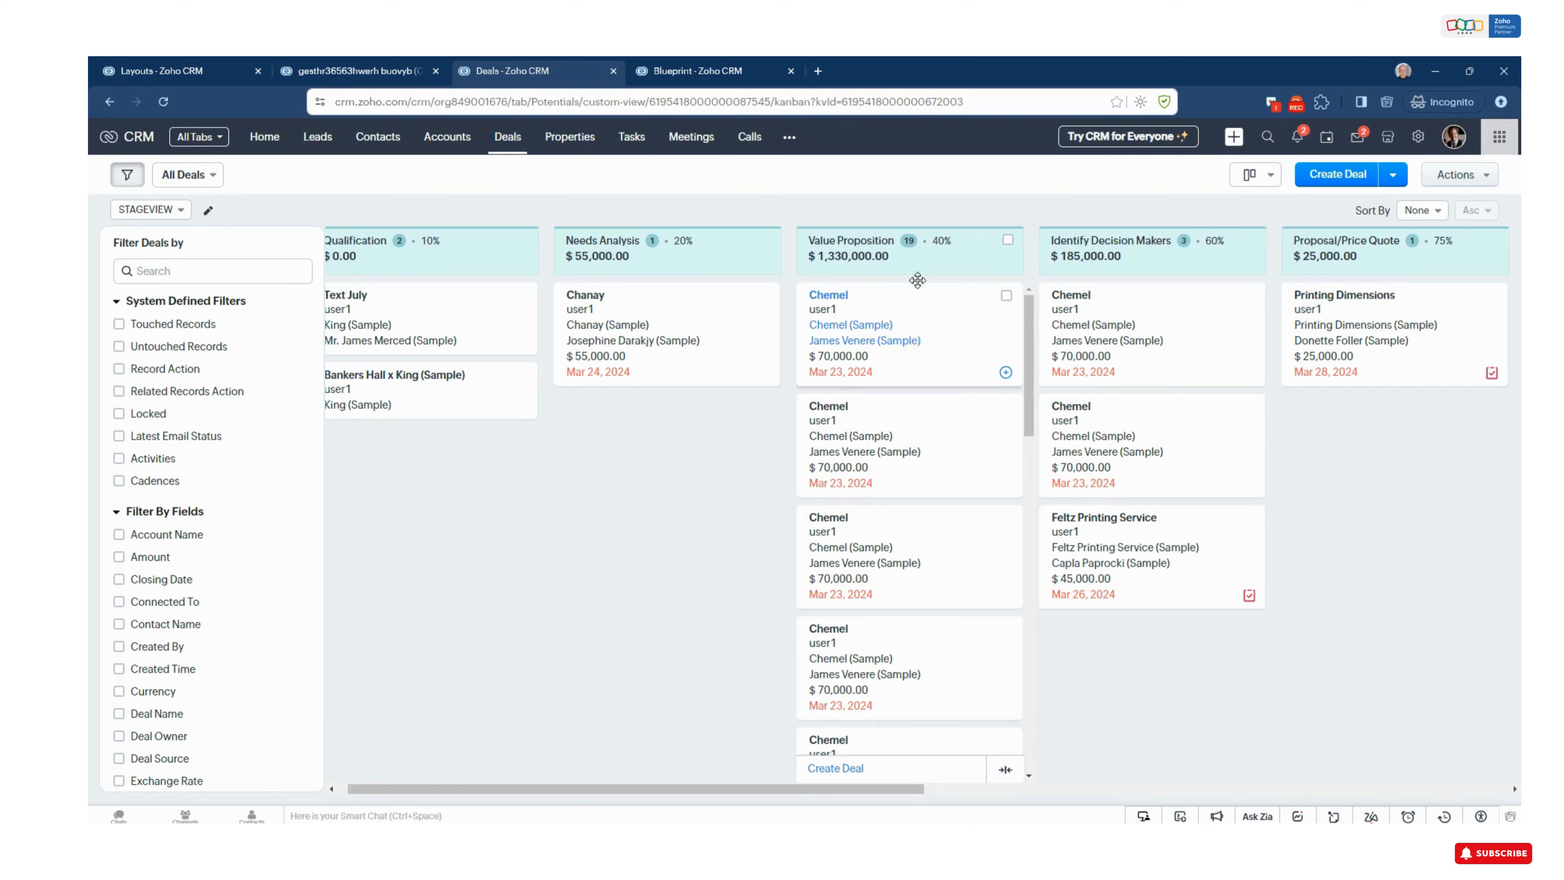
{"action": "scroll", "coordinate": [850, 579], "scroll_direction": "down", "scroll_amount": 1}
{"action": "scroll", "coordinate": [859, 591], "scroll_direction": "up", "scroll_amount": 1}
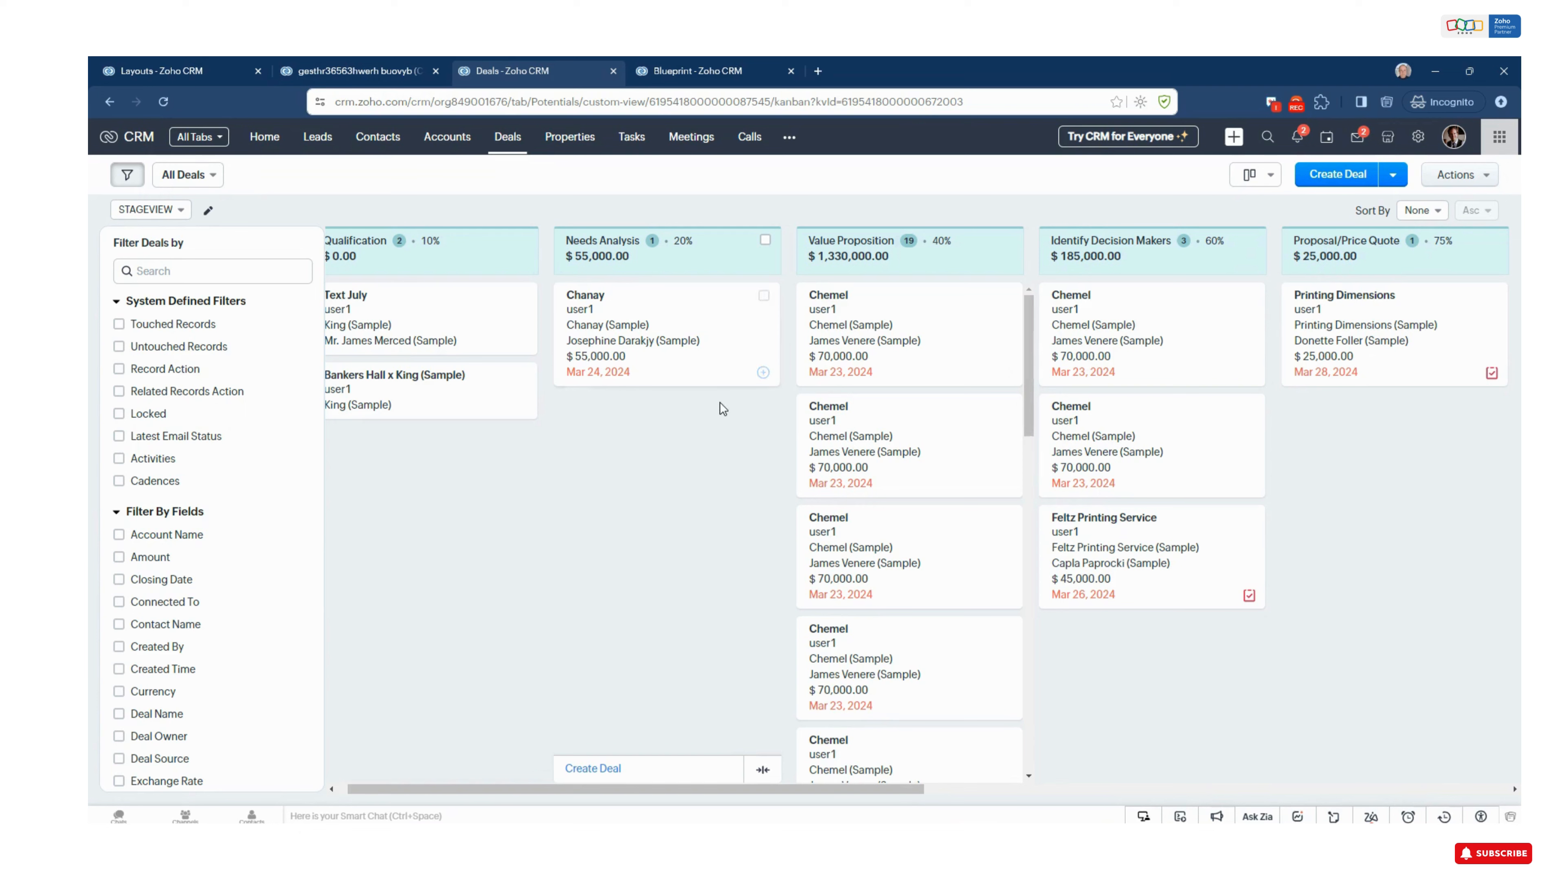
Return to the contact record, review its Stage pick list options again, and cancel the edit without changes
{"action": "left_click", "coordinate": [379, 69]}
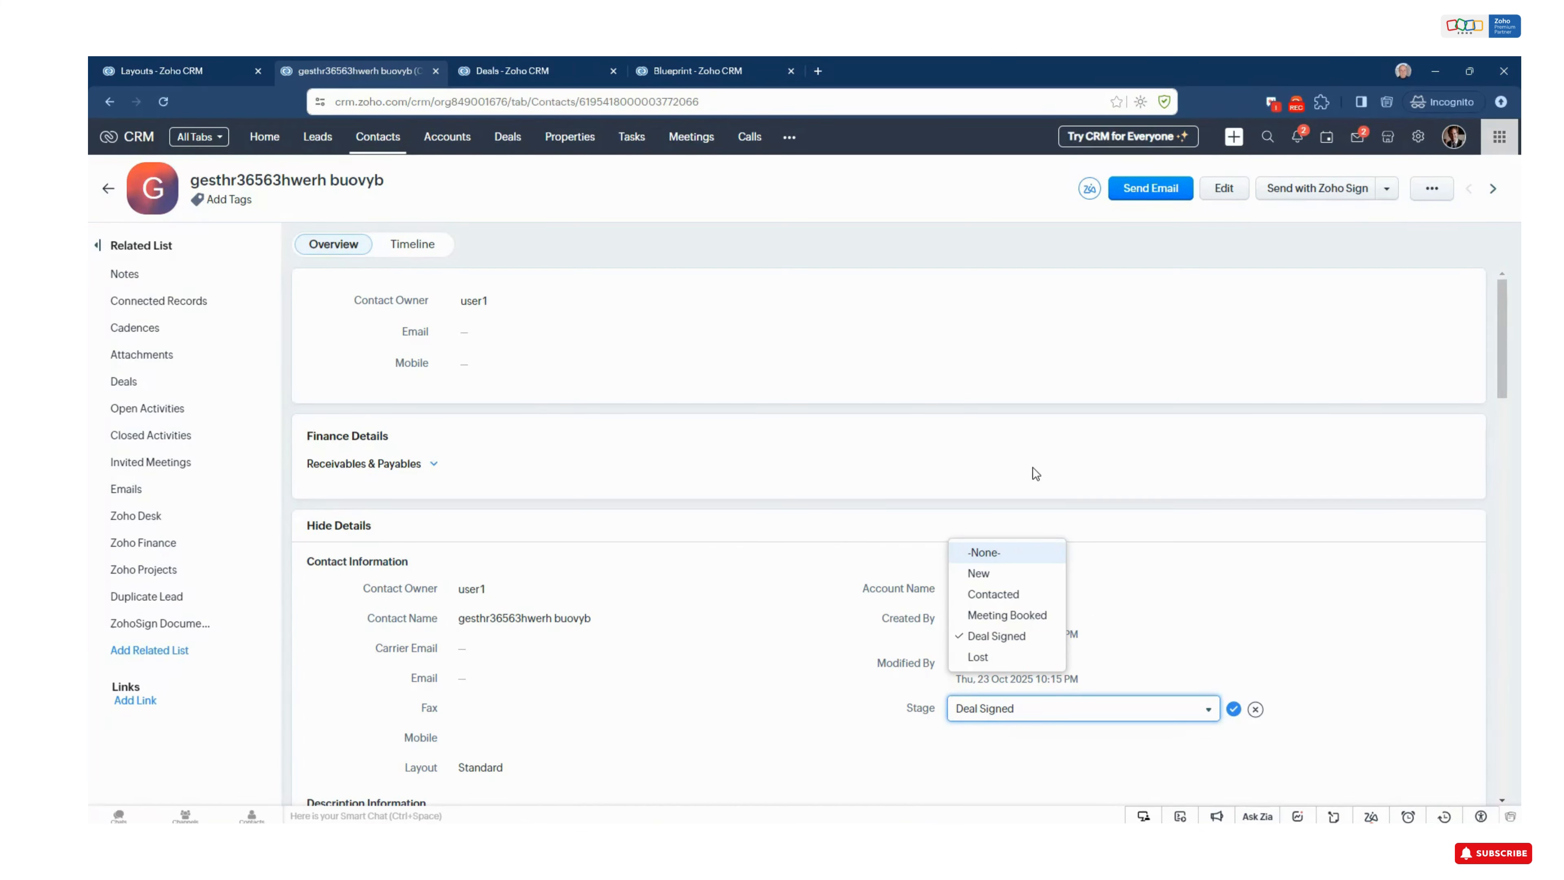
{"action": "left_click", "coordinate": [1255, 708]}
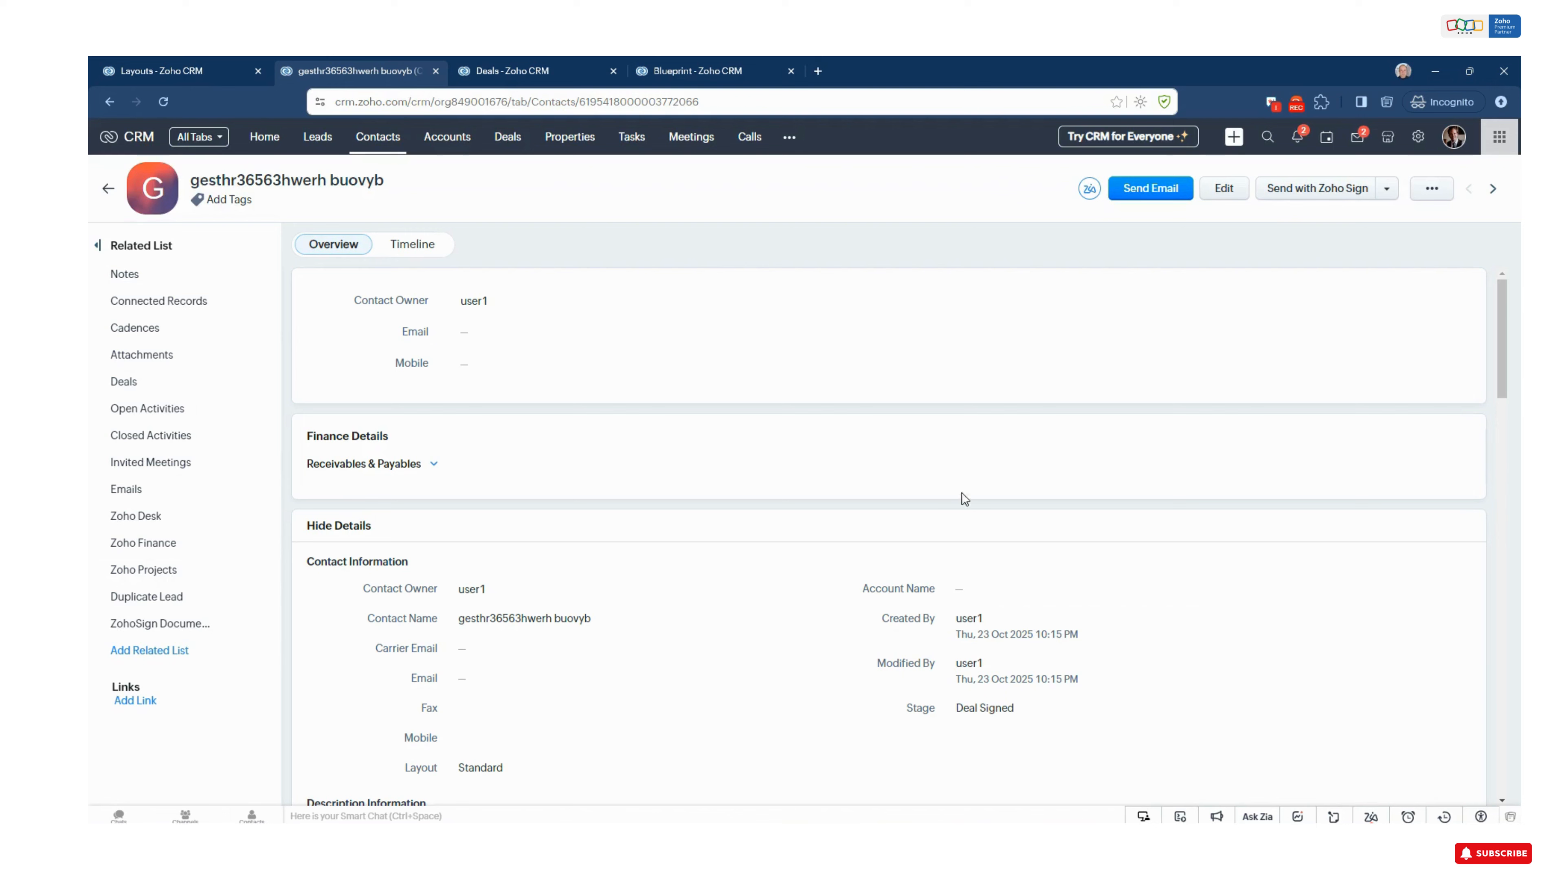
{"action": "left_click", "coordinate": [970, 715]}
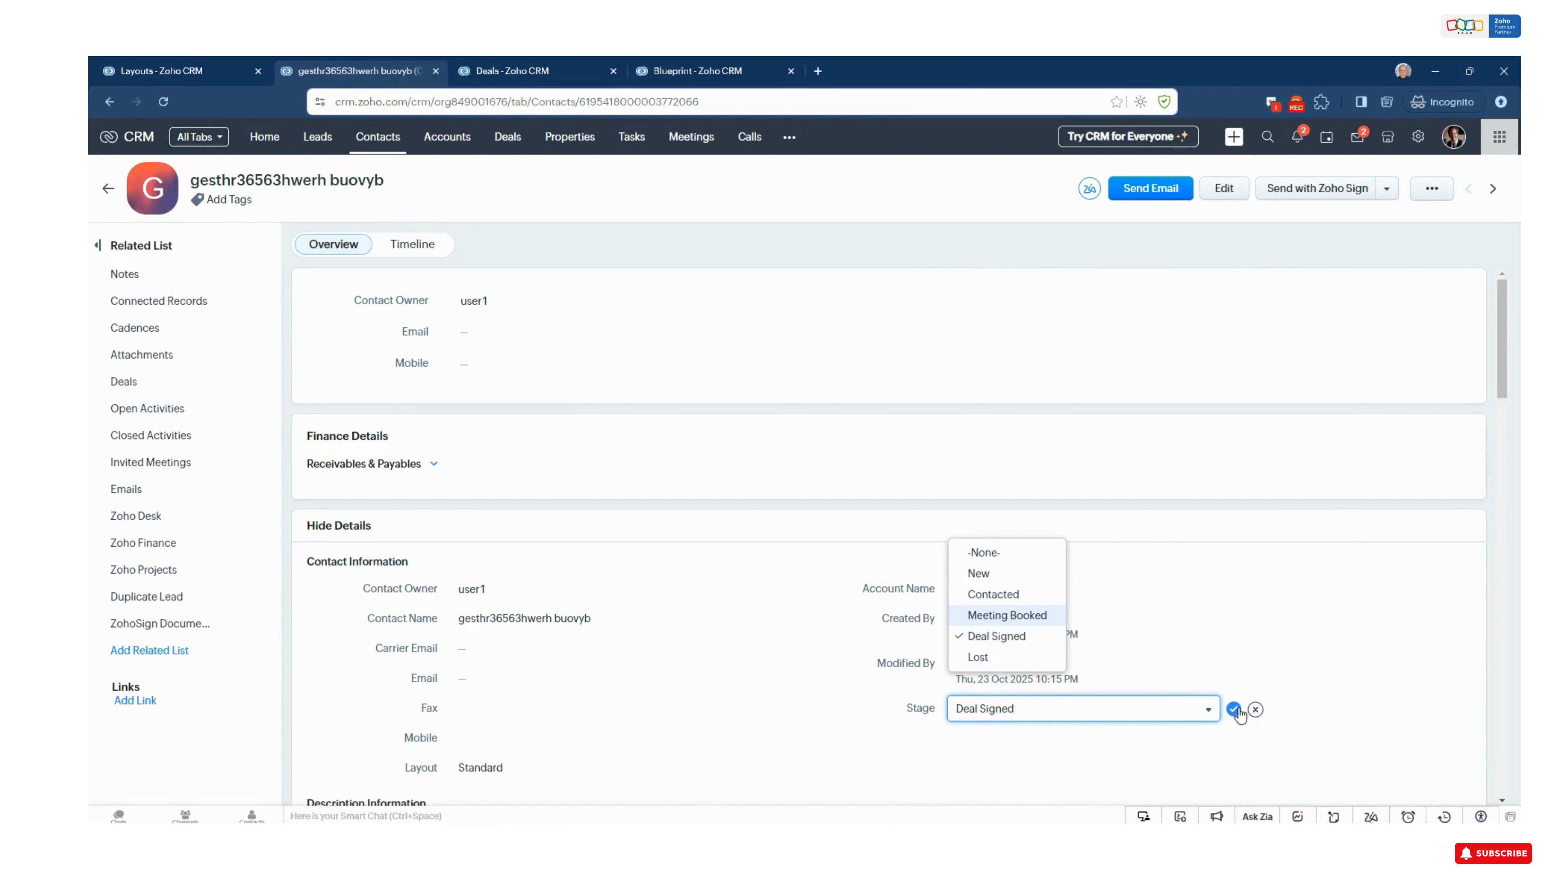
{"action": "left_click", "coordinate": [1255, 708]}
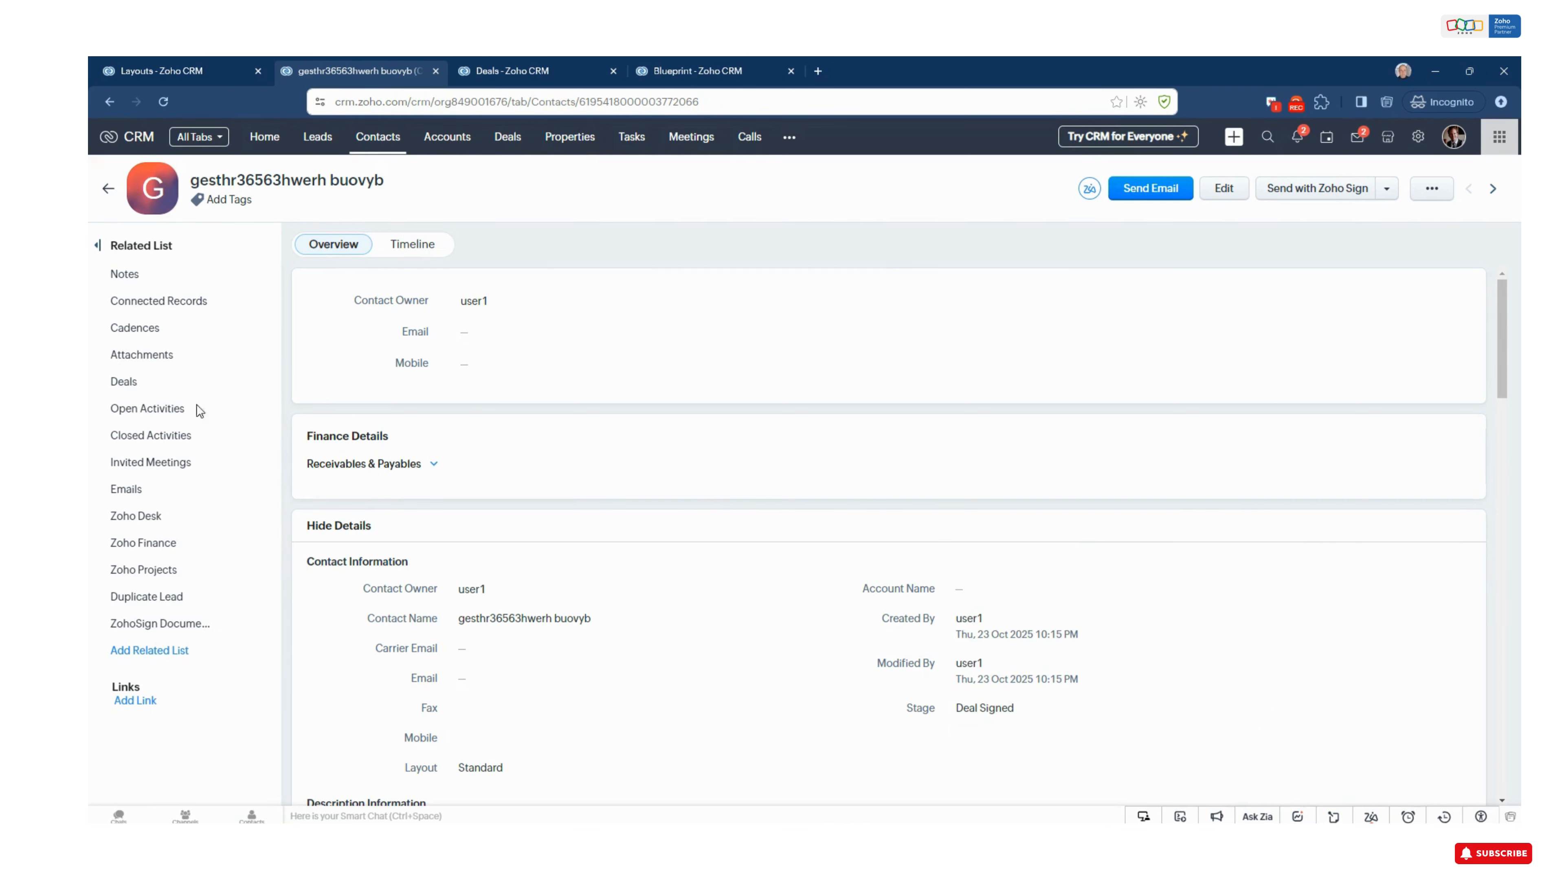
Open the third Chemel deal under Value Proposition and advance it through Identify Decision Makers and Proposal/Price Quote to Negotiation/Review
{"action": "left_click", "coordinate": [508, 67]}
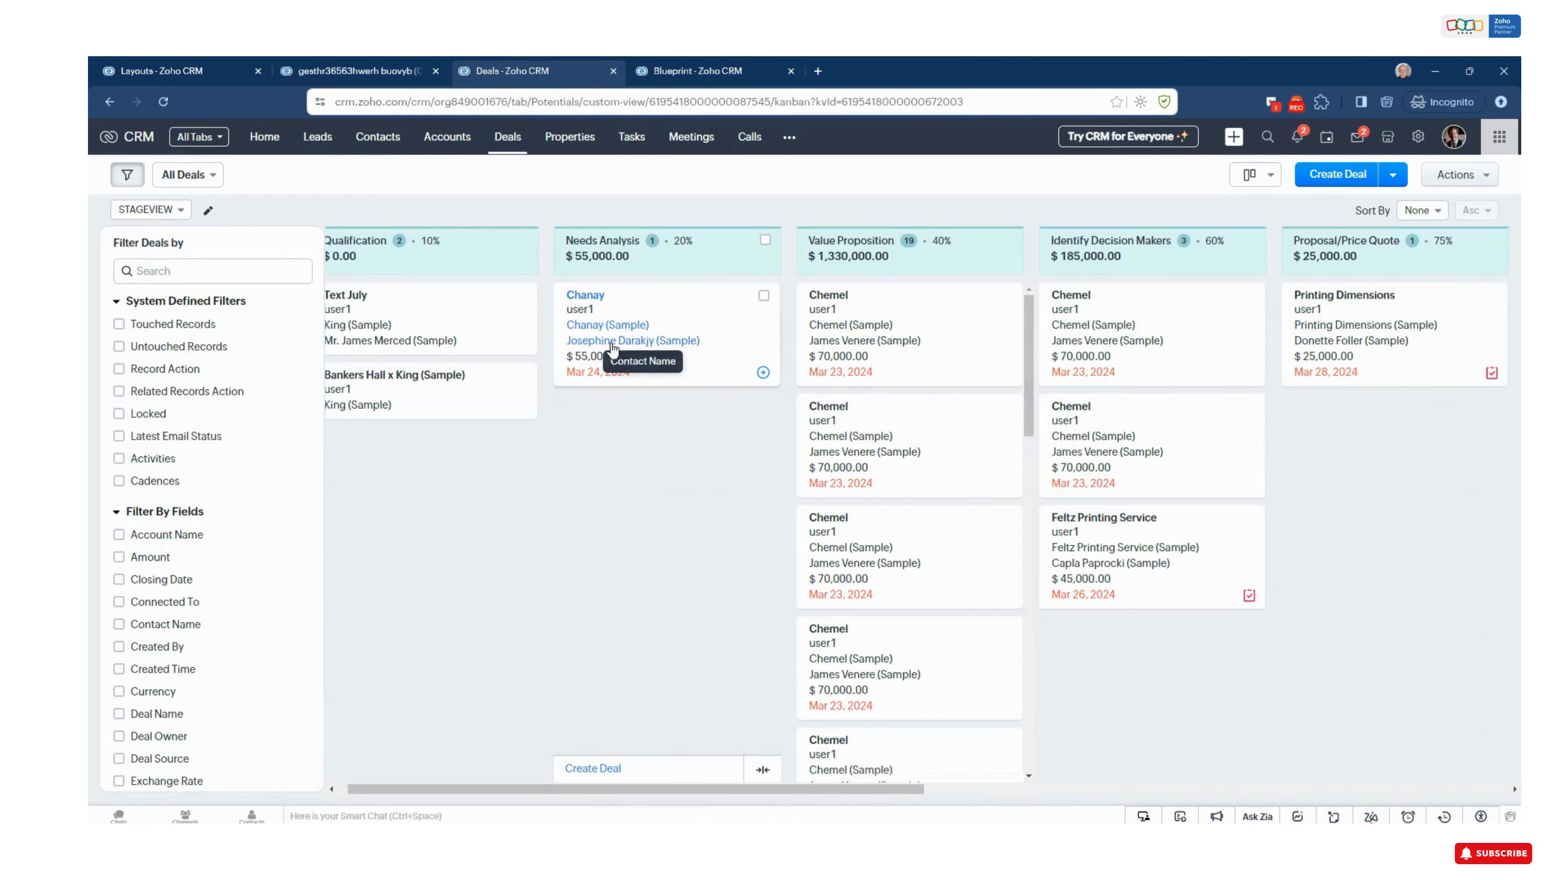
{"action": "left_click", "coordinate": [904, 540]}
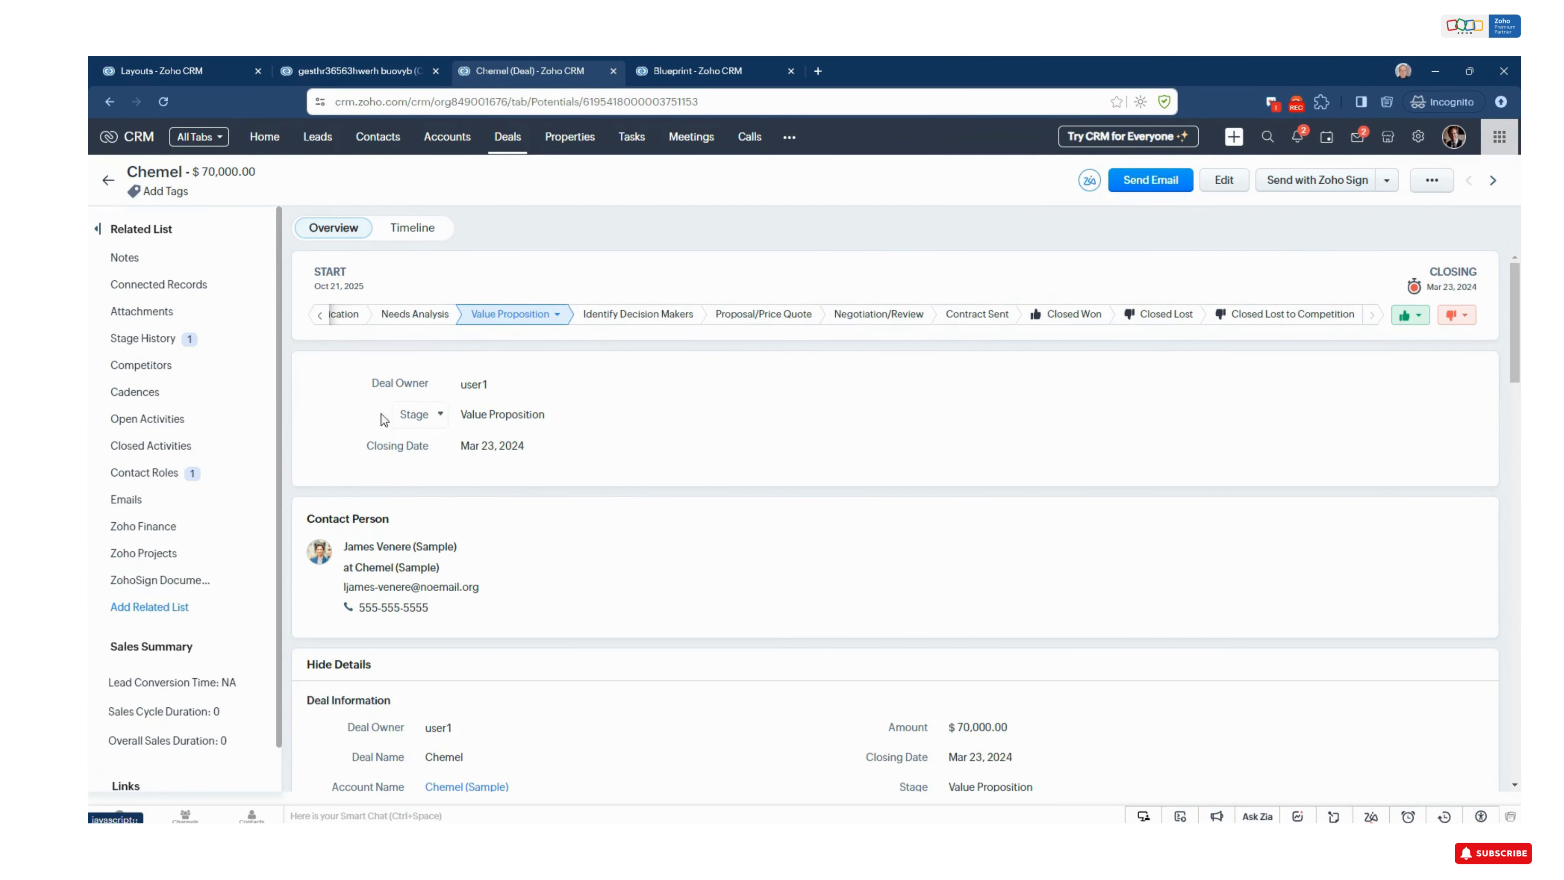
{"action": "left_click", "coordinate": [634, 315]}
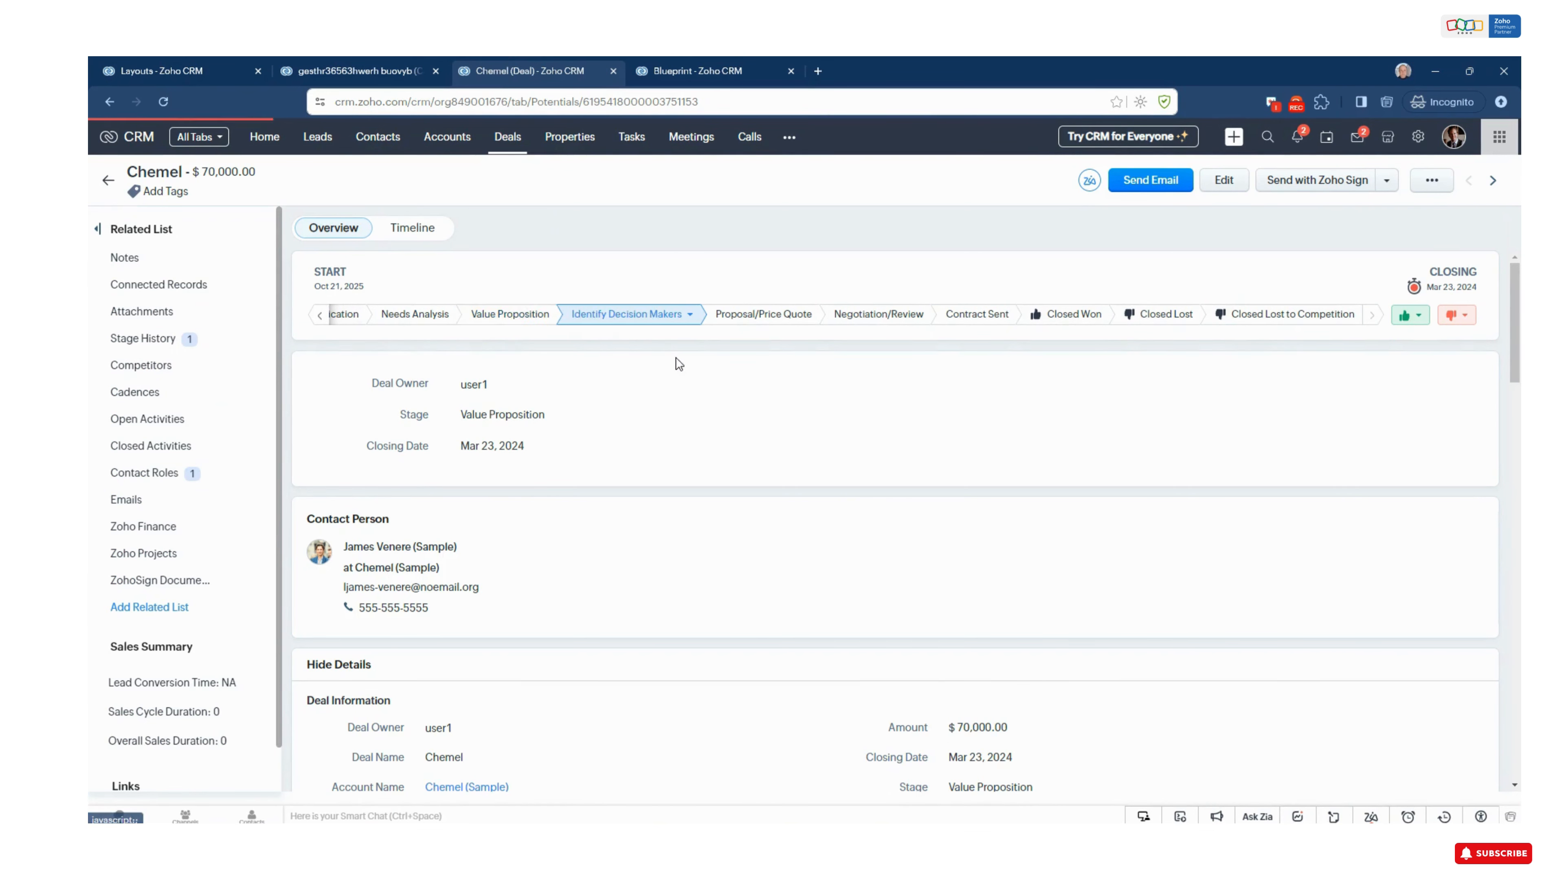
{"action": "left_click", "coordinate": [777, 314]}
{"action": "left_click", "coordinate": [923, 314]}
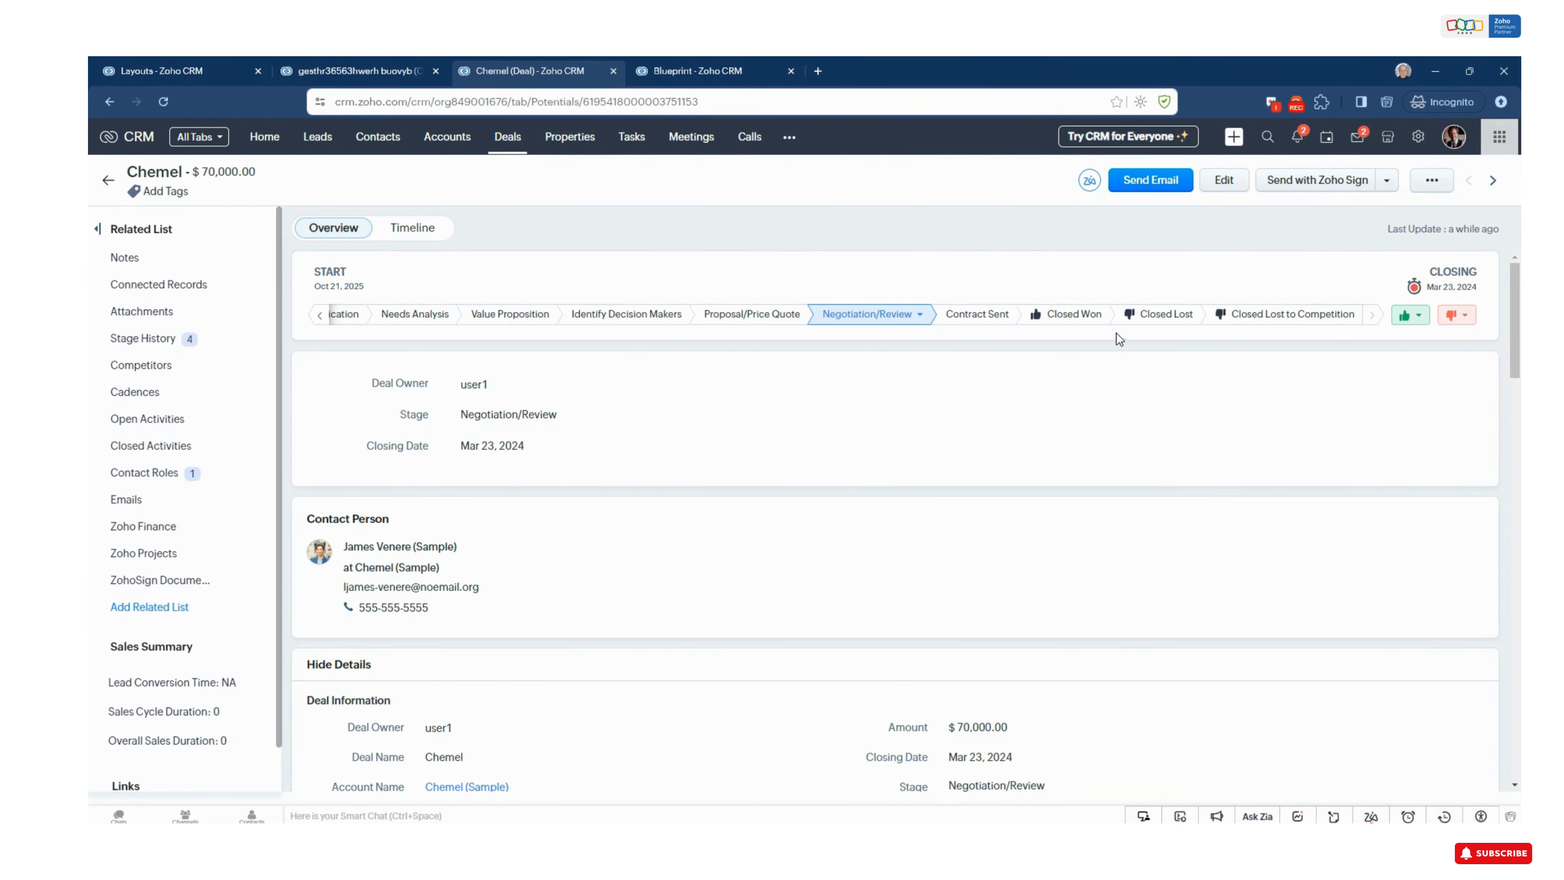
Move the Chemel deal to Closed Lost with Price as the Reason For Loss, and save the details
{"action": "left_click", "coordinate": [1189, 325]}
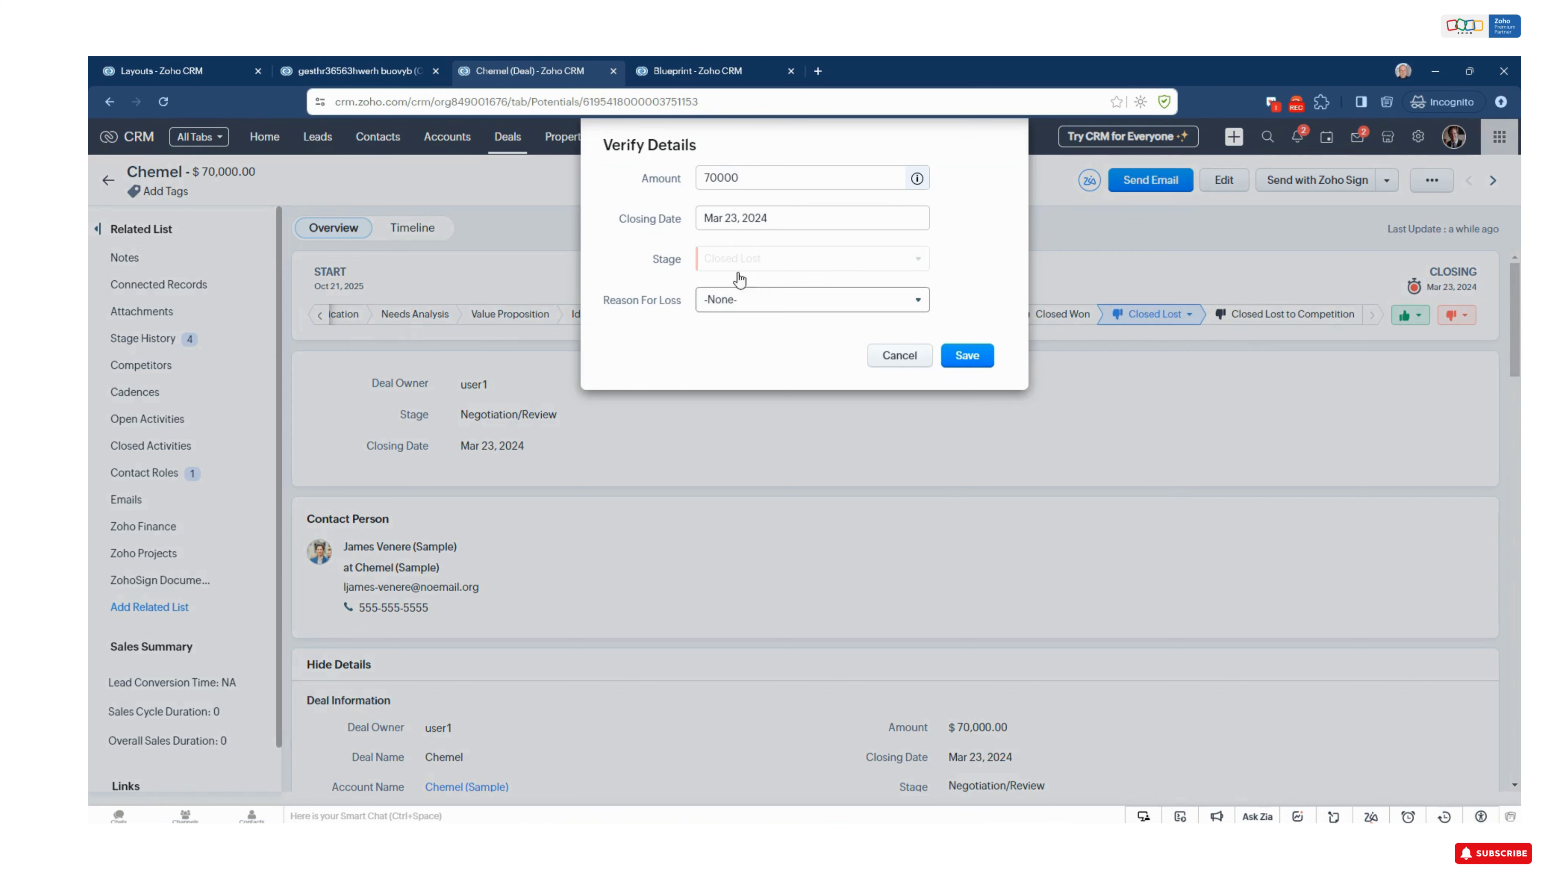
{"action": "left_click", "coordinate": [772, 302]}
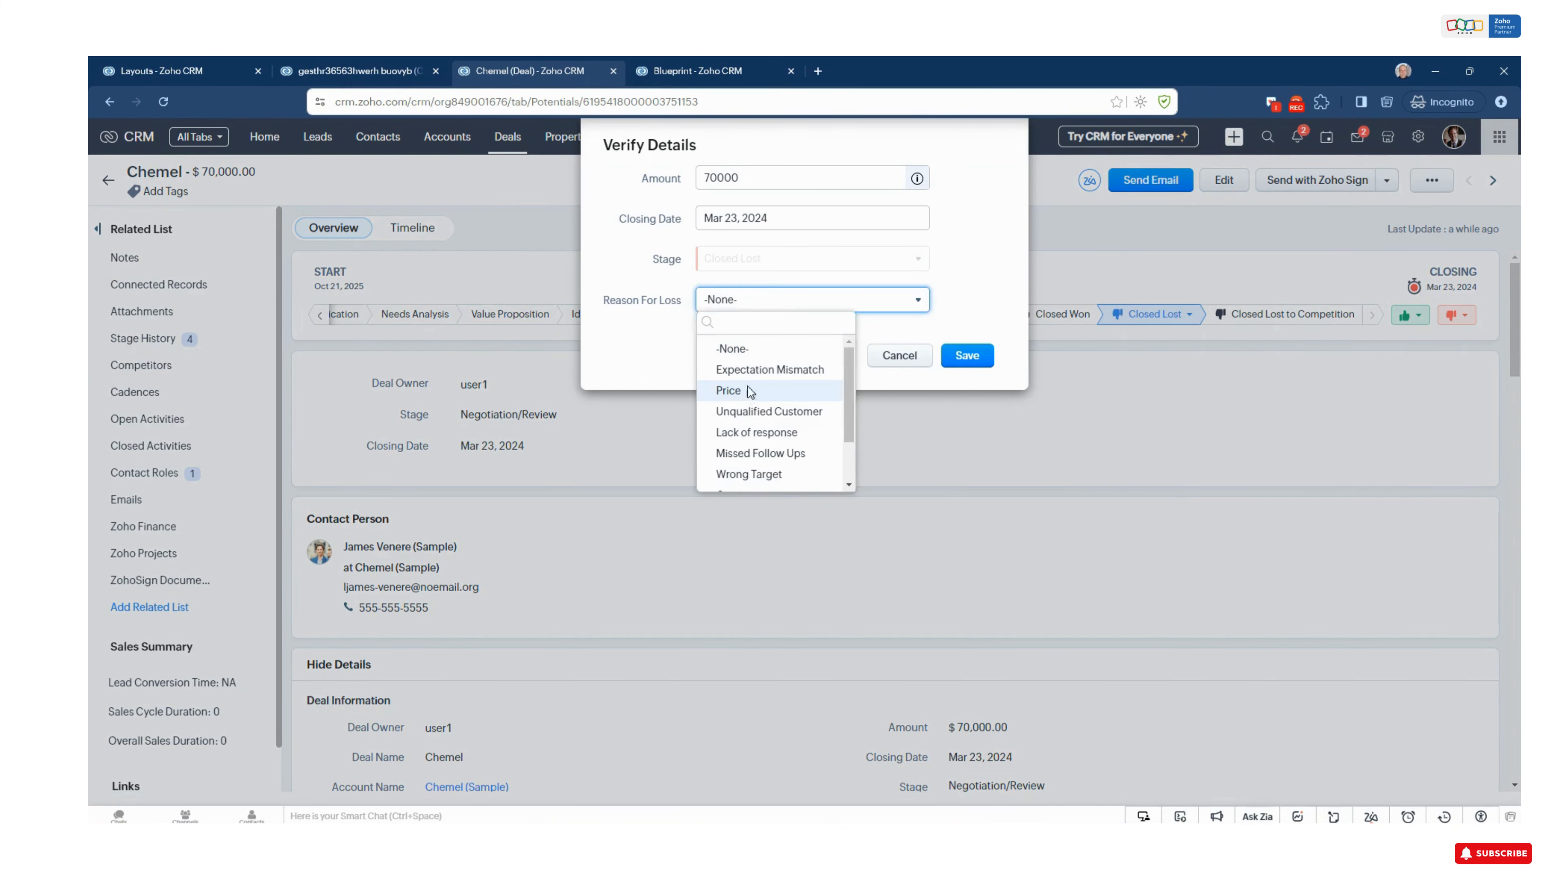
{"action": "left_click", "coordinate": [747, 390]}
{"action": "left_click_drag", "start_coordinate": [600, 304], "coordinate": [684, 304]}
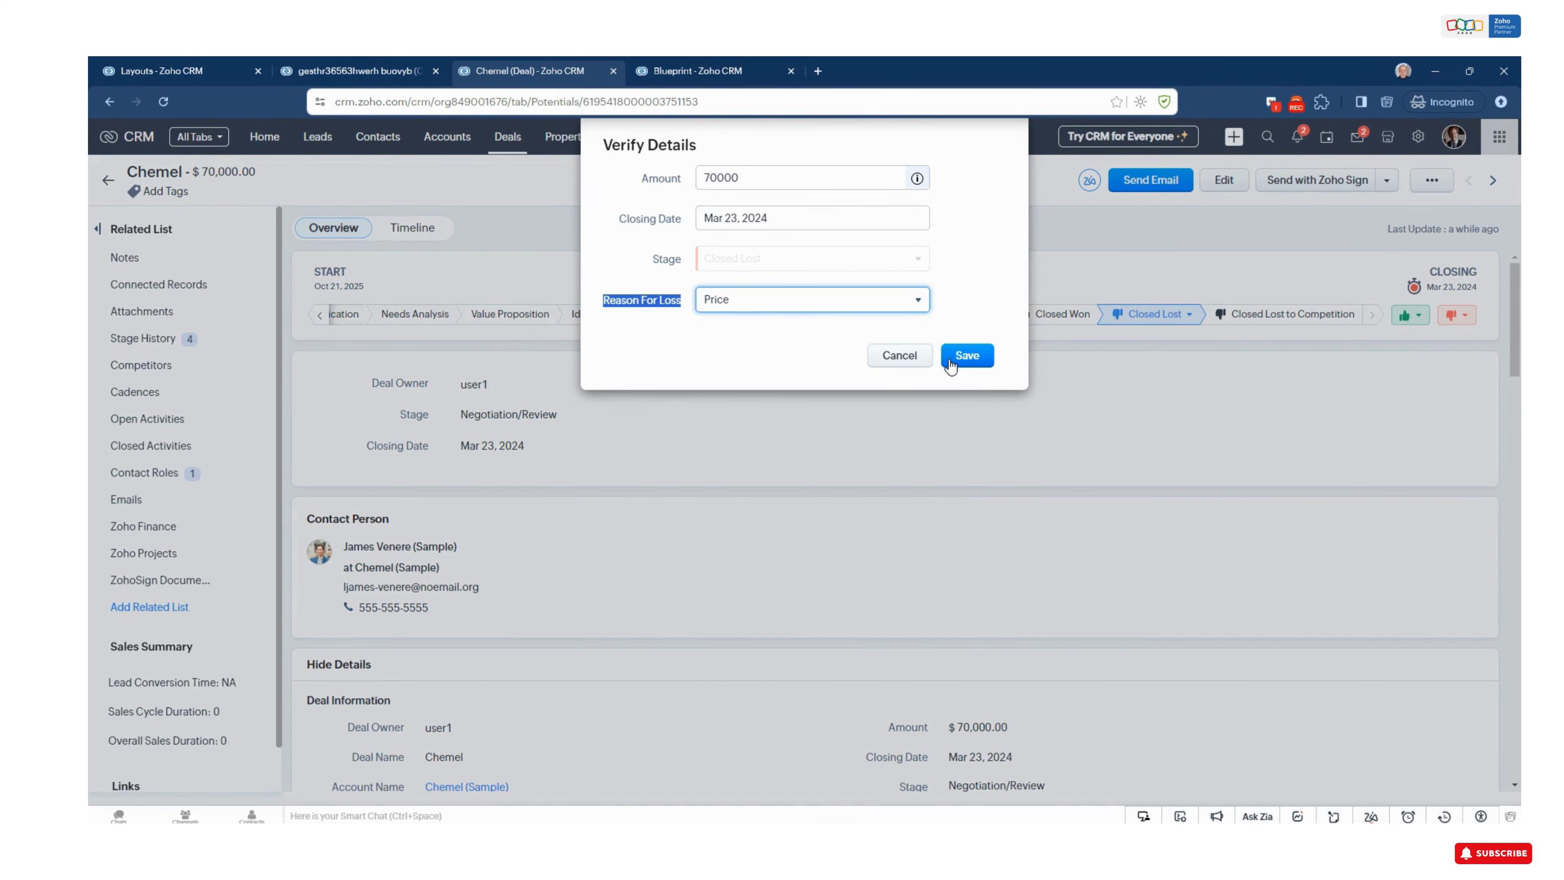
{"action": "left_click", "coordinate": [975, 362]}
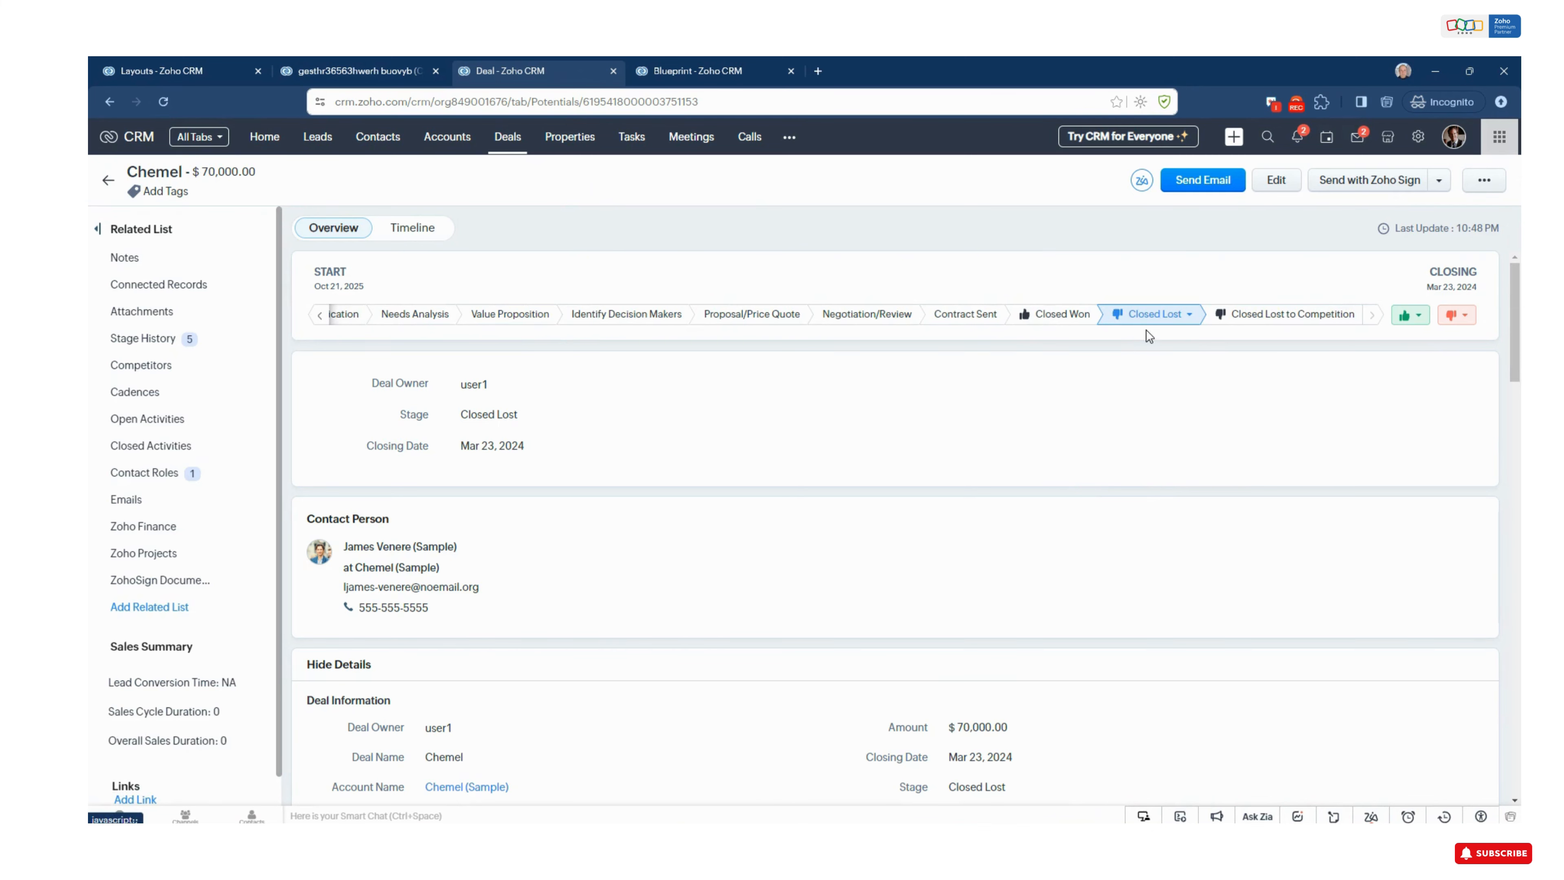
Review the Reason For Loss pick list options in Deal Information, and cancel the edit without changes
{"action": "scroll", "coordinate": [1016, 514], "scroll_direction": "down", "scroll_amount": 3}
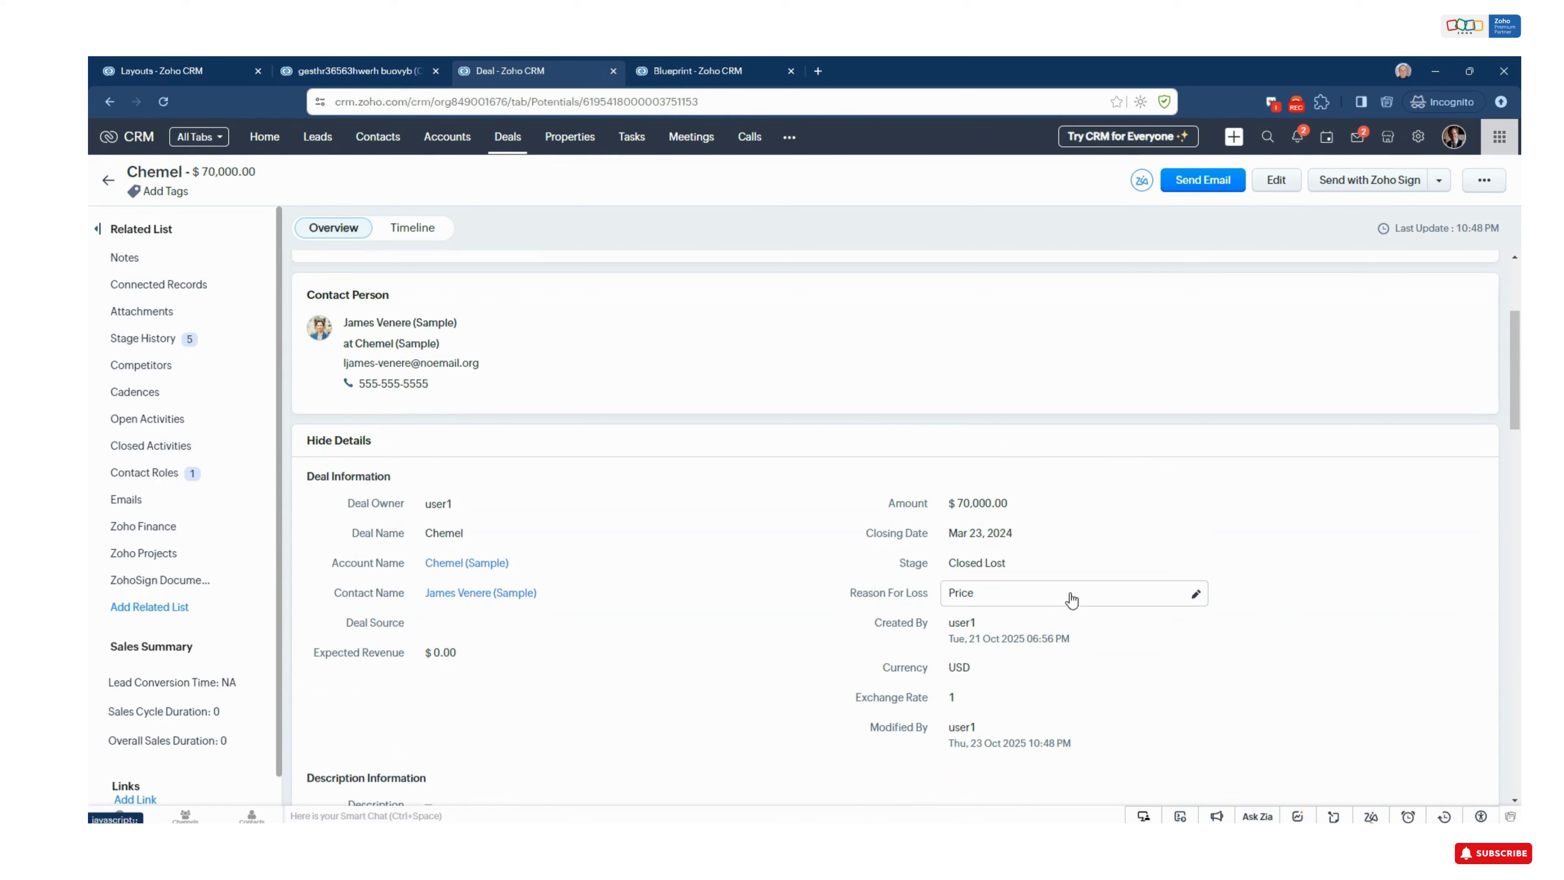
{"action": "left_click", "coordinate": [1162, 616]}
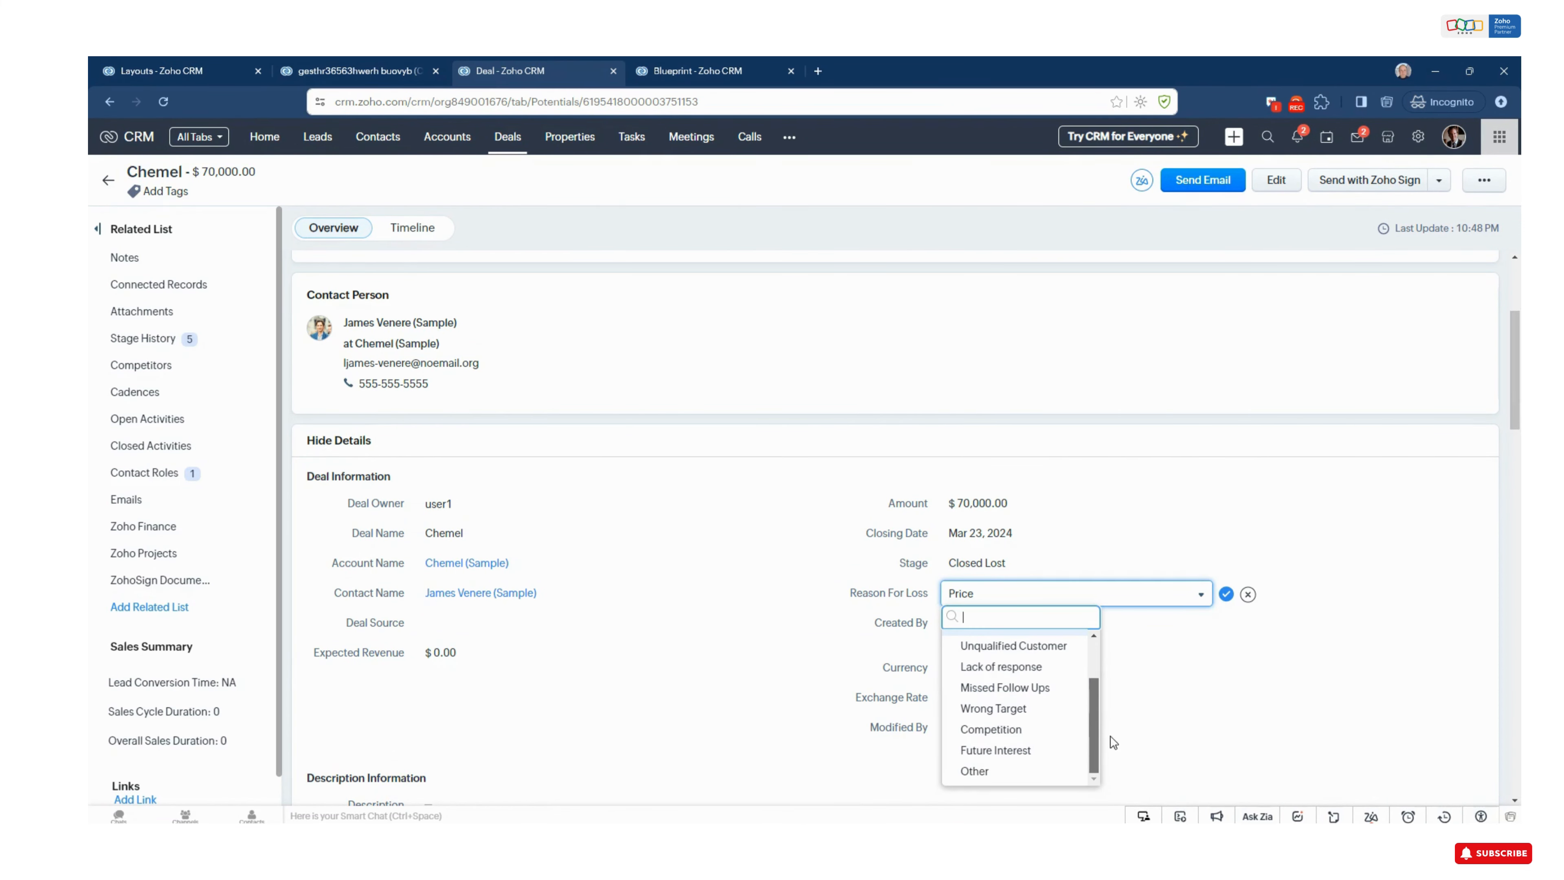
{"action": "scroll", "coordinate": [1099, 678], "scroll_direction": "down", "scroll_amount": 3}
{"action": "scroll", "coordinate": [1108, 679], "scroll_direction": "up", "scroll_amount": 1}
{"action": "scroll", "coordinate": [1111, 679], "scroll_direction": "up", "scroll_amount": 2}
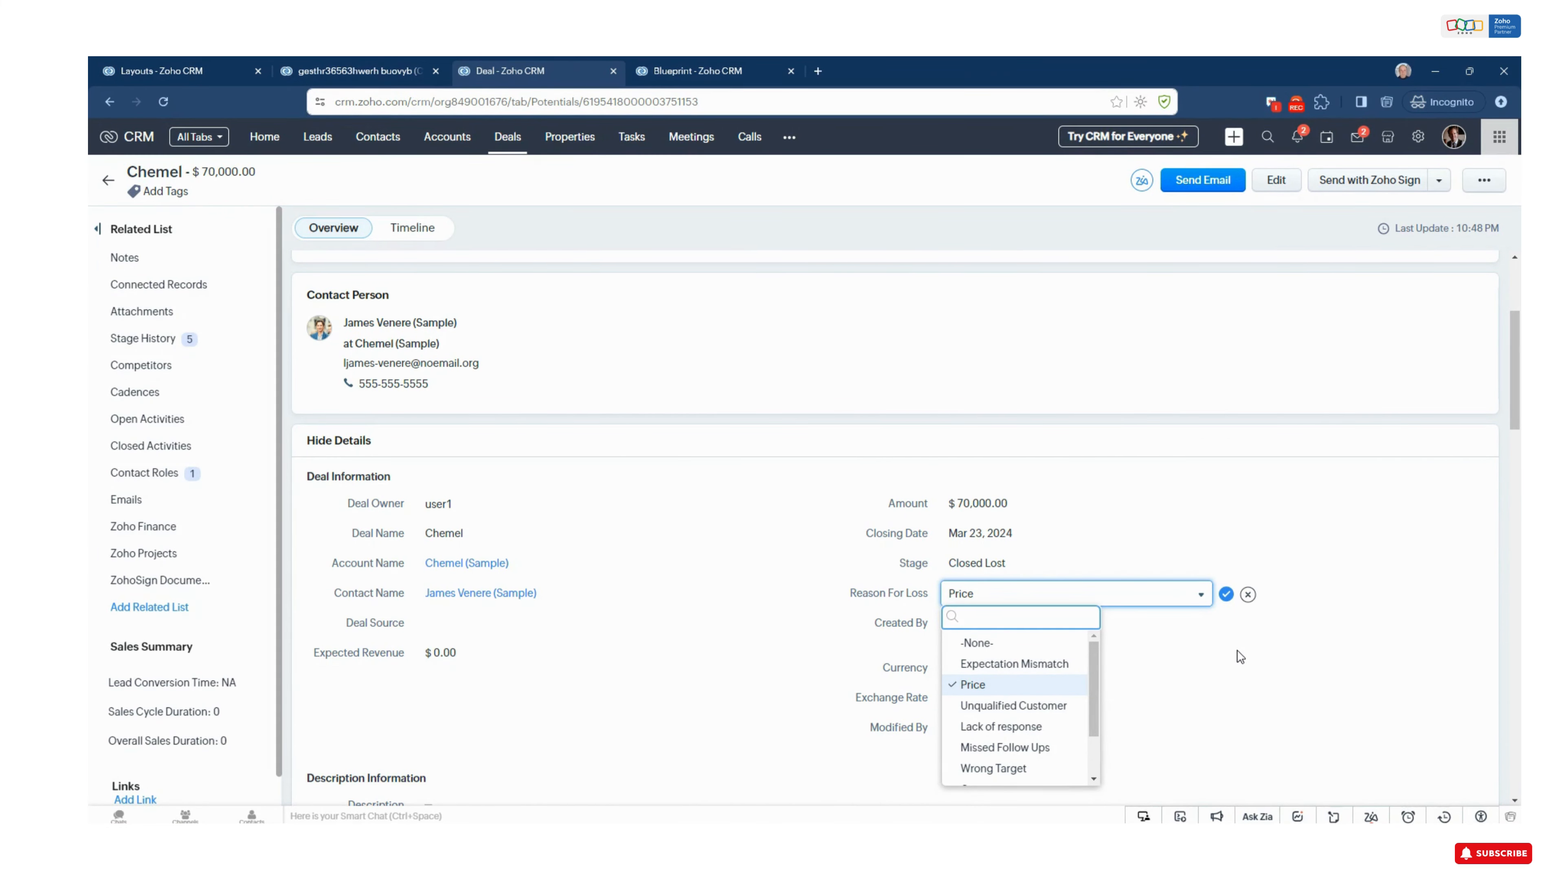
{"action": "left_click", "coordinate": [1248, 595]}
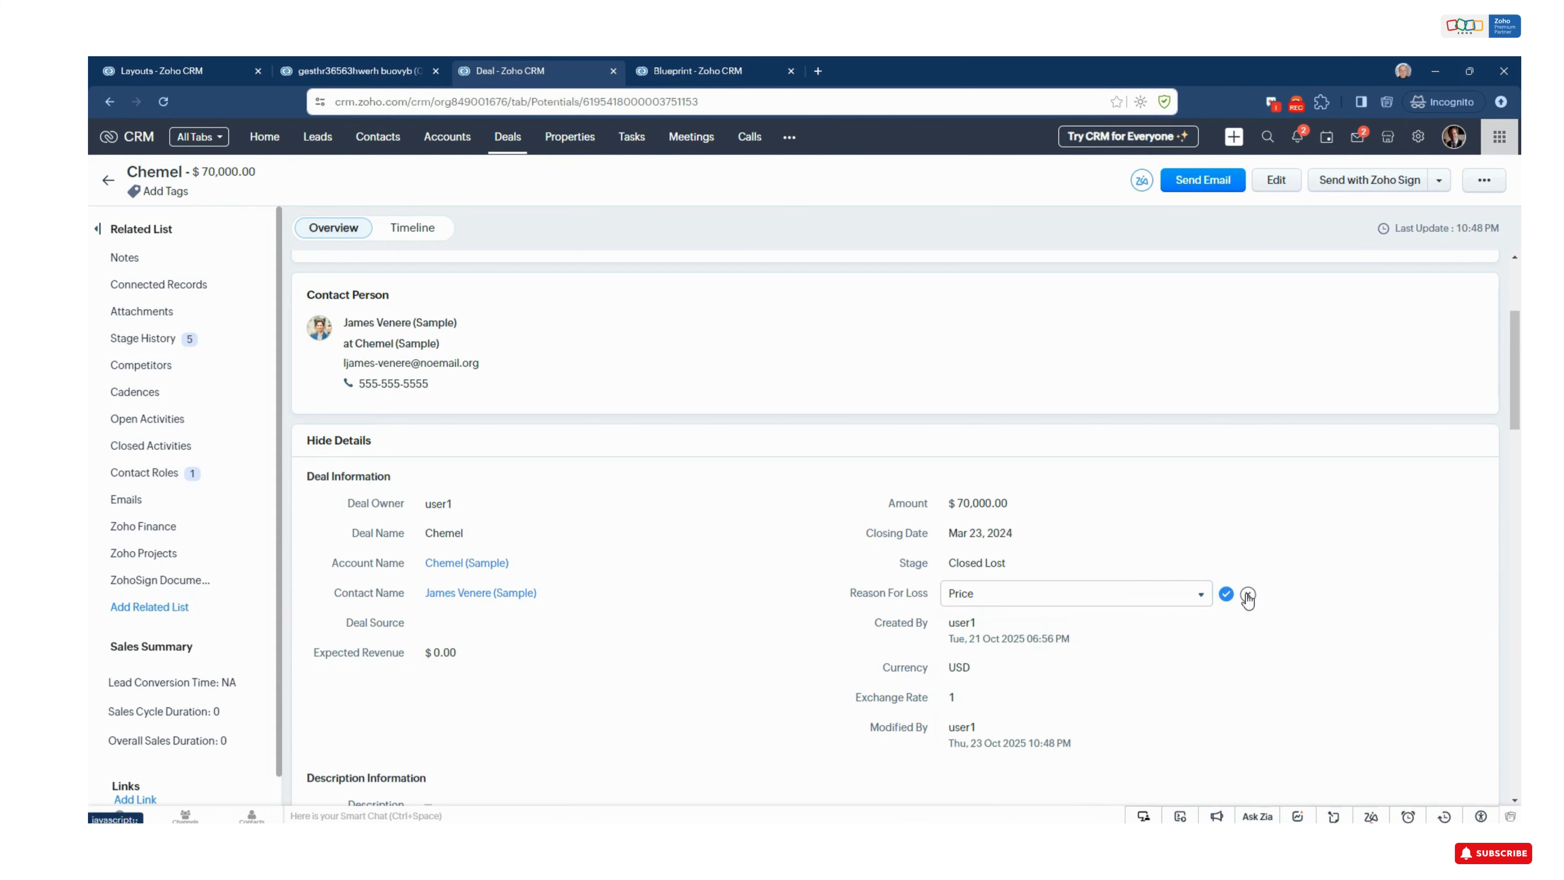
{"action": "left_click", "coordinate": [1248, 595]}
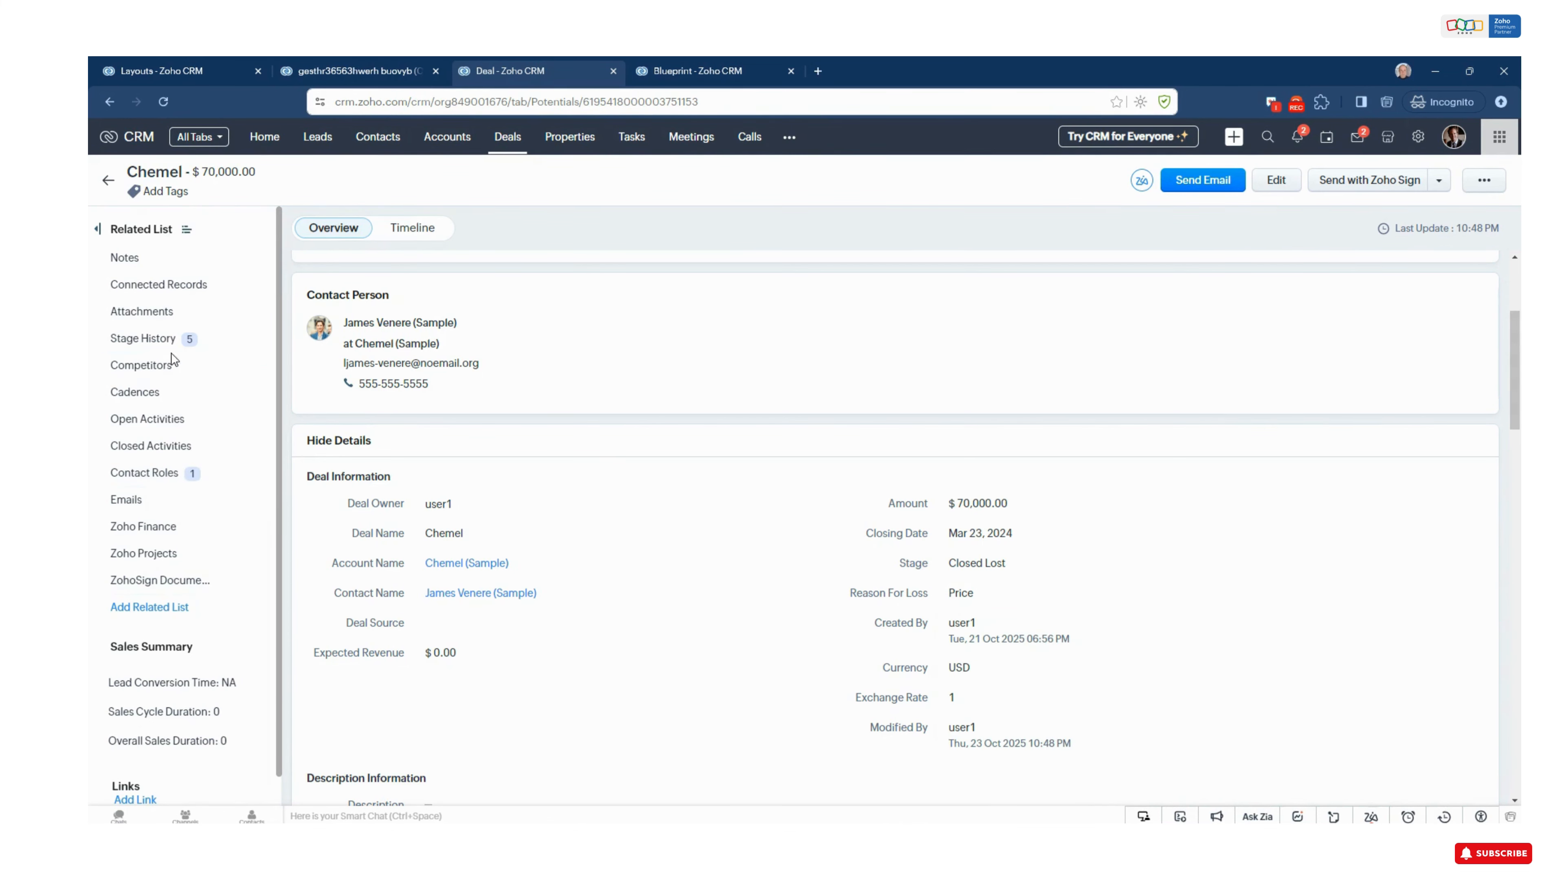
Examine the Chemel deal's Stage History for the stages, probabilities and durations, glancing back at the contact record and the Leads layout
{"action": "left_click", "coordinate": [174, 340]}
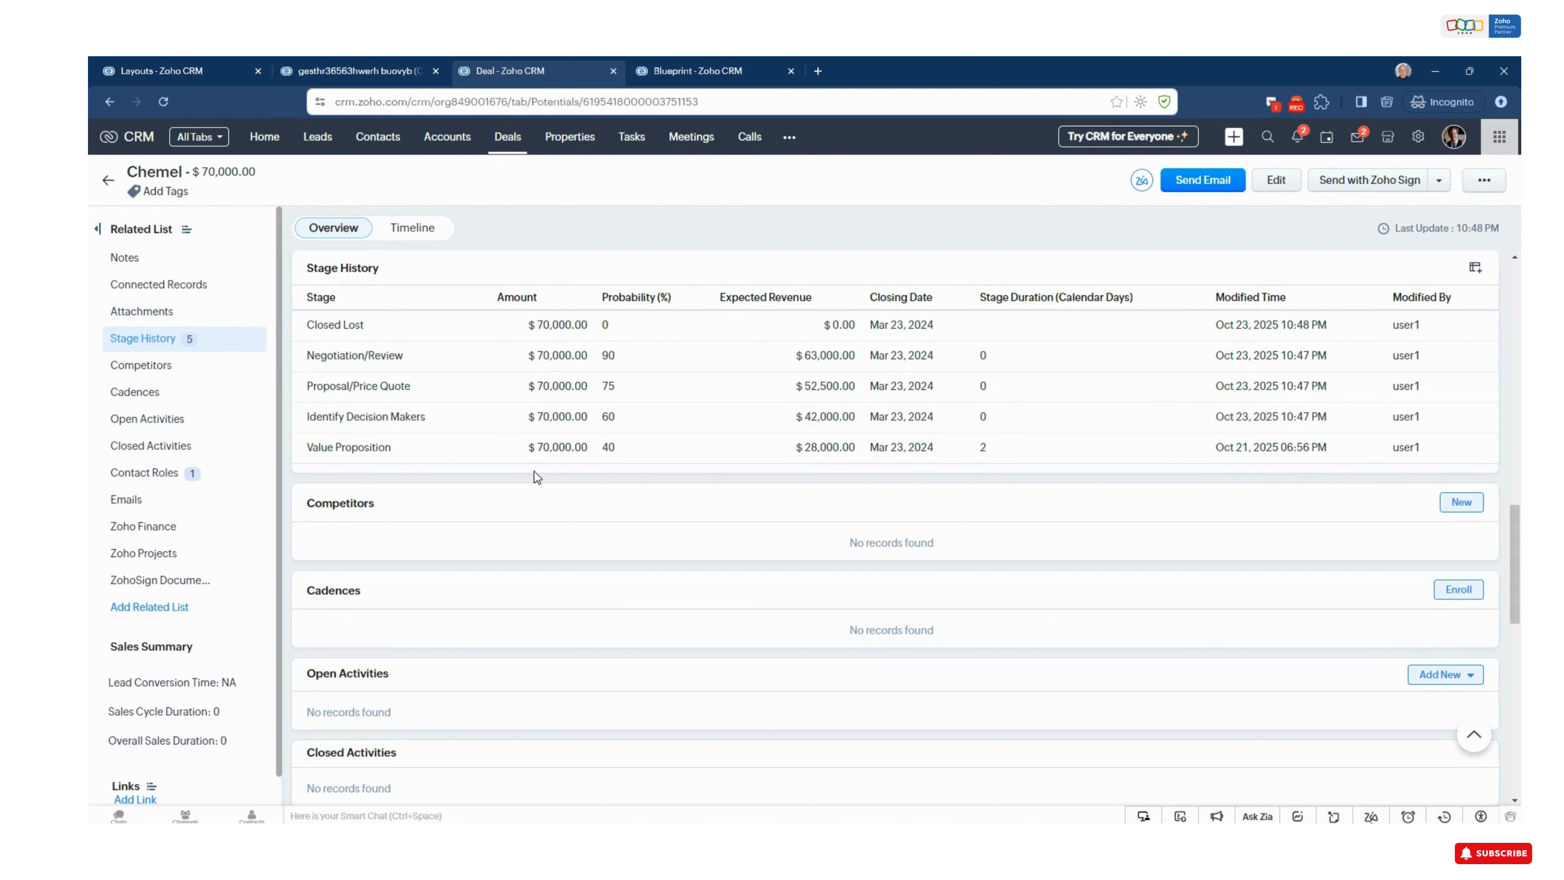
{"action": "left_click", "coordinate": [340, 61]}
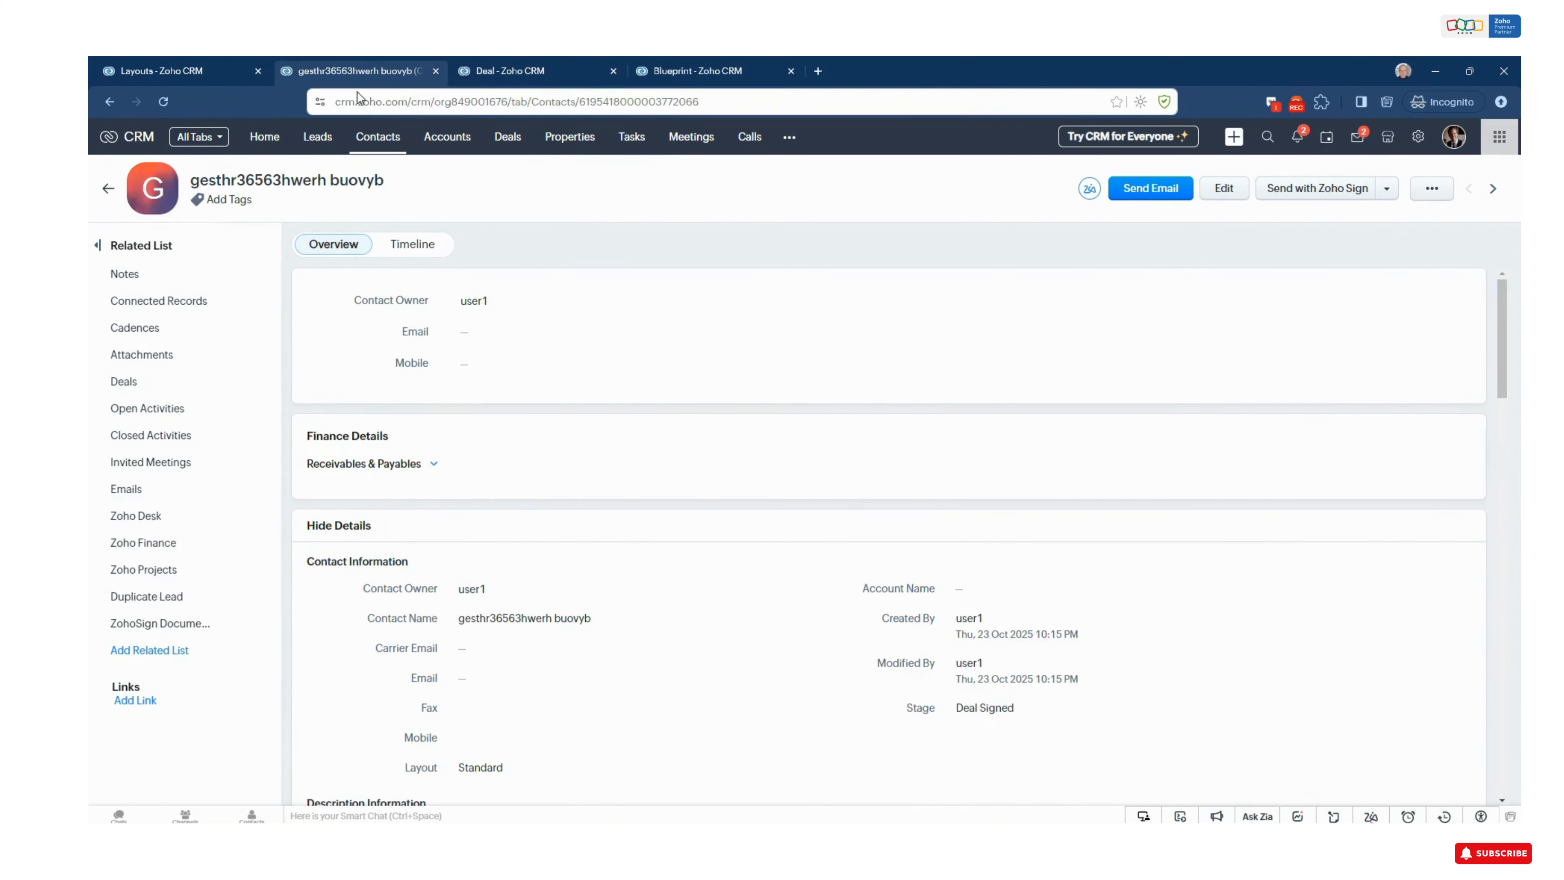
{"action": "left_click", "coordinate": [153, 62]}
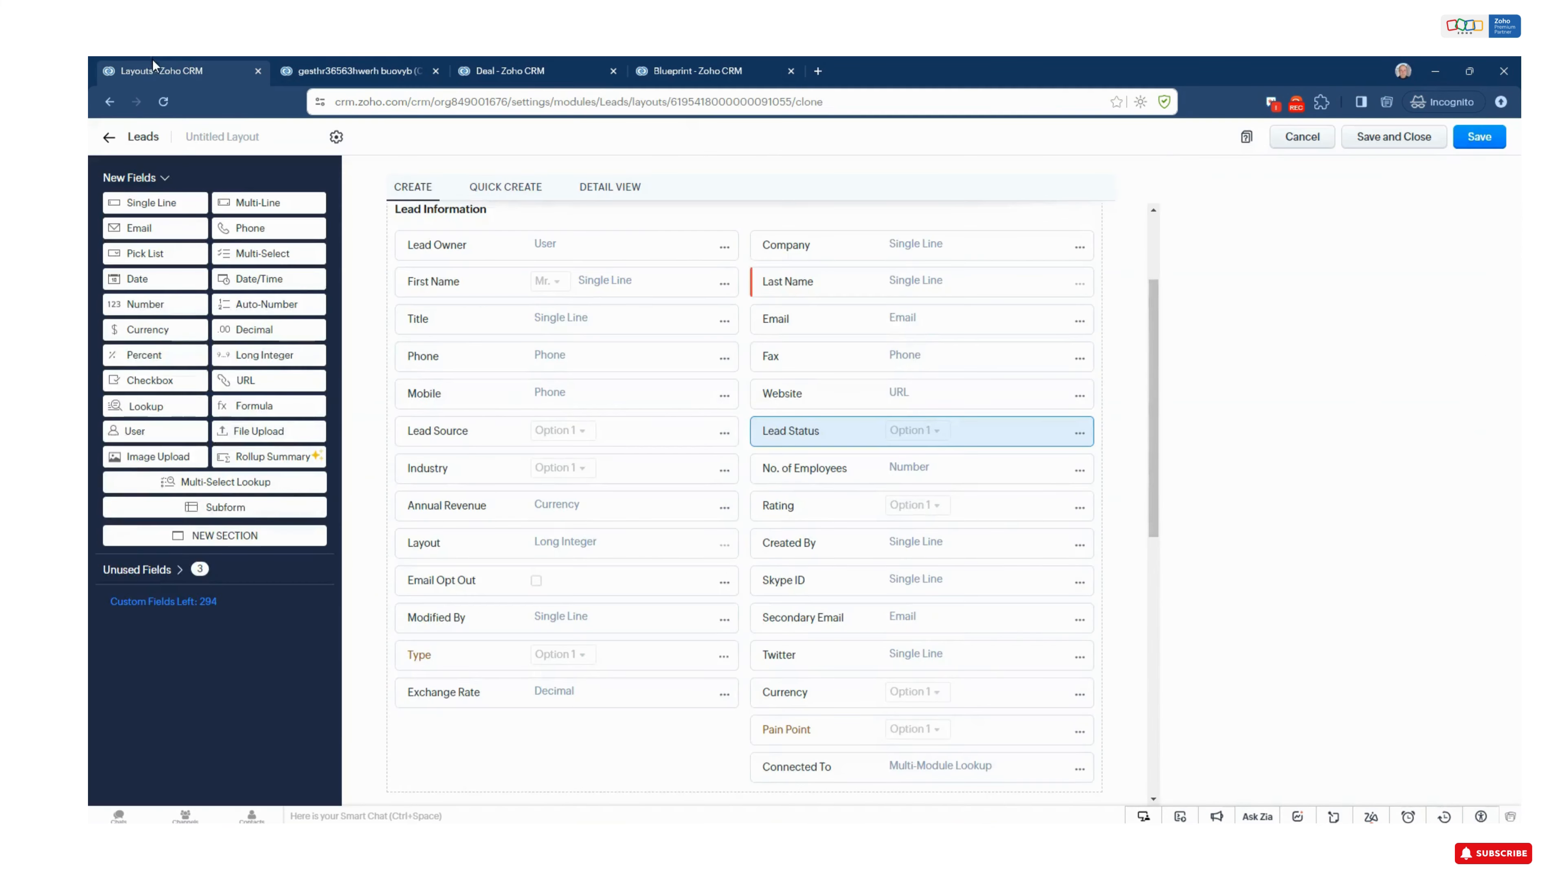
{"action": "left_click", "coordinate": [556, 68]}
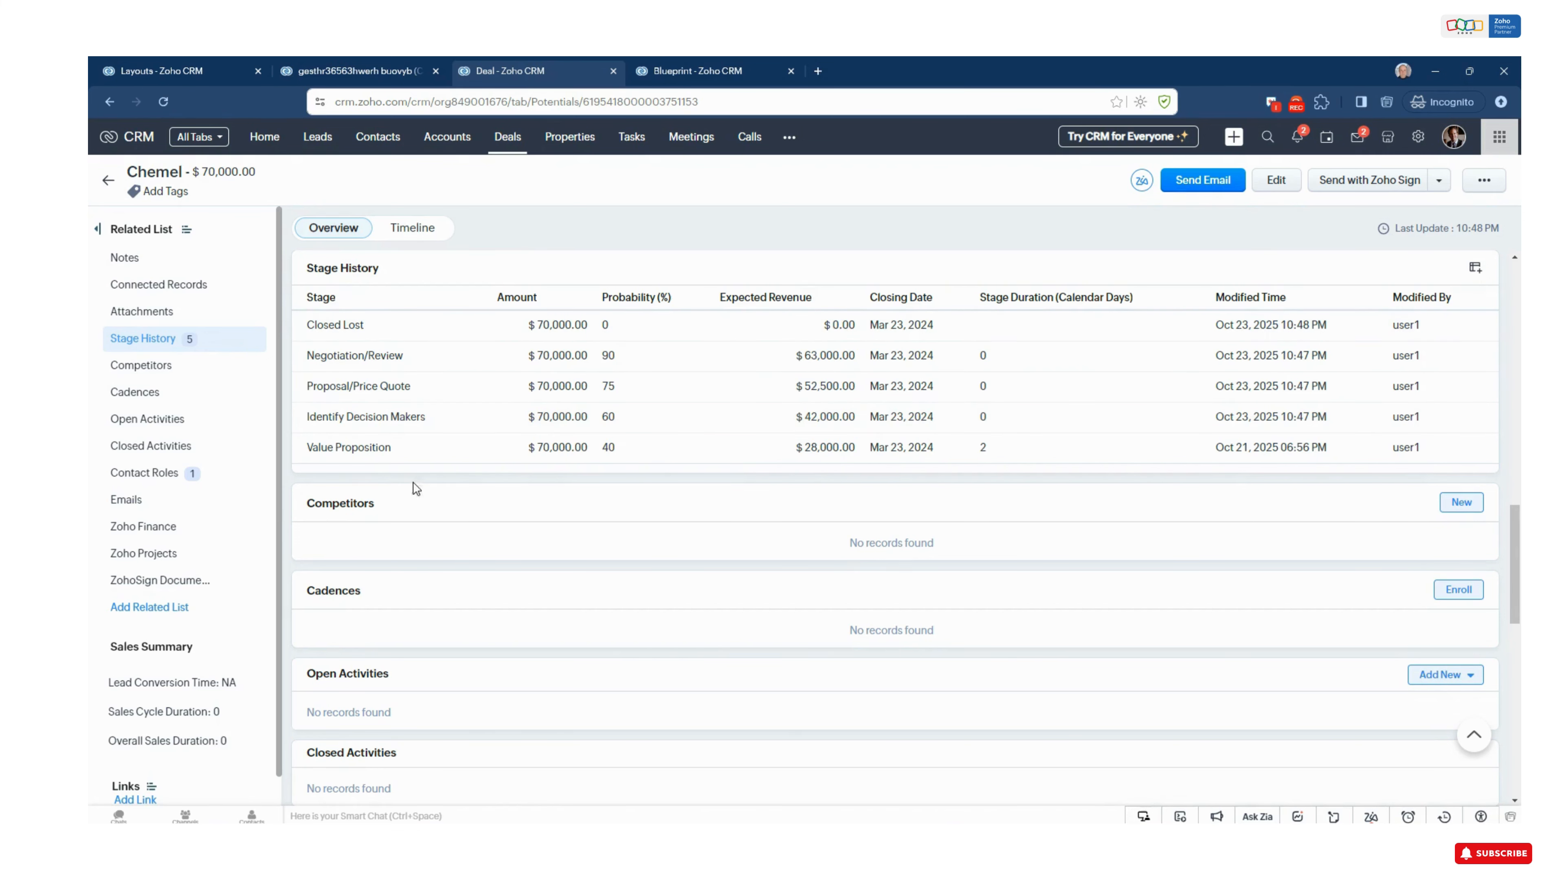
{"action": "scroll", "coordinate": [471, 421], "scroll_direction": "down", "scroll_amount": 1}
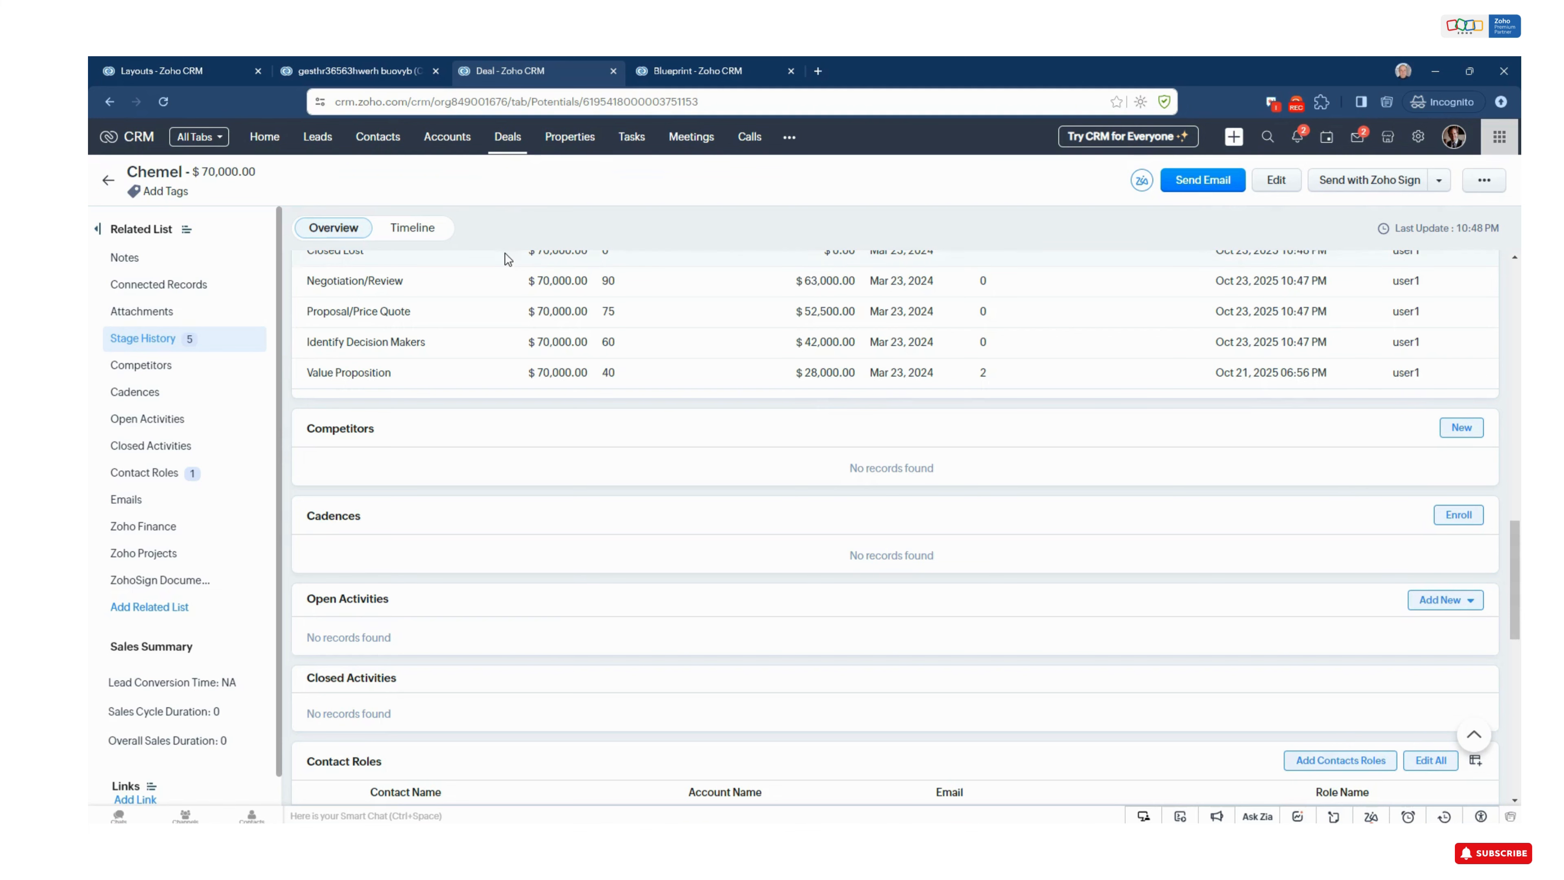
Go back to the Deals Kanban board and check the stage columns through to the closed stages
{"action": "left_click", "coordinate": [111, 180]}
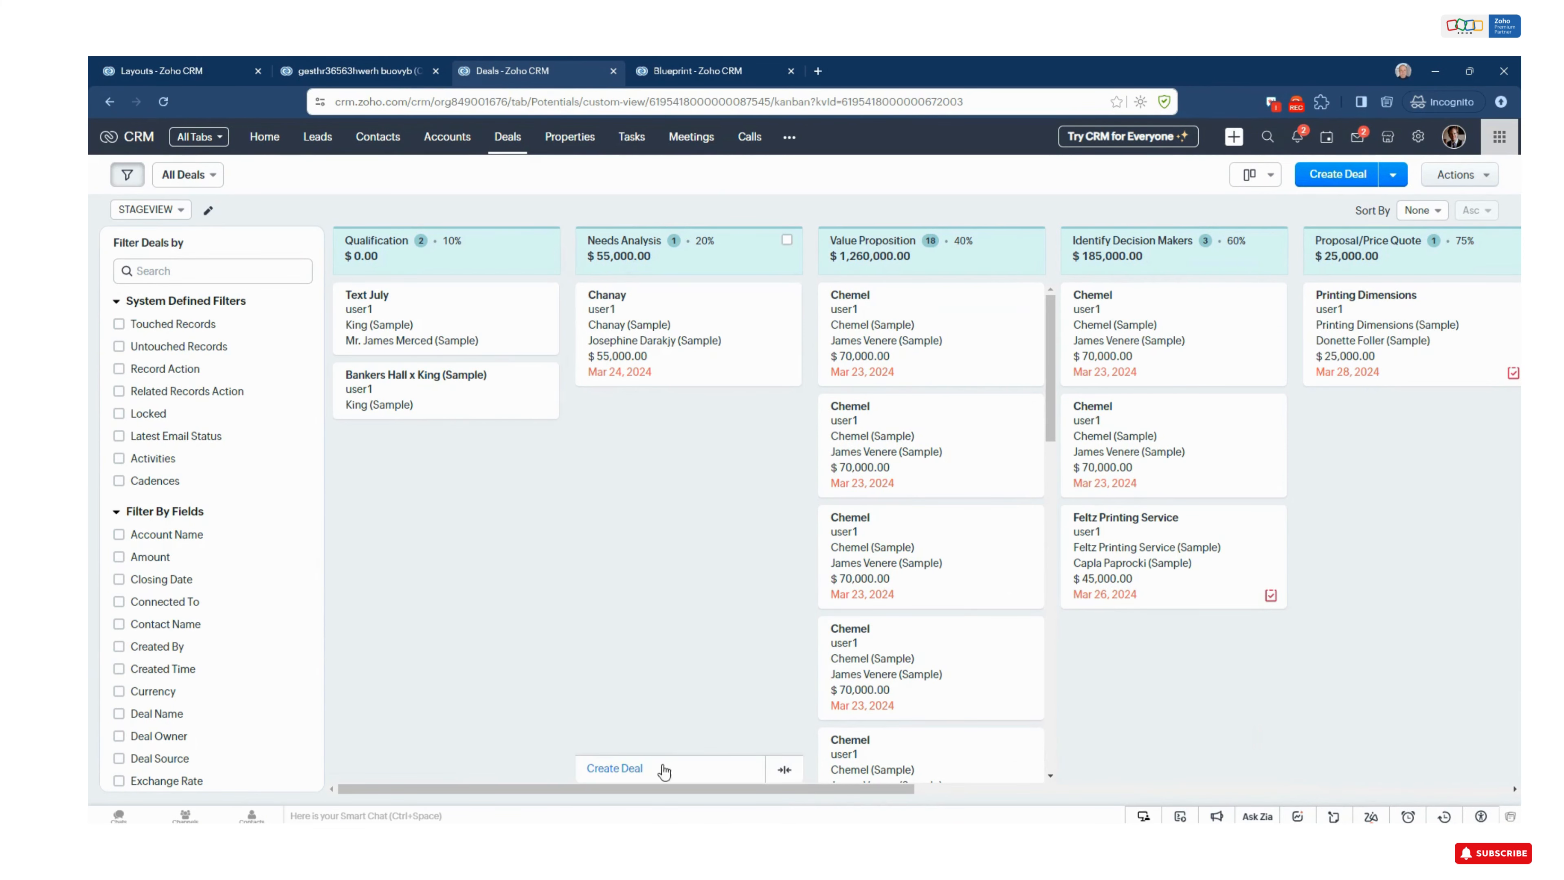
{"action": "left_click_drag", "start_coordinate": [670, 790], "coordinate": [1334, 796]}
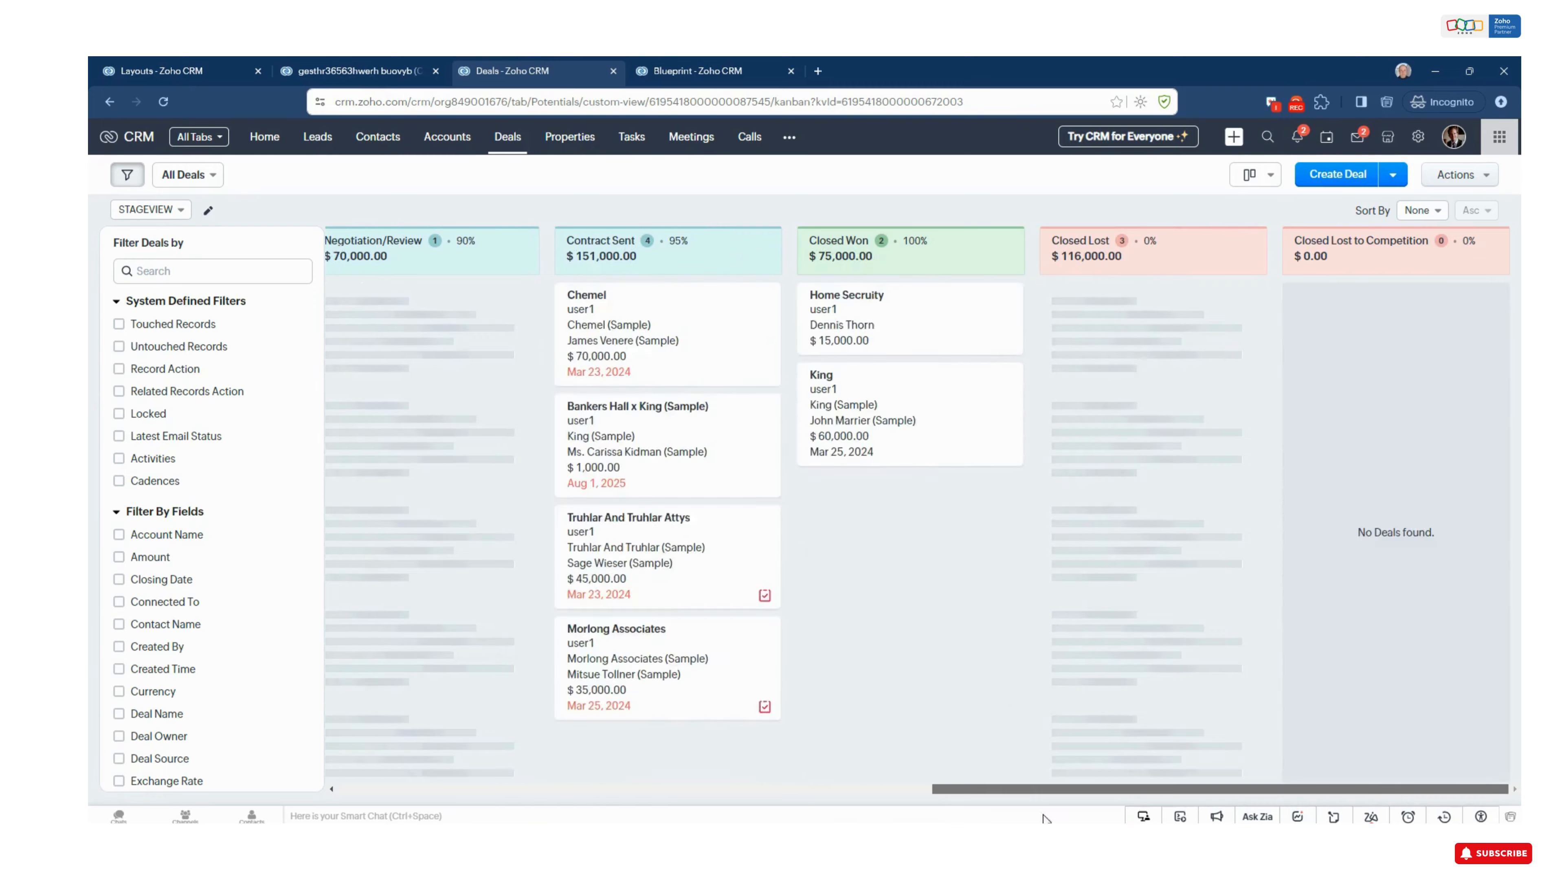
{"action": "left_click_drag", "start_coordinate": [1045, 790], "coordinate": [551, 792]}
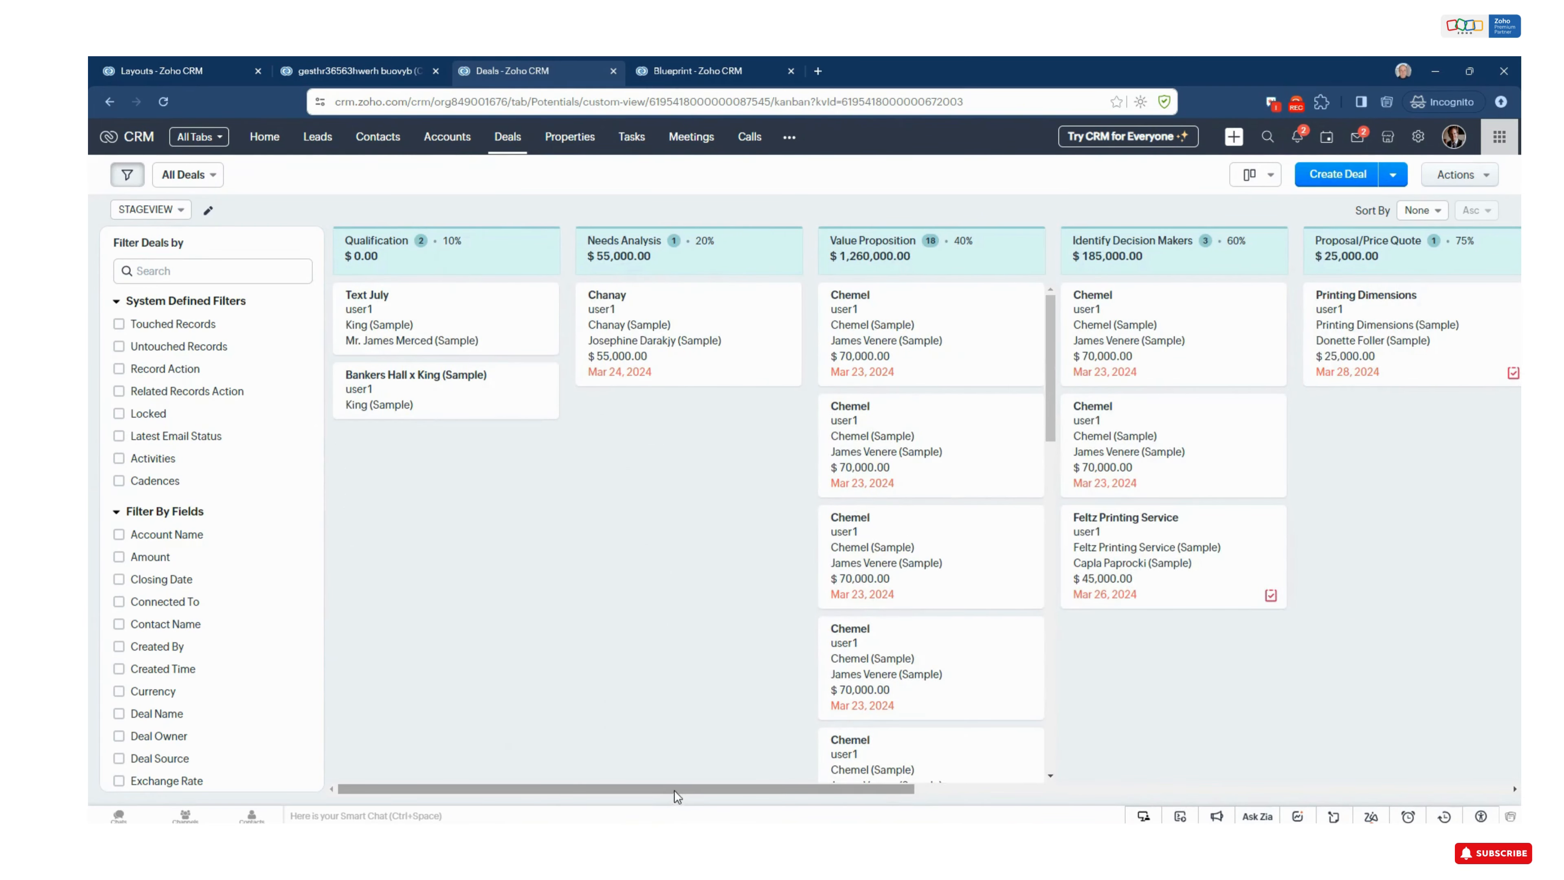
Review the Chanay deal's stage and Deal Information, and return to the Deals Kanban board
{"action": "left_click_drag", "start_coordinate": [674, 790], "coordinate": [809, 772]}
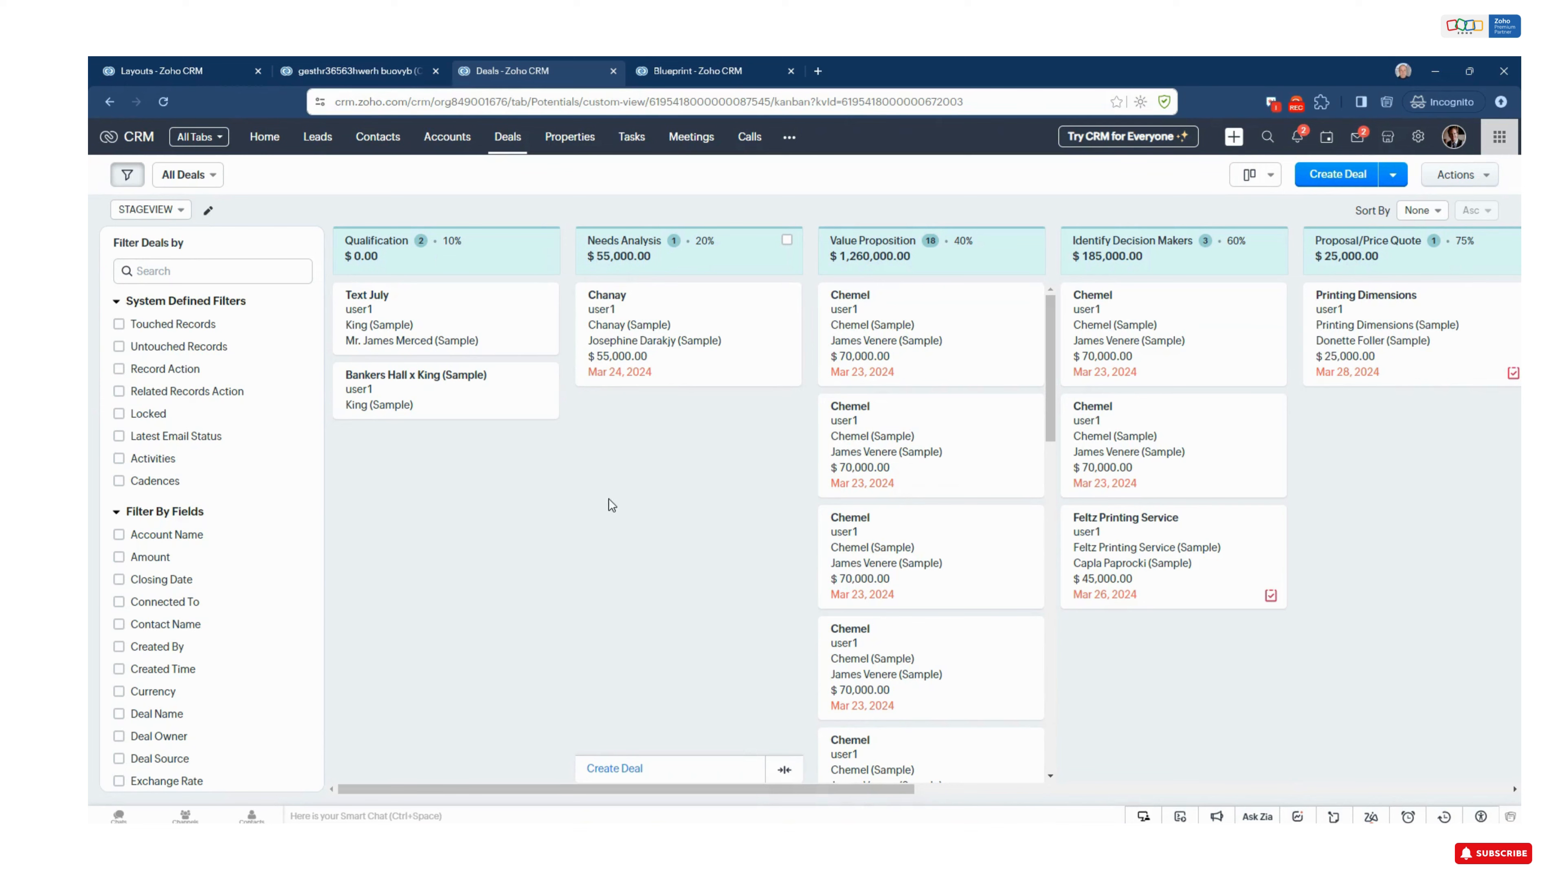
{"action": "left_click", "coordinate": [607, 297]}
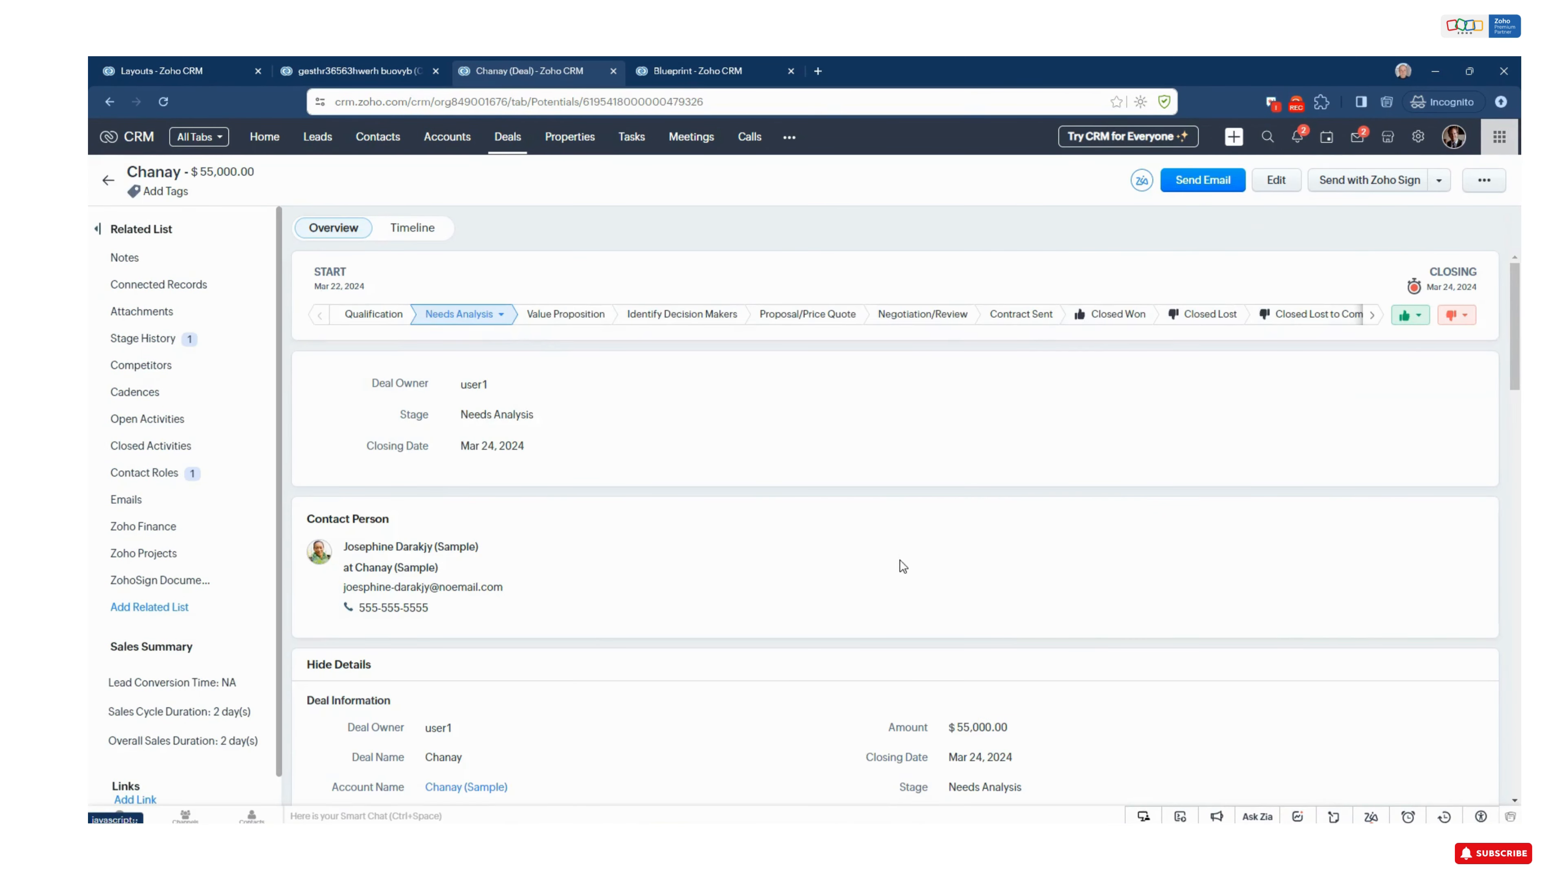
{"action": "scroll", "coordinate": [901, 562], "scroll_direction": "down", "scroll_amount": 5}
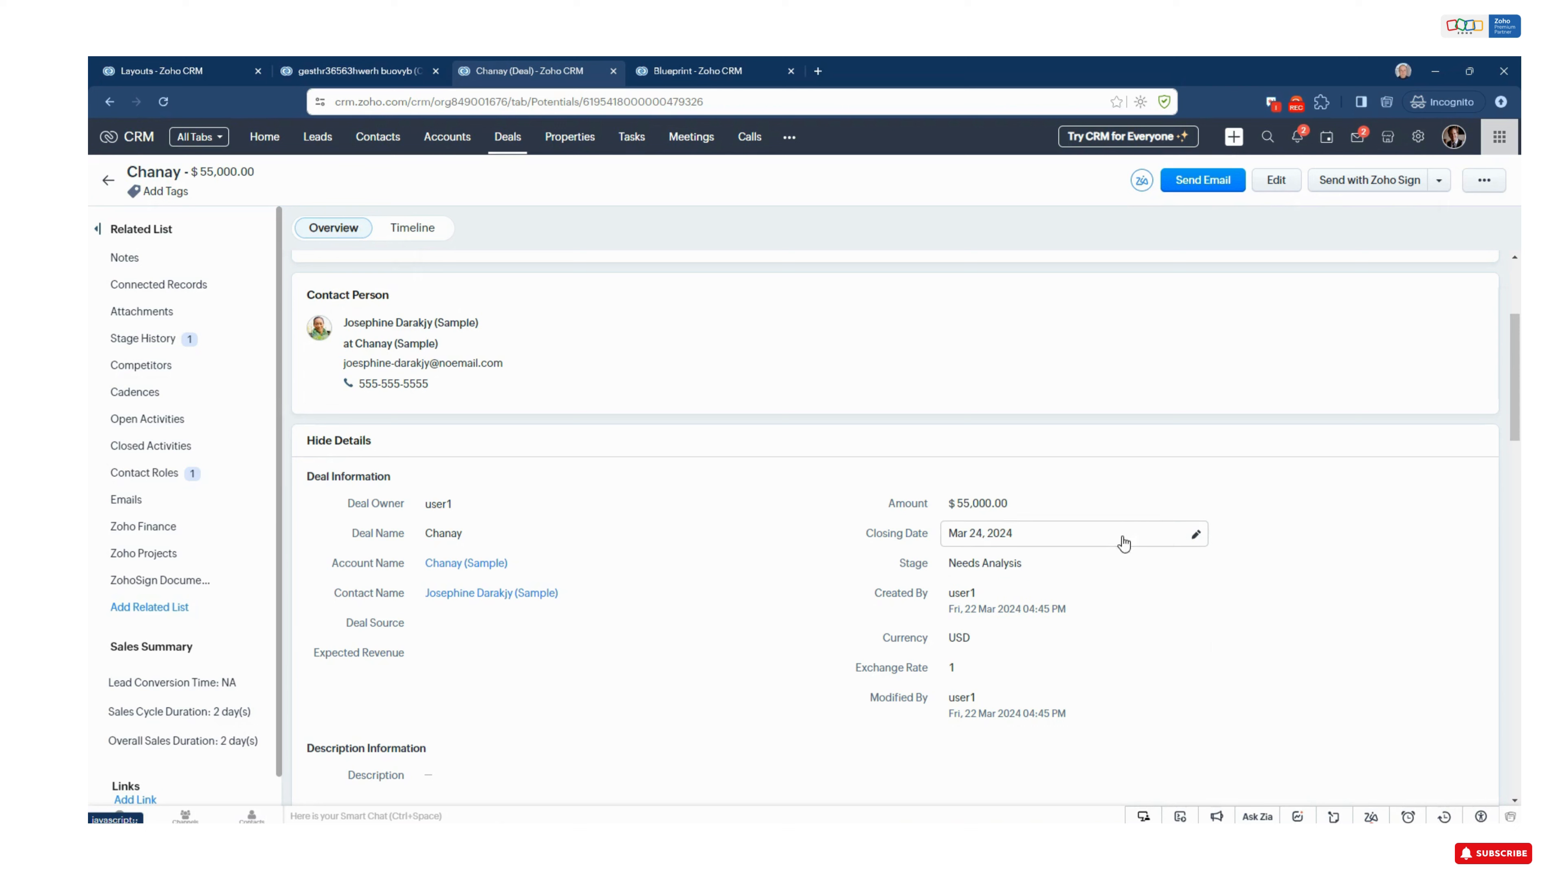
{"action": "left_click", "coordinate": [108, 180]}
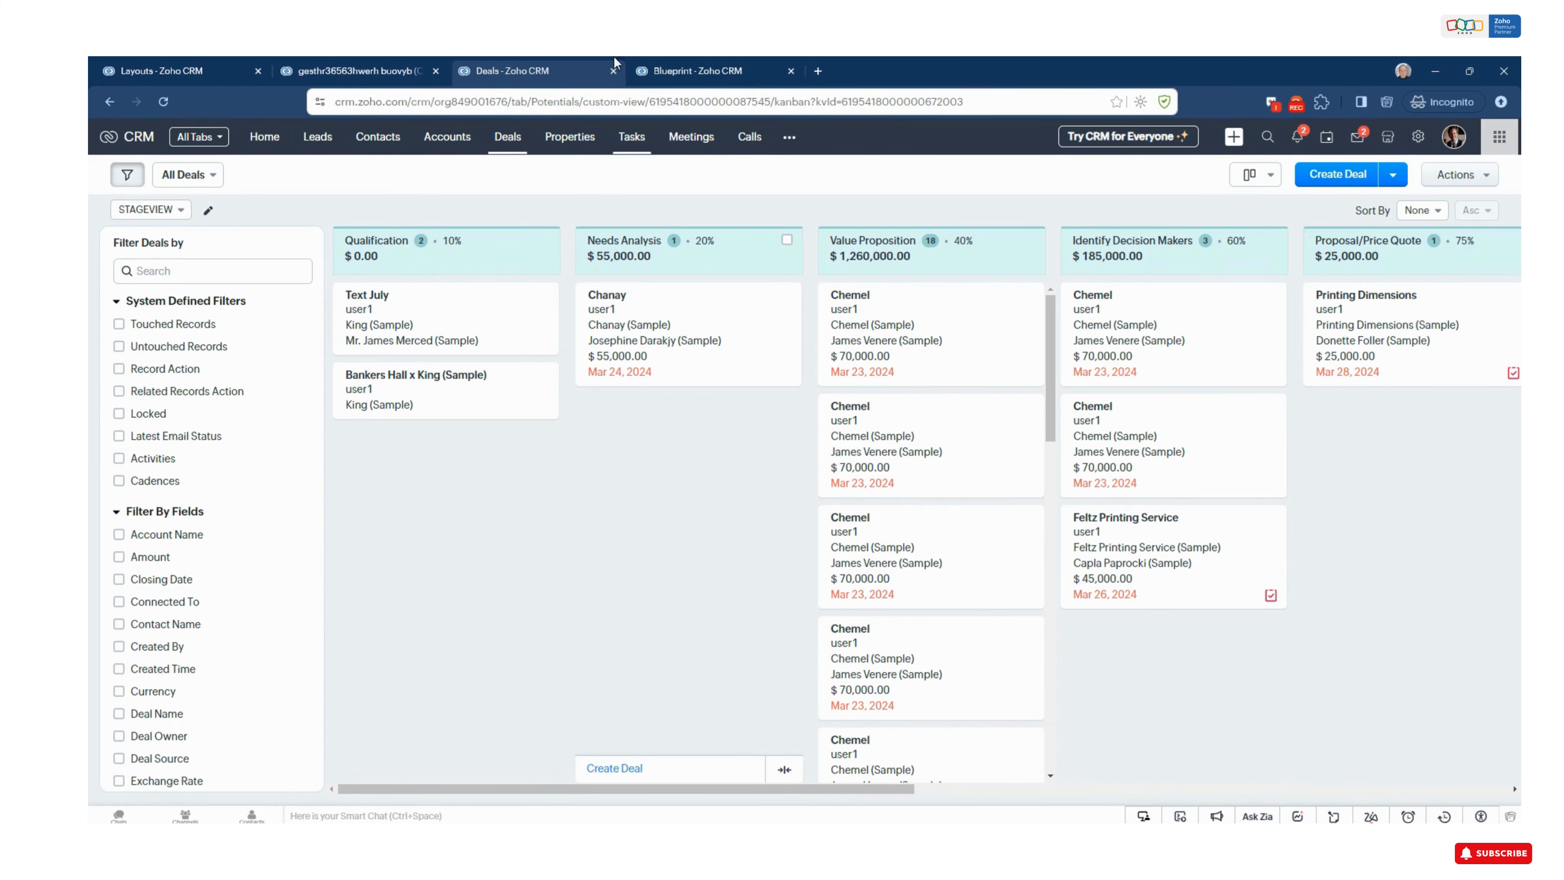
Move the first Chemel deal from Value Proposition to Proposal/Price Quote on the Deals Kanban board, after a glance at the blueprint
{"action": "left_click", "coordinate": [684, 65]}
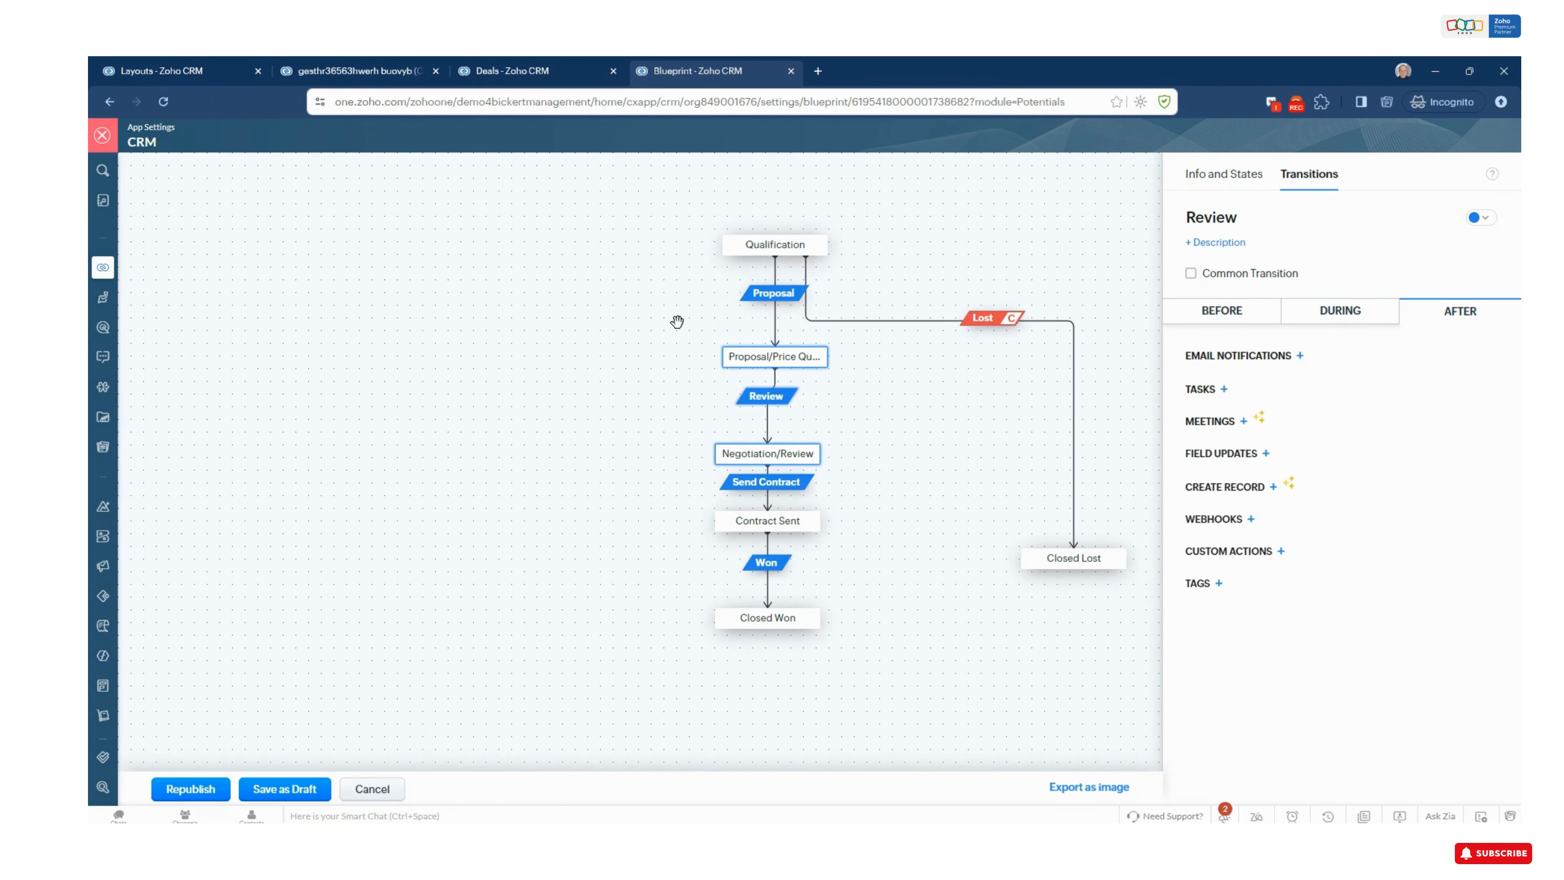
{"action": "left_click", "coordinate": [557, 67]}
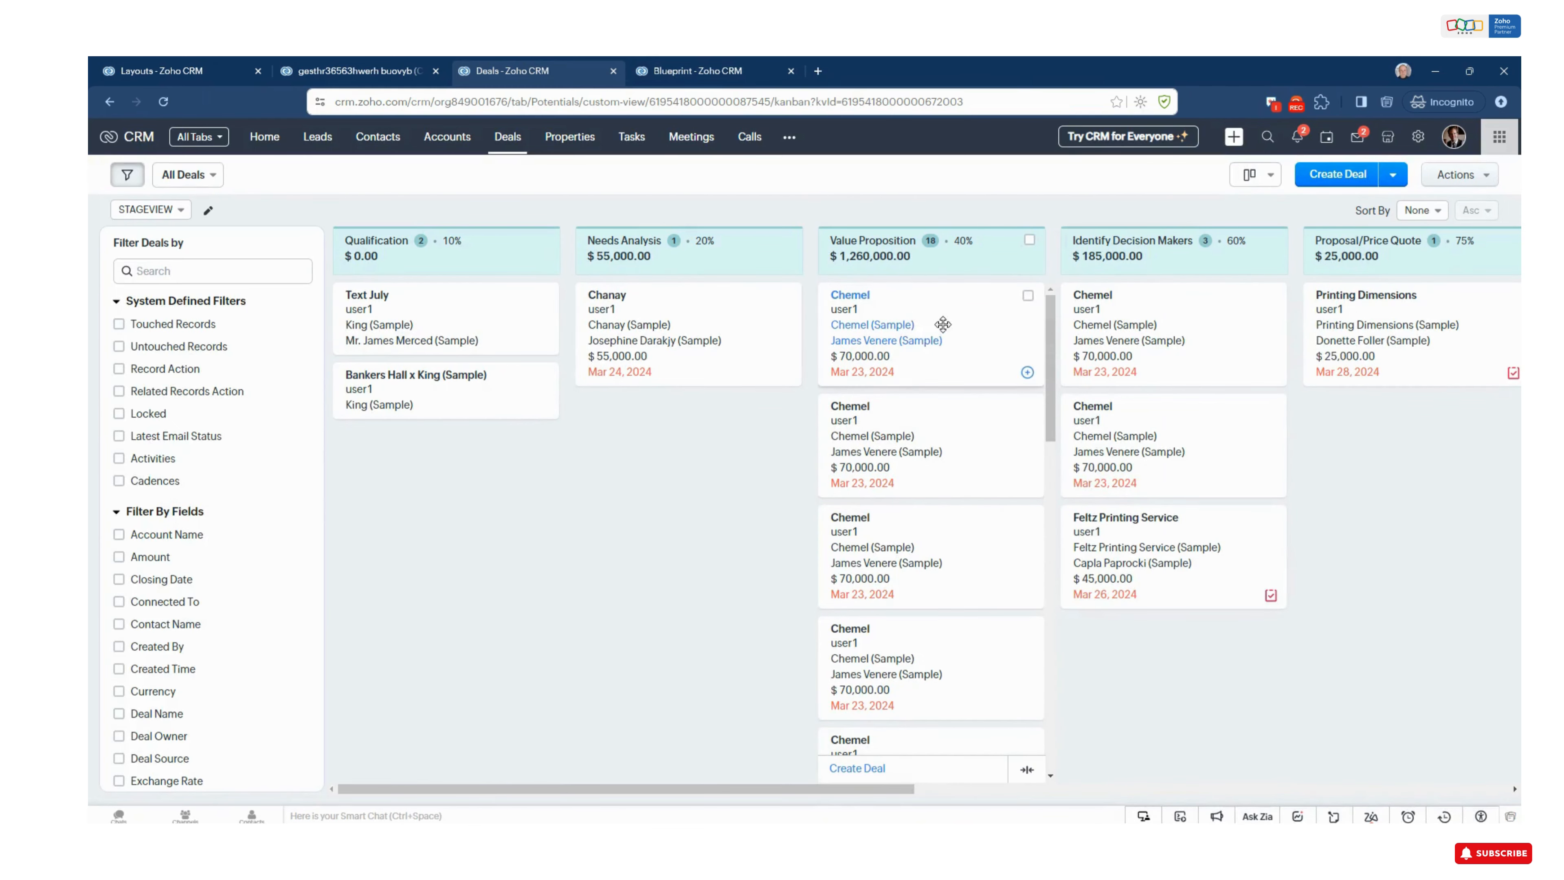
{"action": "left_click_drag", "start_coordinate": [936, 323], "coordinate": [1386, 450]}
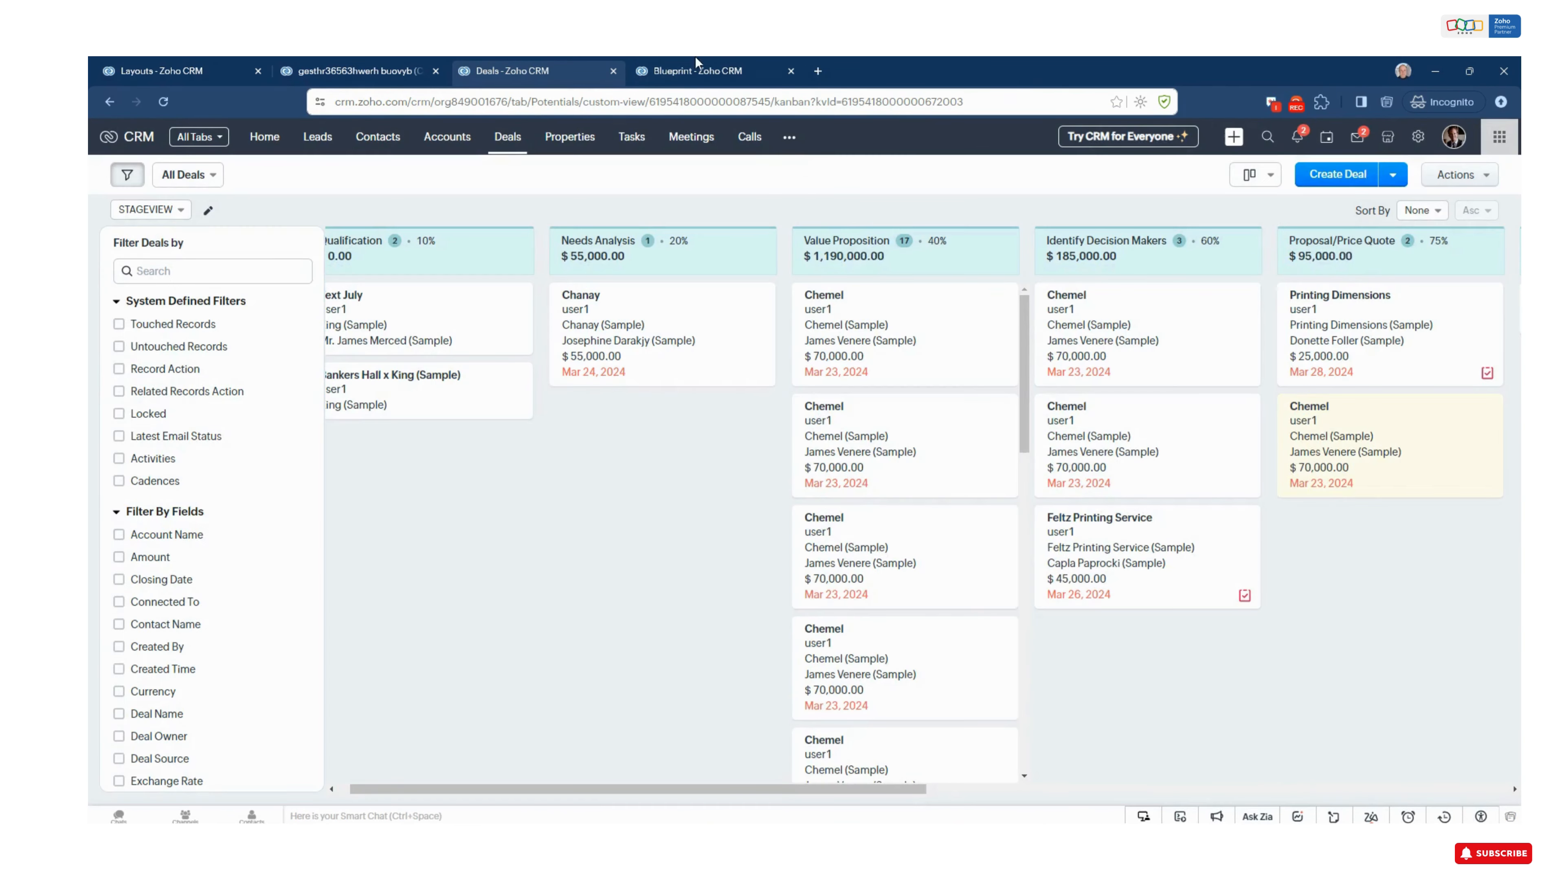
Examine the Before, During and After settings of the Review transition in the Deals blueprint
{"action": "left_click", "coordinate": [690, 69]}
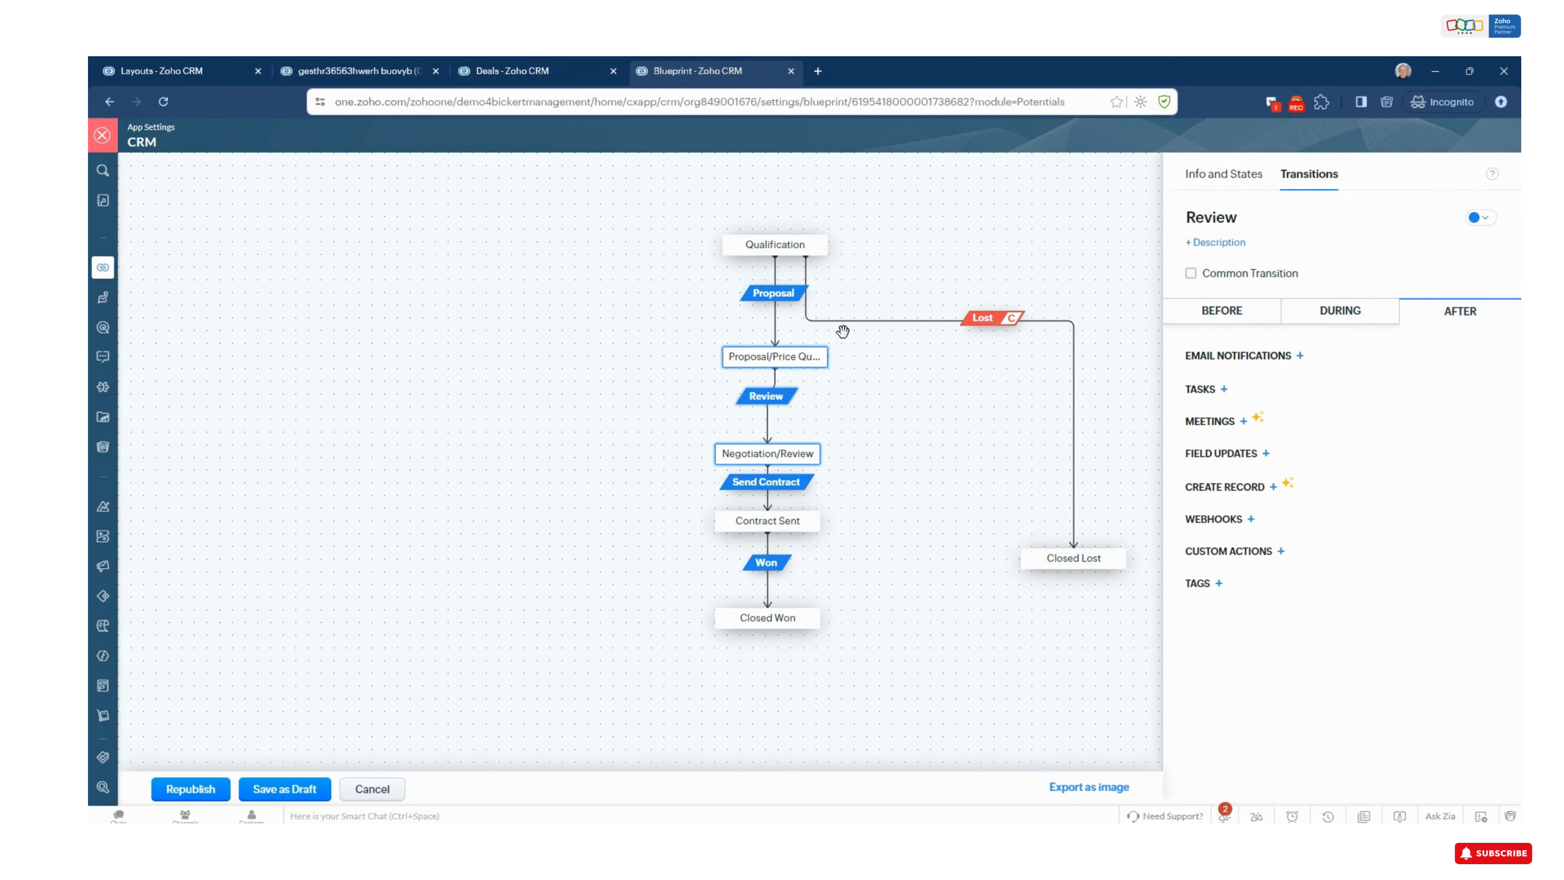
{"action": "left_click", "coordinate": [1196, 320]}
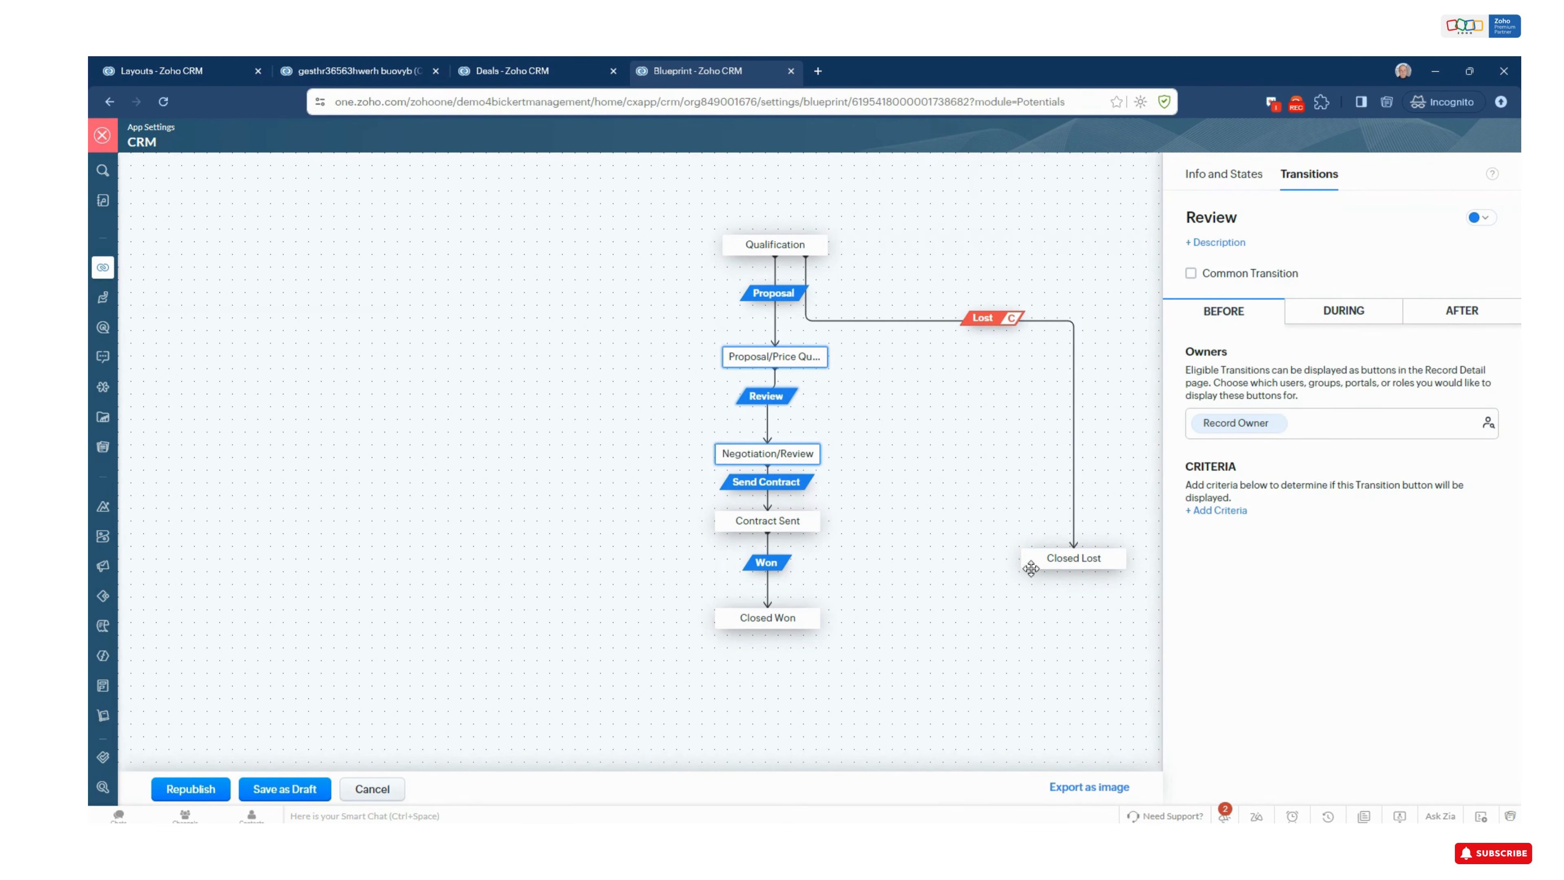
{"action": "left_click", "coordinate": [1331, 327]}
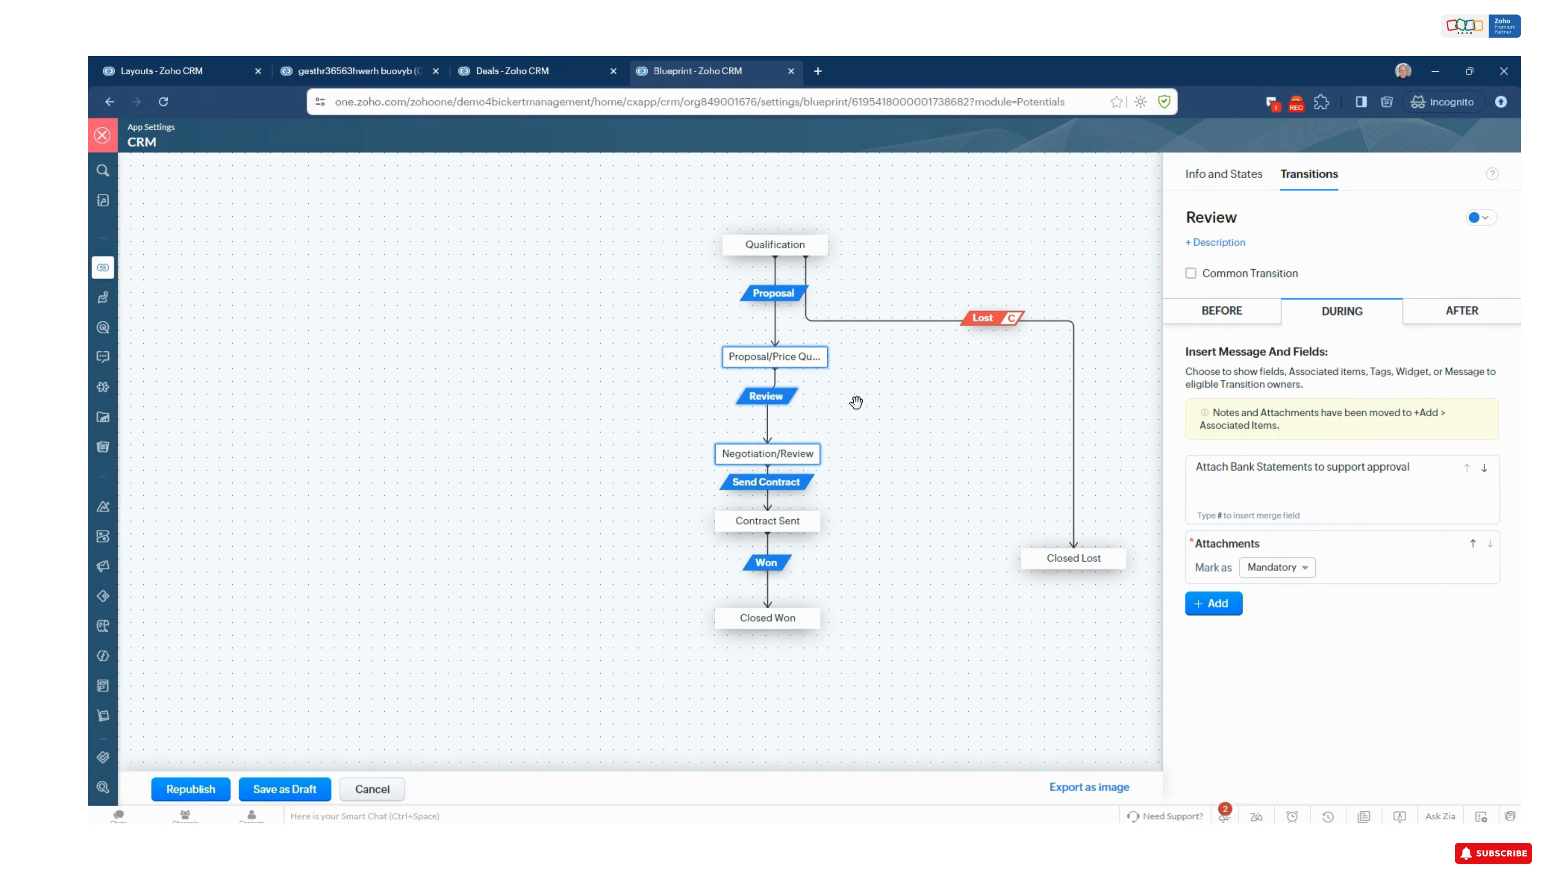
{"action": "left_click", "coordinate": [1453, 311]}
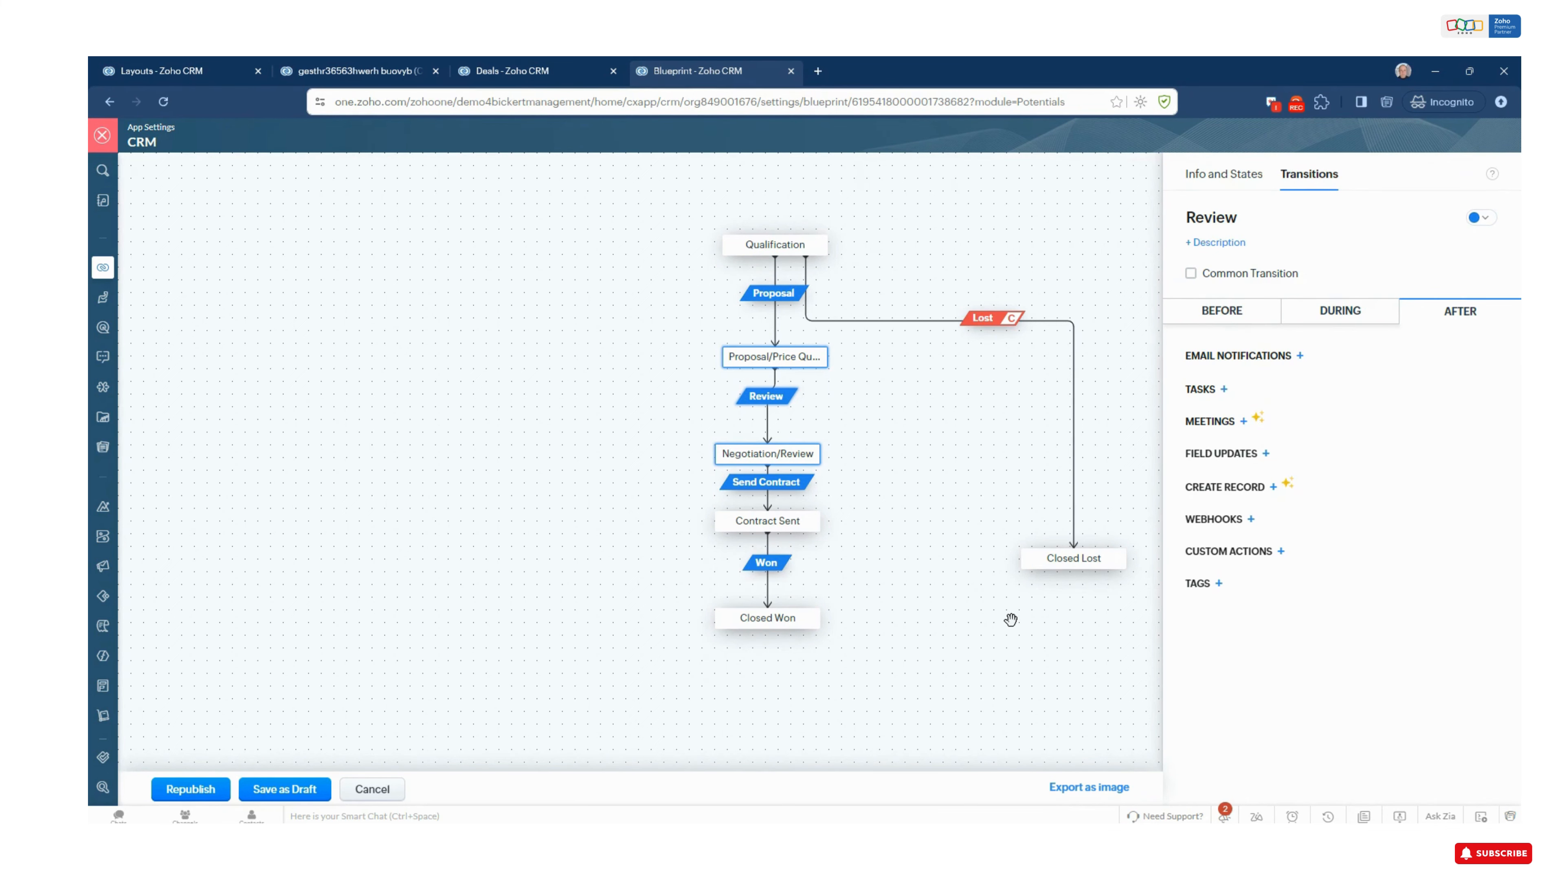
Connect the Qualification state directly to Contract Sent in the Opportunites Pipeline blueprint
{"action": "mouse_move", "coordinate": [788, 243]}
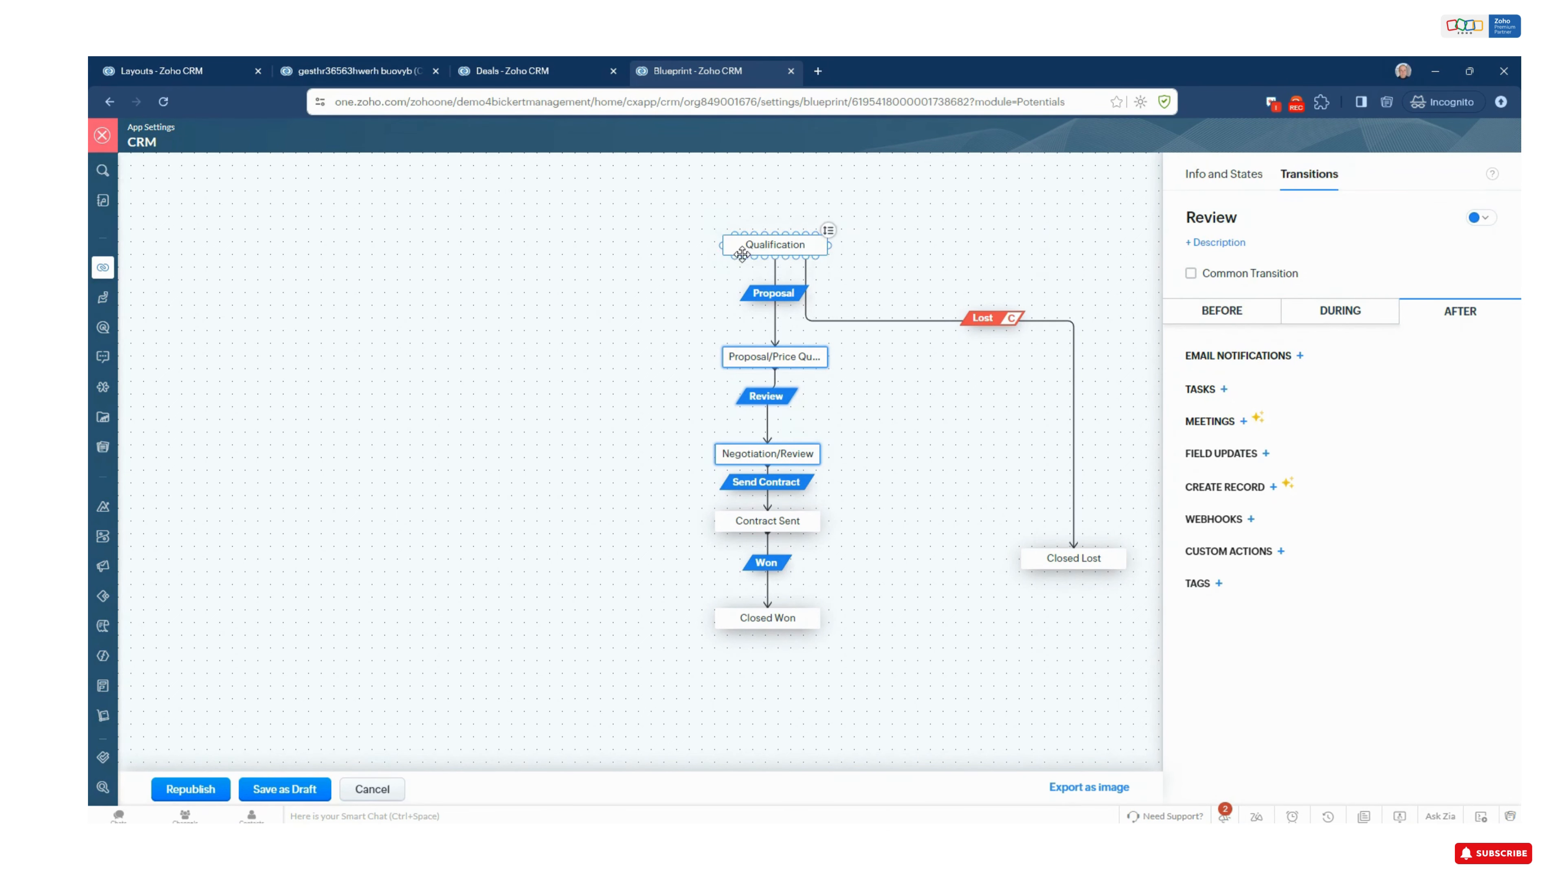
{"action": "mouse_move", "coordinate": [745, 257]}
{"action": "left_mouse_down"}
{"action": "mouse_move", "coordinate": [674, 340]}
{"action": "mouse_move", "coordinate": [698, 523]}
{"action": "mouse_move", "coordinate": [722, 526]}
{"action": "left_mouse_up"}
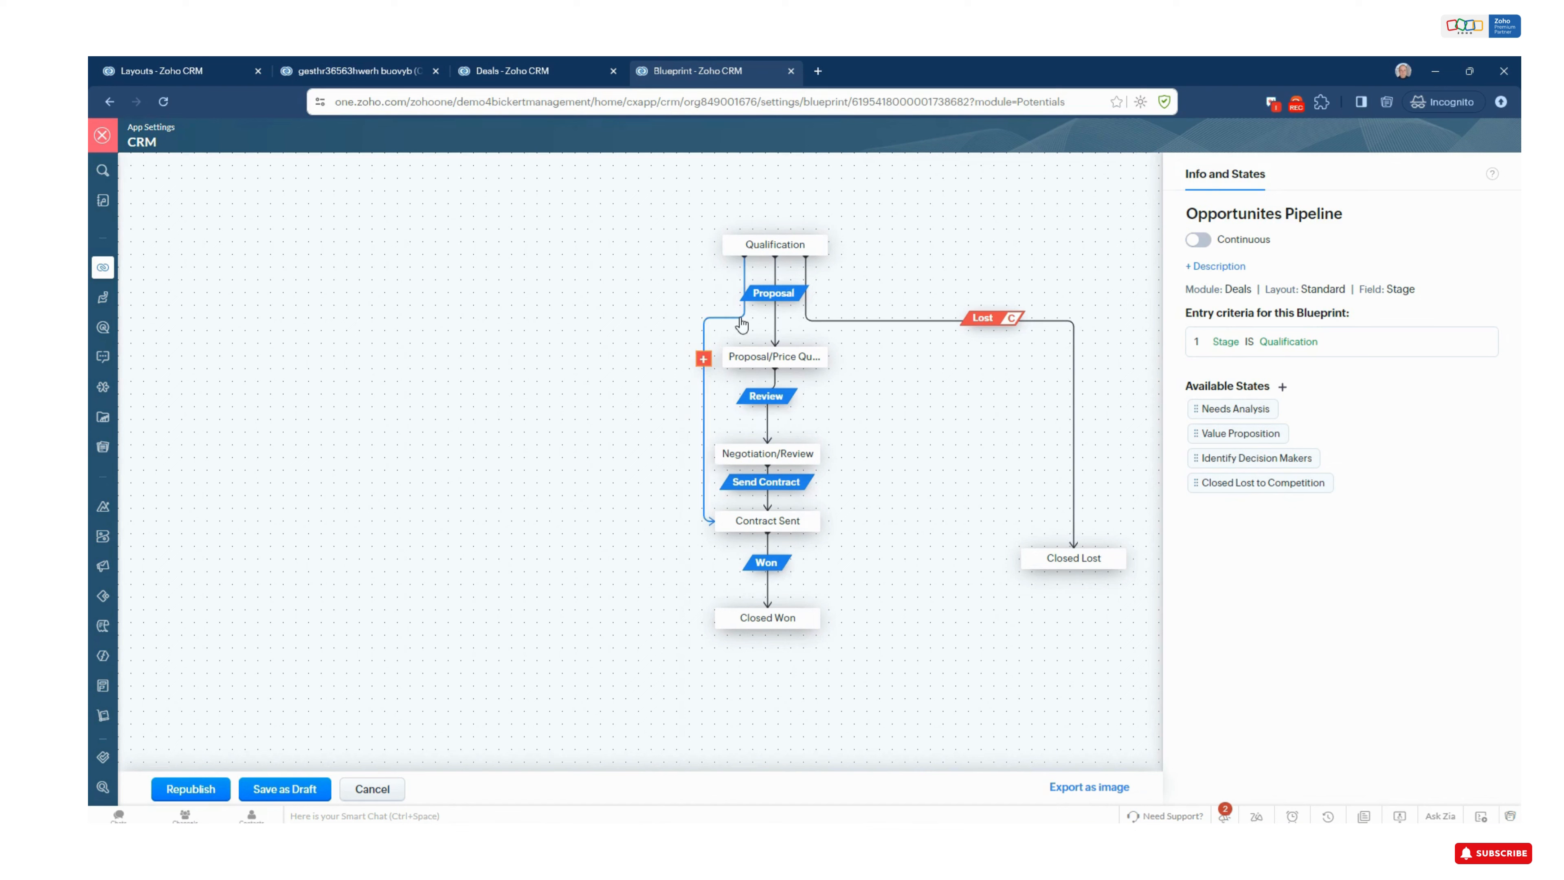
{"action": "left_click_drag", "start_coordinate": [739, 316], "coordinate": [697, 310]}
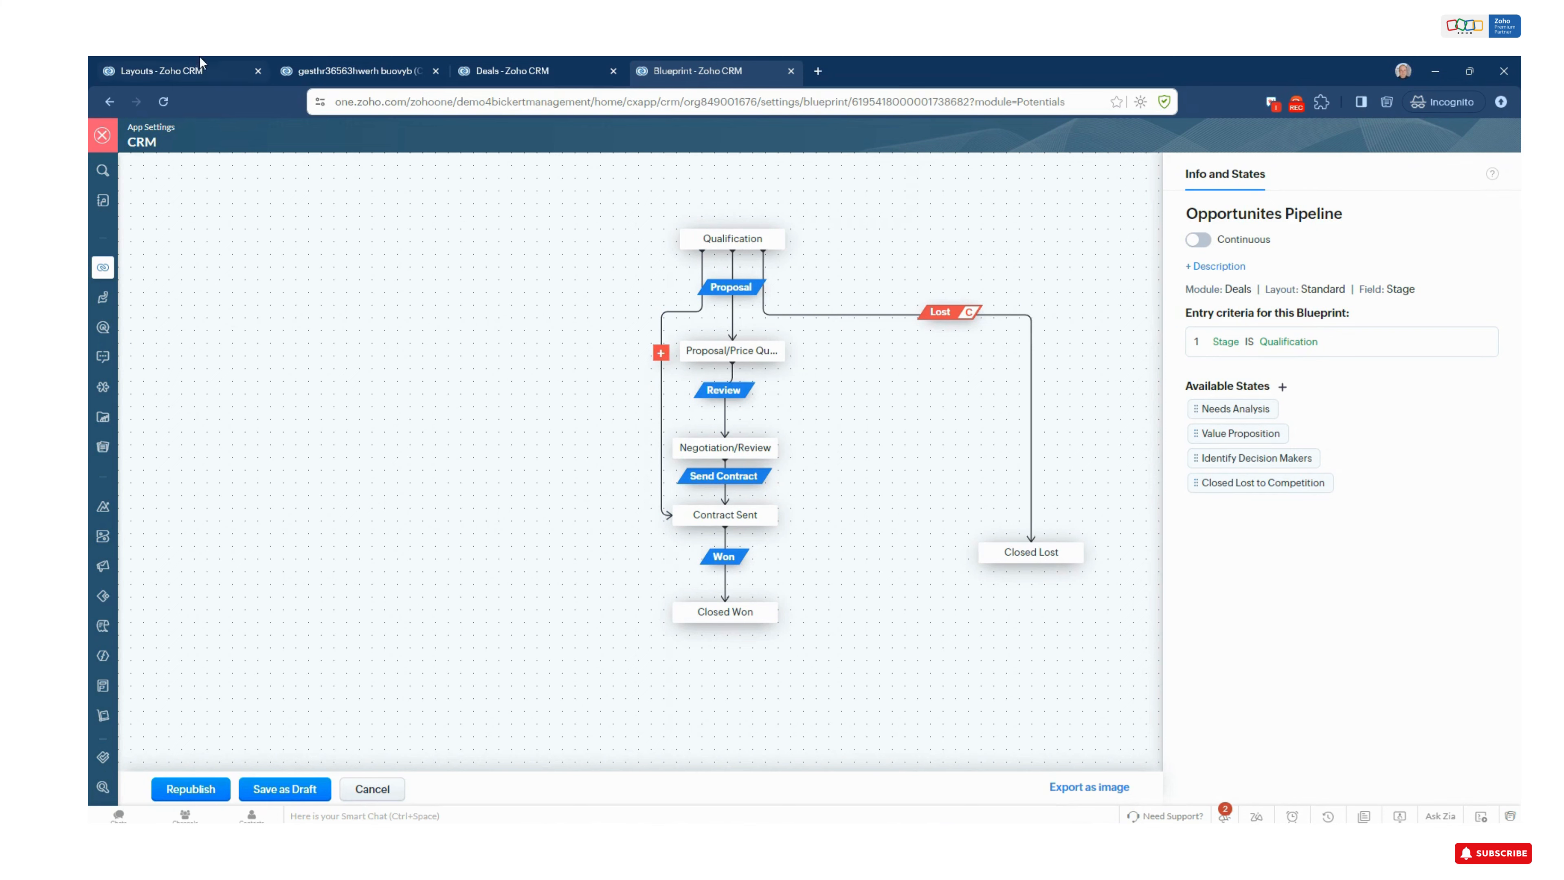
Compare the Leads layout fields with the blueprint states and the Deals Kanban stages, ending on the Leads layout
{"action": "left_click", "coordinate": [162, 59]}
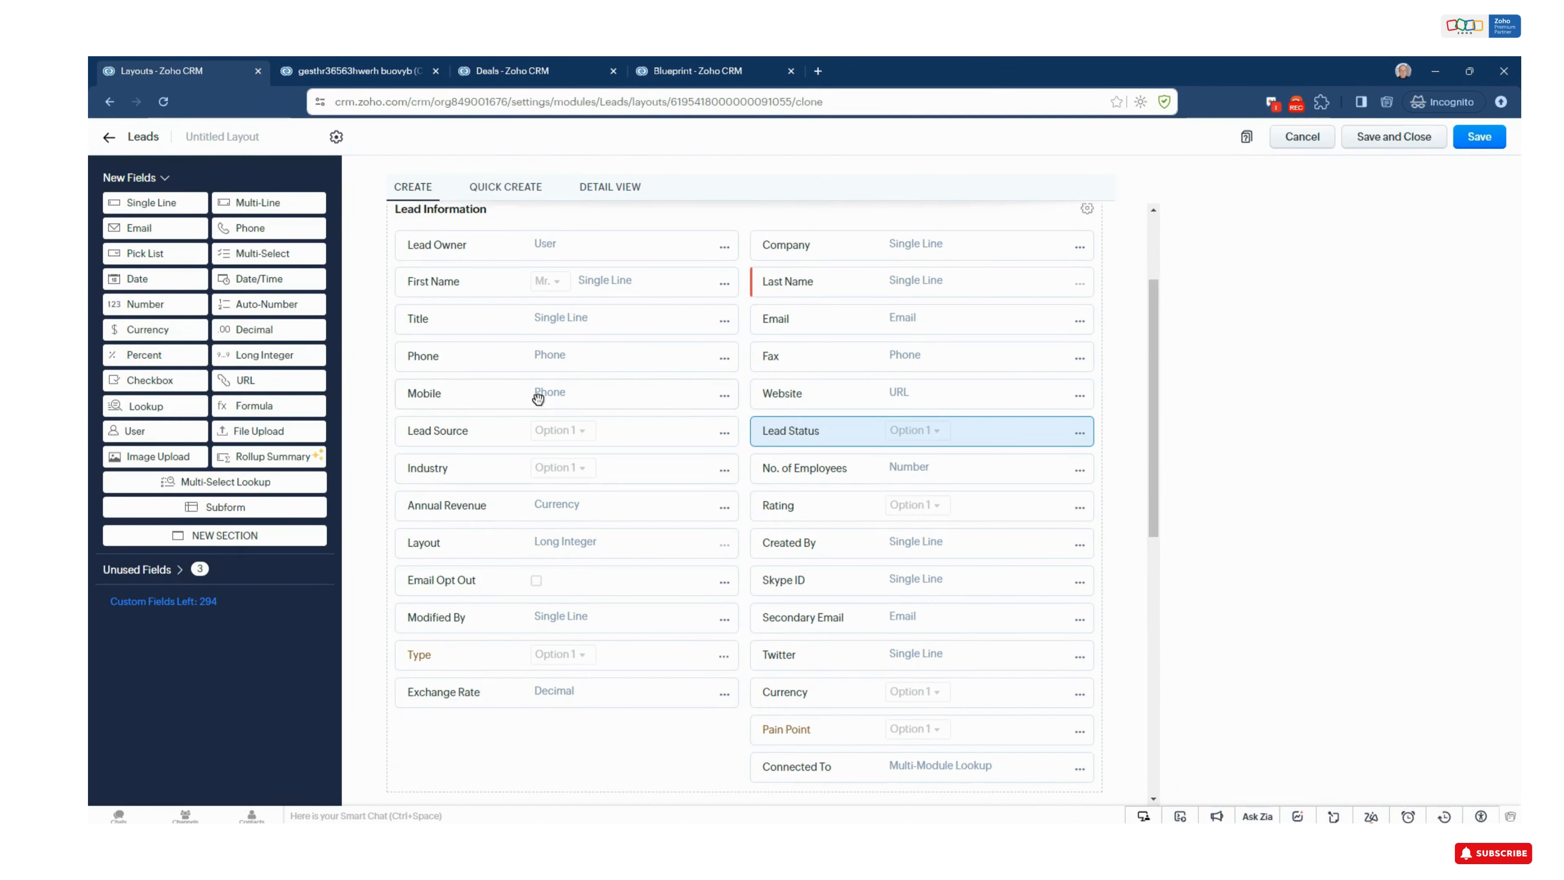
{"action": "left_click", "coordinate": [702, 62]}
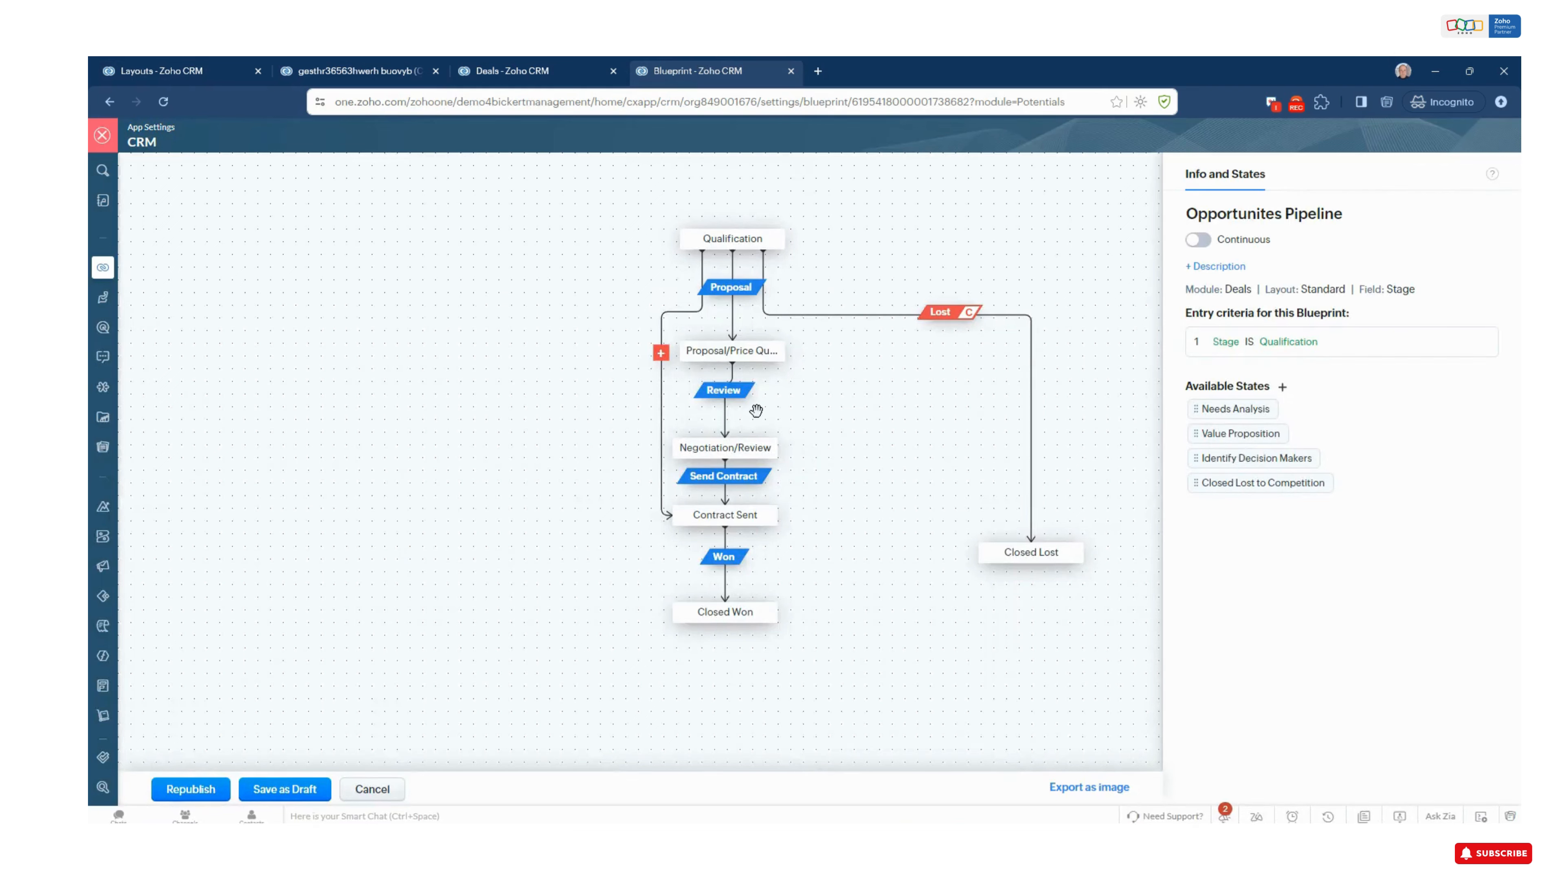
{"action": "left_click", "coordinate": [502, 64]}
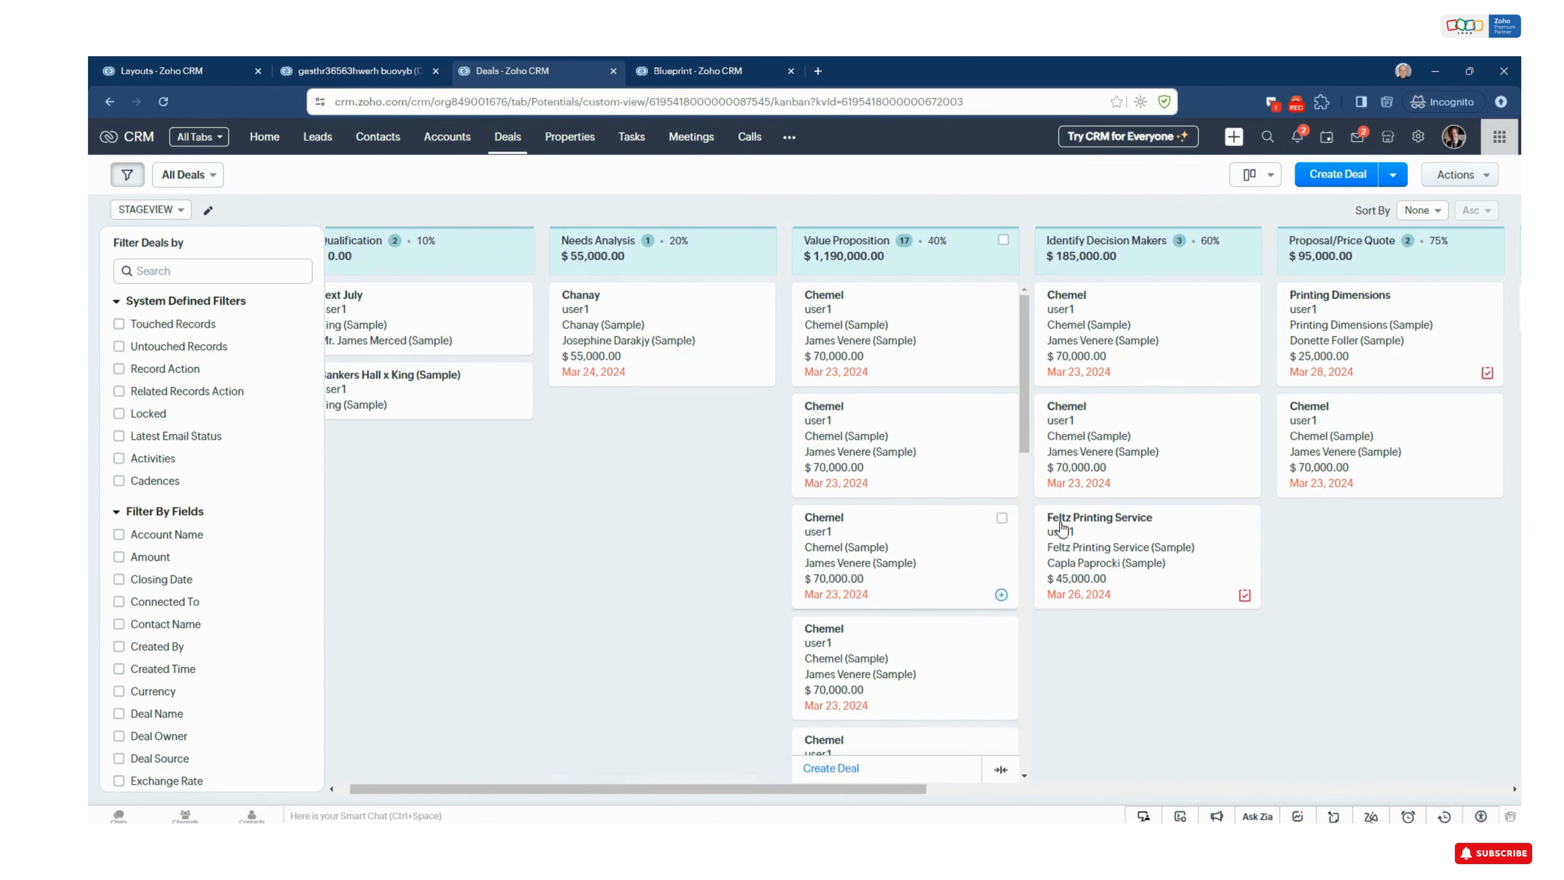
{"action": "left_click", "coordinate": [169, 64]}
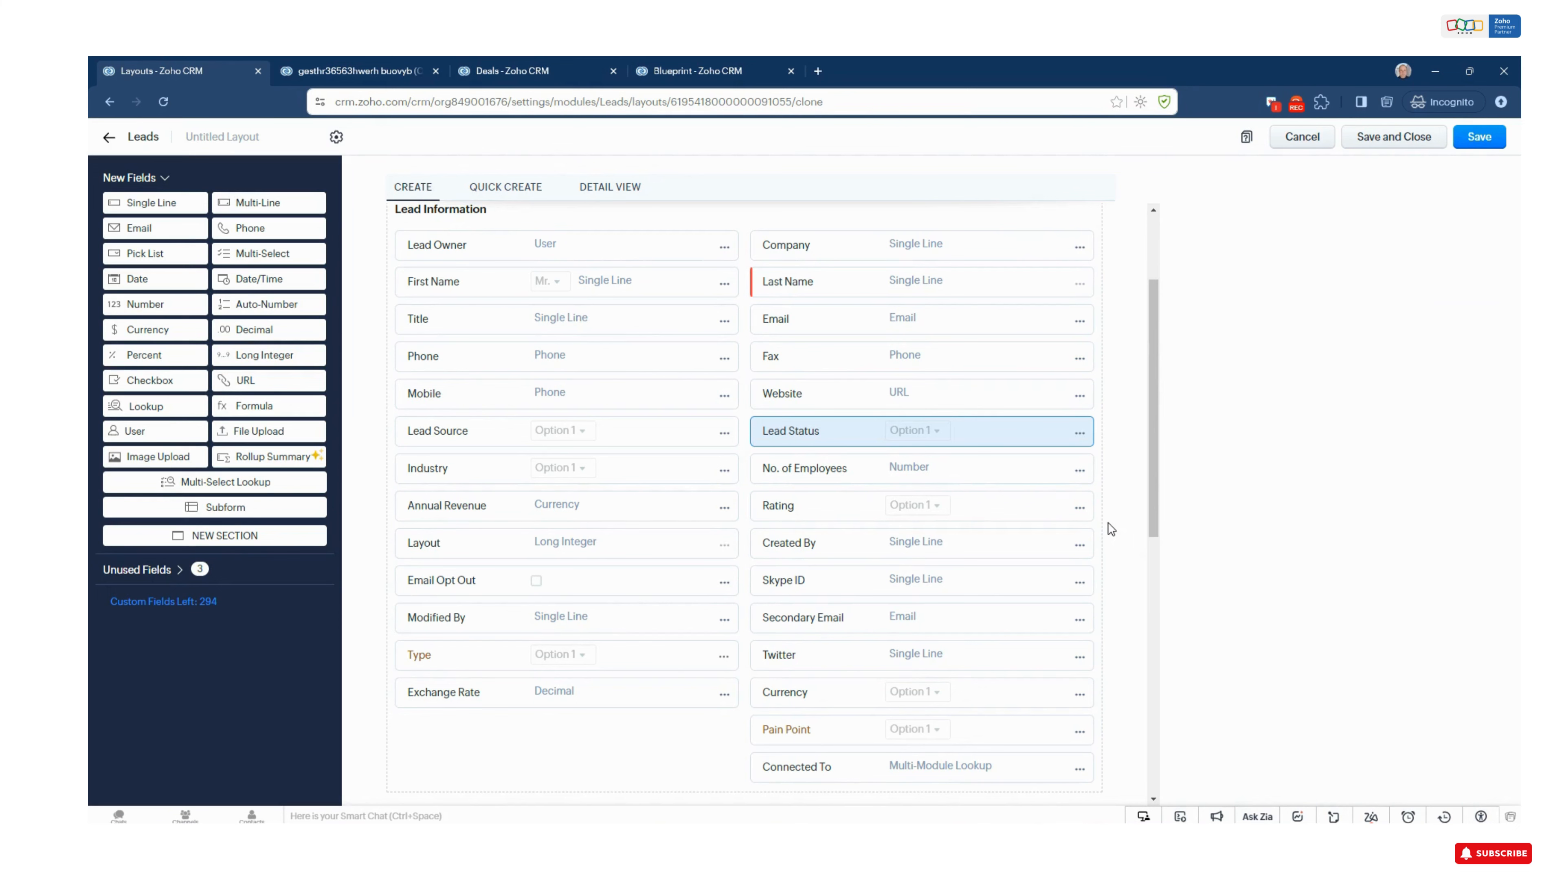
Review the Lead Status pick list options without changing them, and leave the Leads layout editor without saving
{"action": "left_click", "coordinate": [1079, 433]}
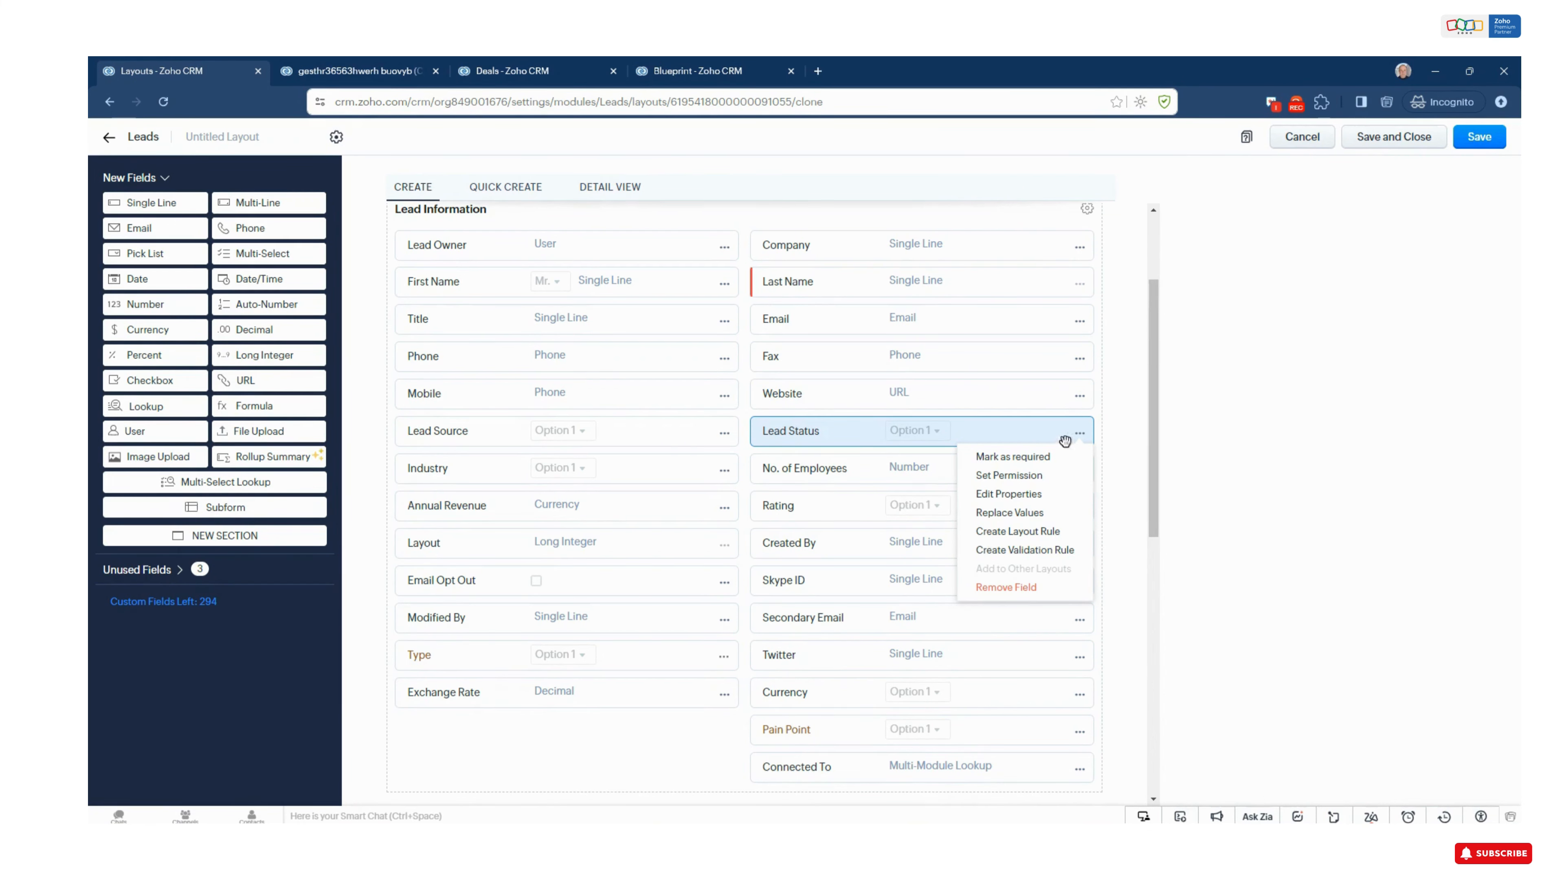
{"action": "left_click", "coordinate": [1026, 494]}
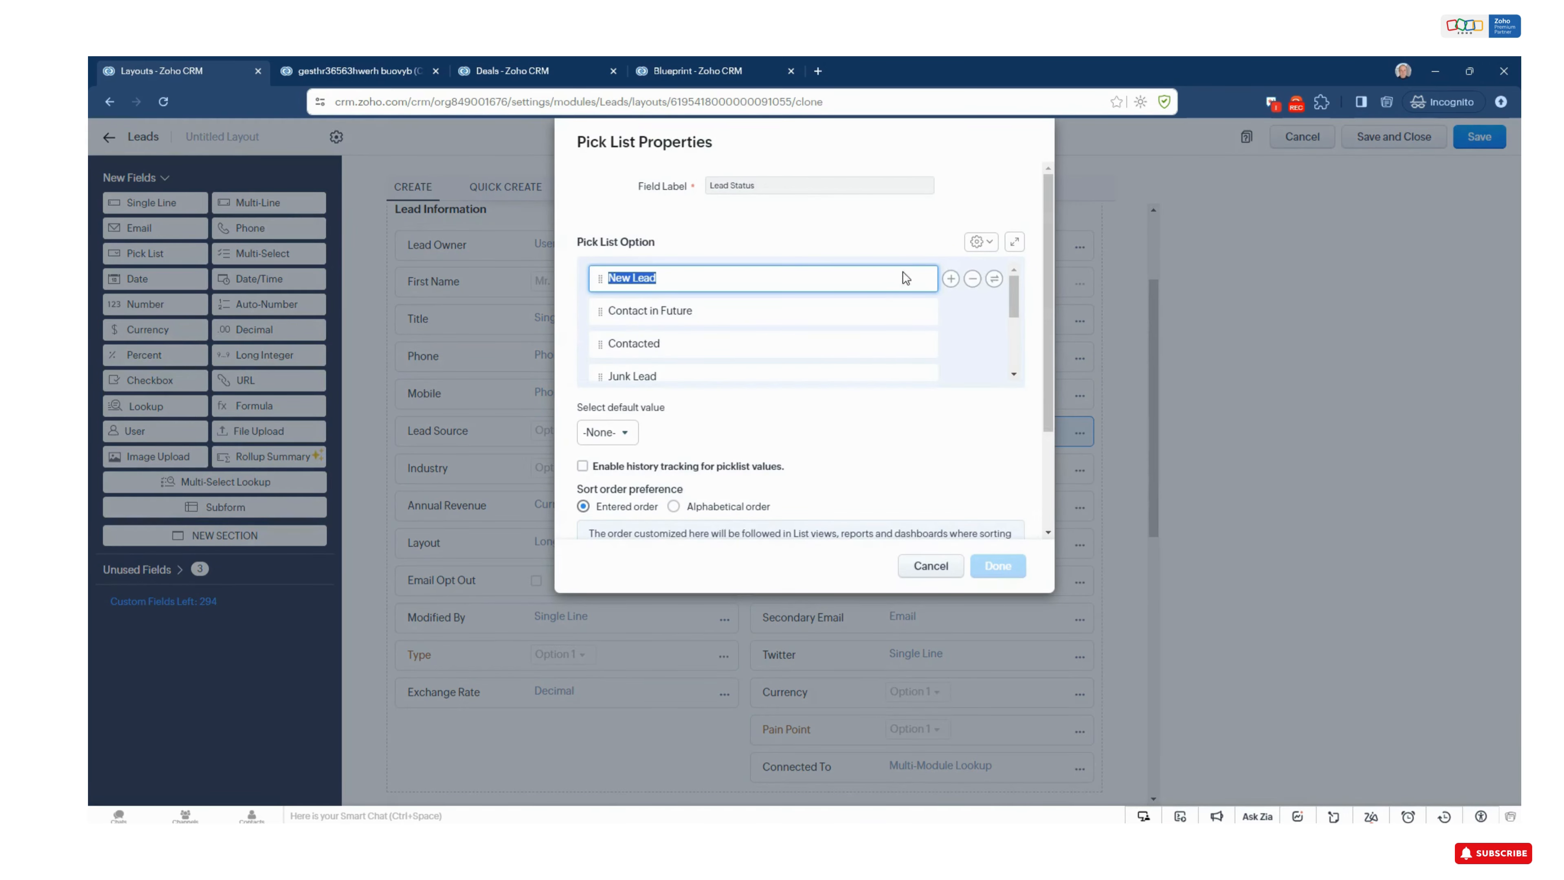
{"action": "mouse_move", "coordinate": [1012, 302]}
{"action": "left_mouse_down"}
{"action": "mouse_move", "coordinate": [1023, 360]}
{"action": "mouse_move", "coordinate": [1017, 284]}
{"action": "left_mouse_up"}
{"action": "mouse_move", "coordinate": [952, 279]}
{"action": "left_click", "coordinate": [931, 566]}
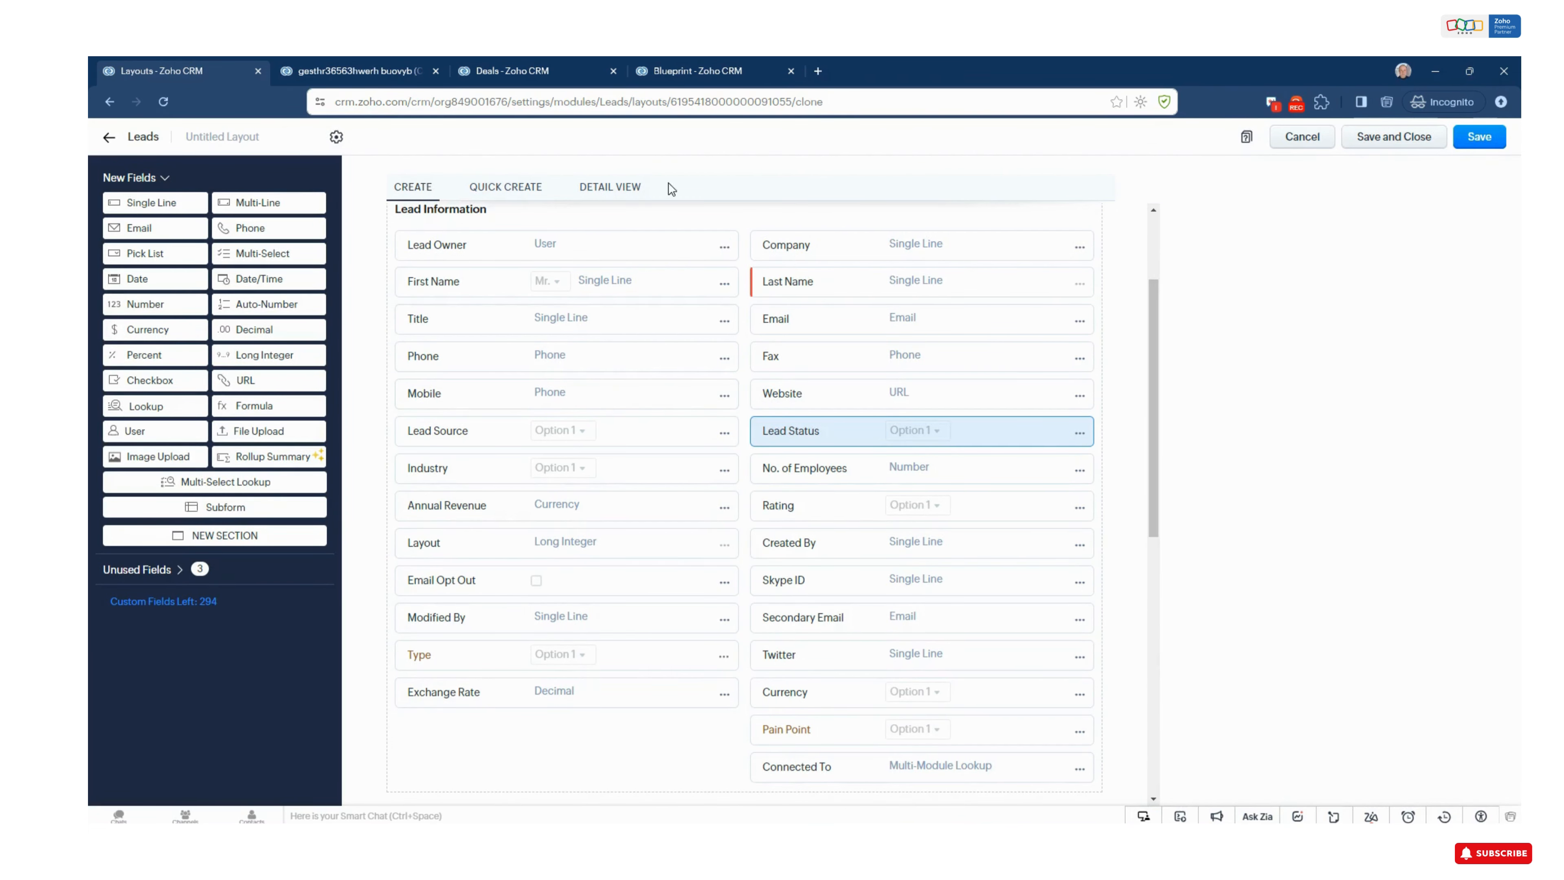
{"action": "left_click", "coordinate": [106, 139]}
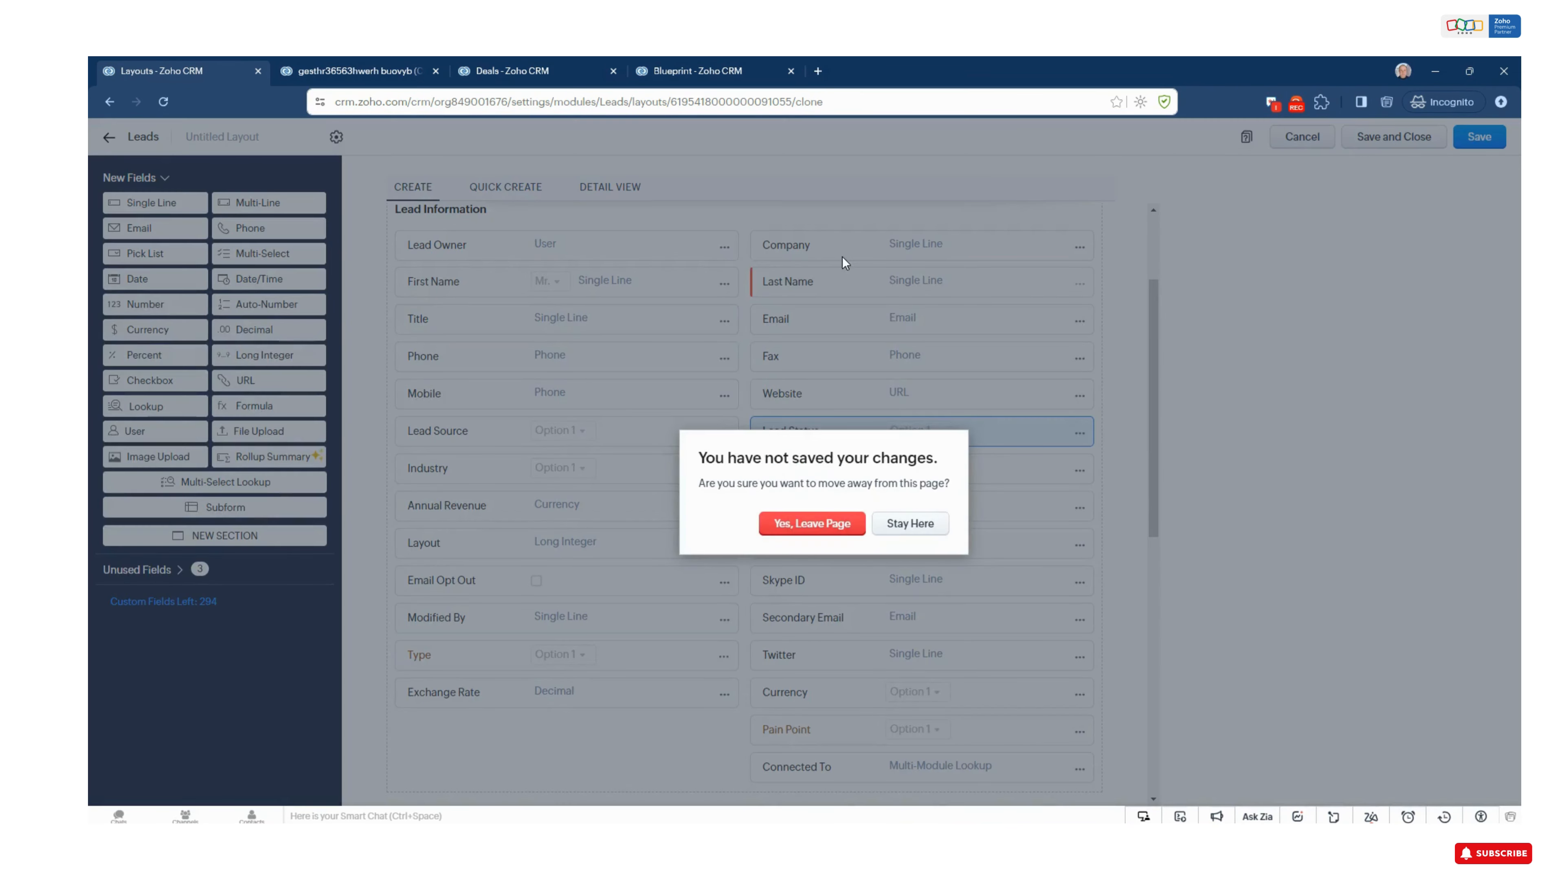
{"action": "left_click", "coordinate": [812, 523]}
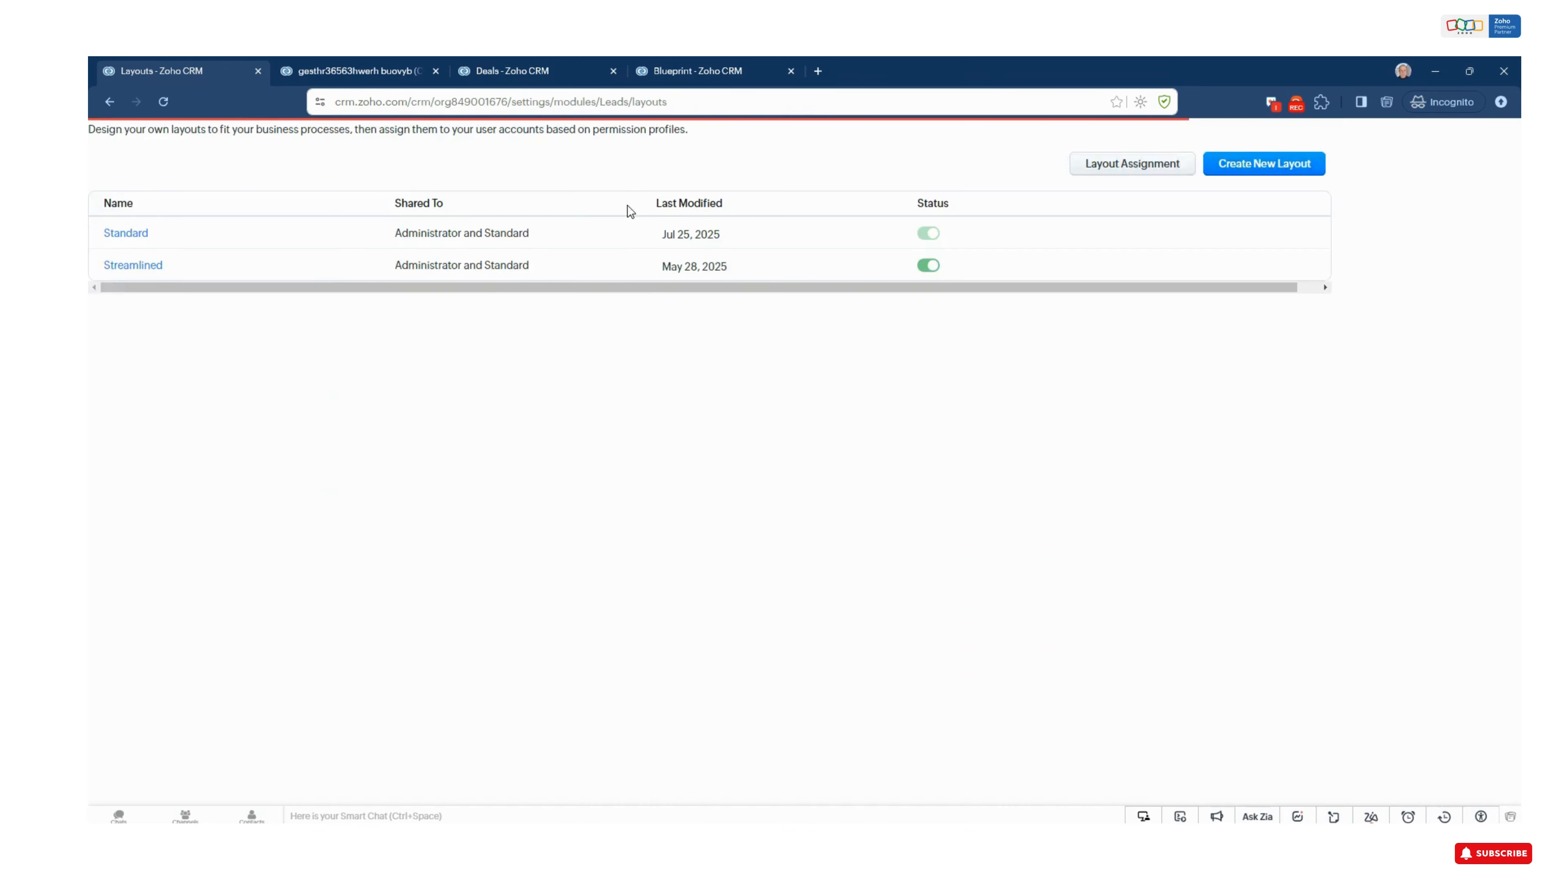